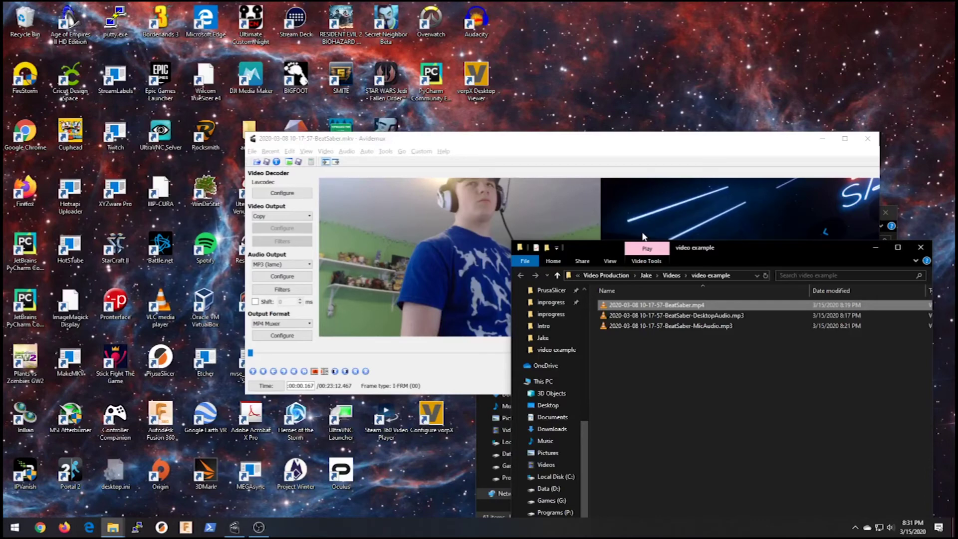
Look through the BeatSaber video, desktop audio and mic audio files in the video example folder
{"action": "left_click", "coordinate": [734, 315]}
{"action": "key", "text": "Down"}
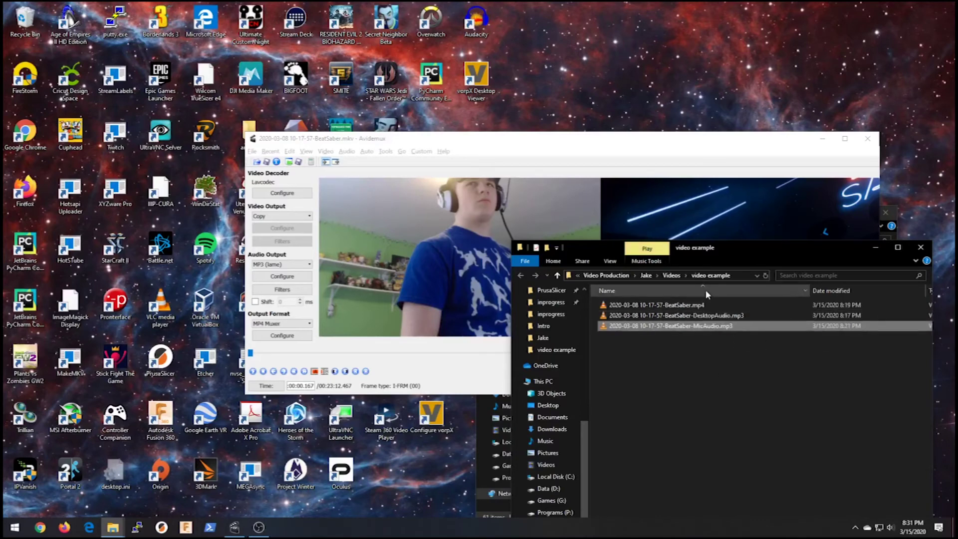
{"action": "key", "text": "Up"}
{"action": "key", "text": "Up"}
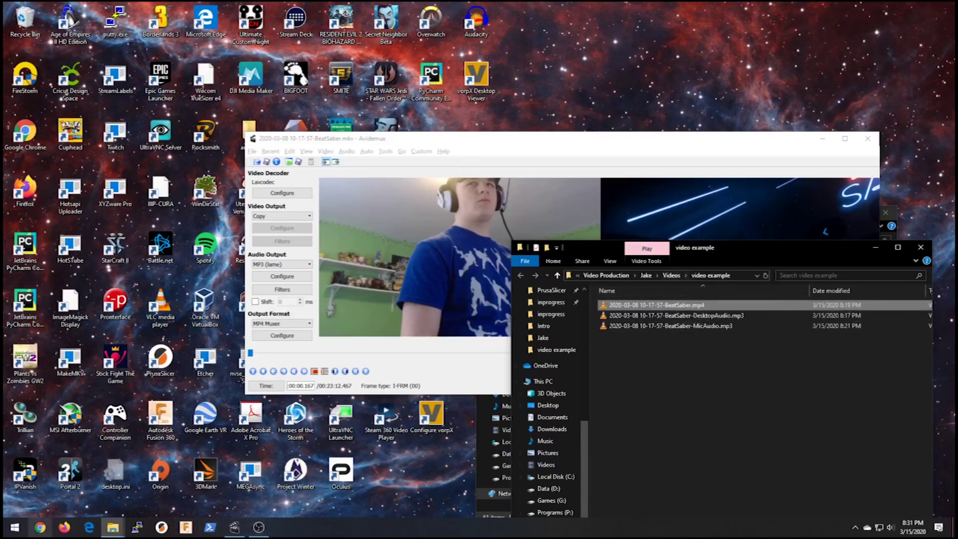
Launch Adobe Premiere Pro CS5.5 and open the recent project Project Template.prproj
{"action": "left_click", "coordinate": [15, 527]}
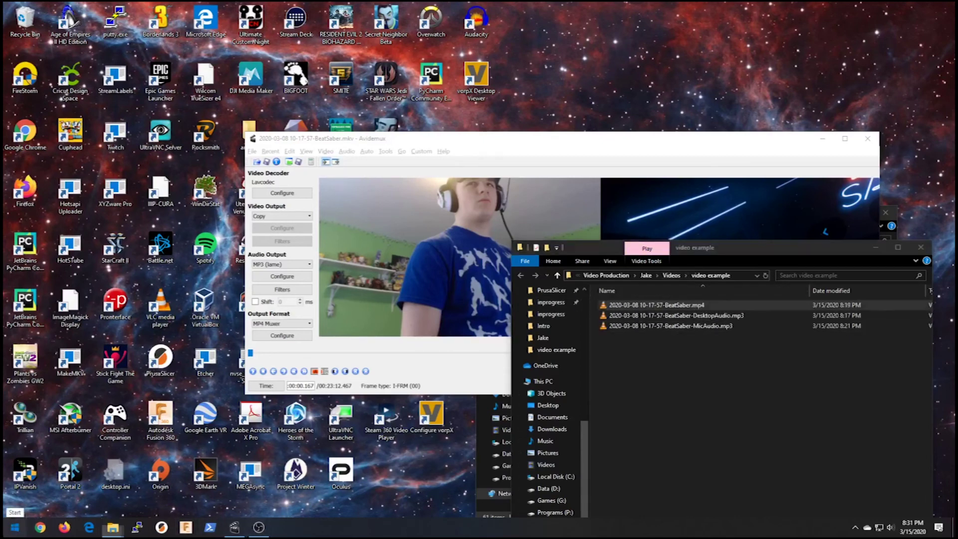
{"action": "type", "text": "premiere"}
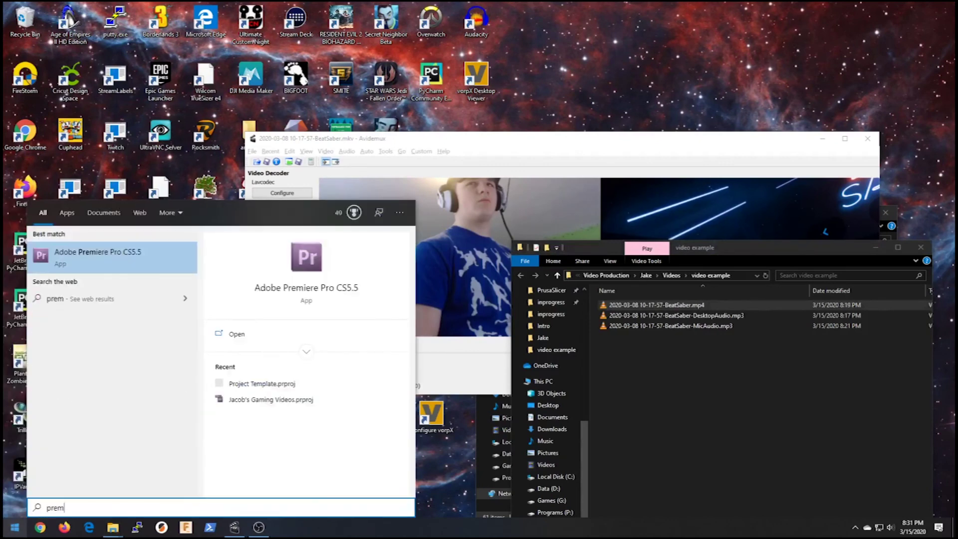
{"action": "key", "text": "Return"}
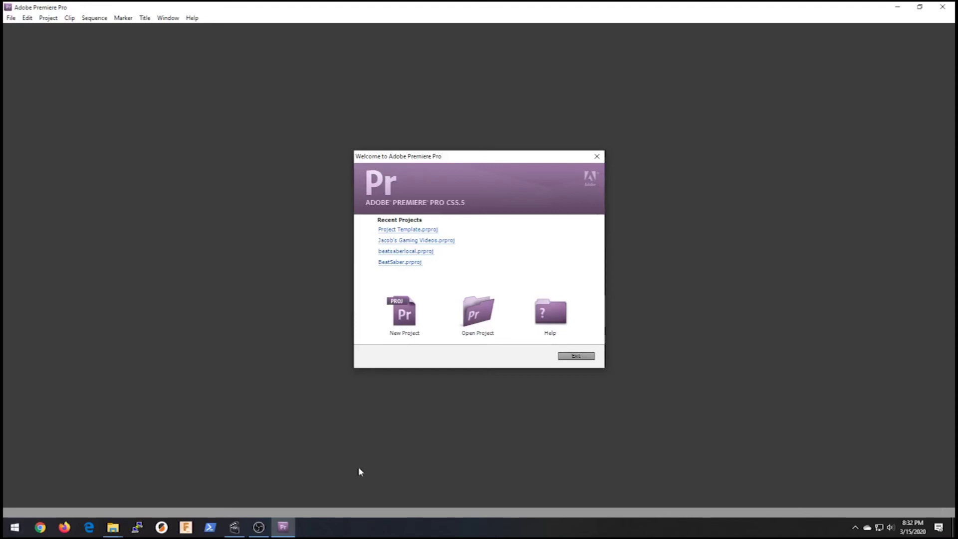
{"action": "left_click", "coordinate": [424, 232]}
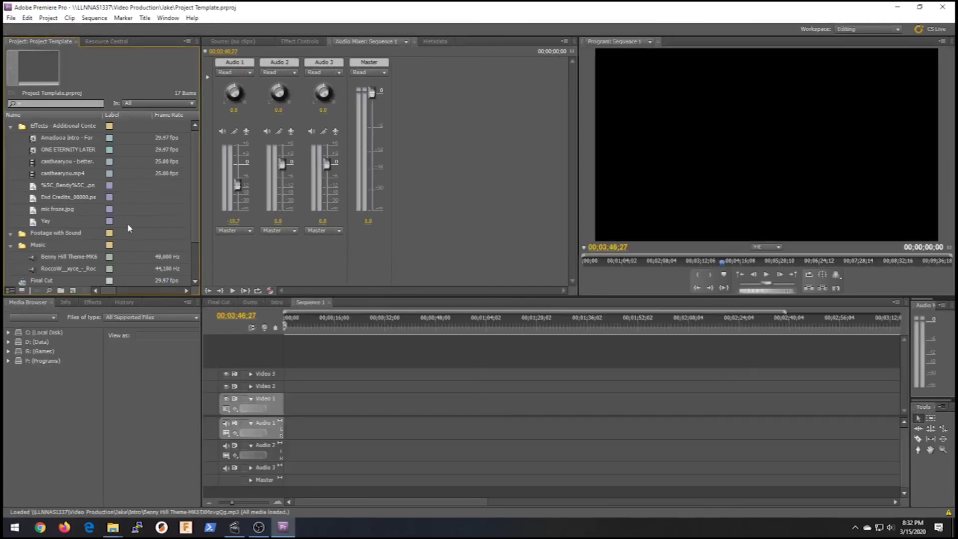
Collapse the Effects bin and review the Final Cut and Outro timelines, finishing on Sequence 1
{"action": "left_click", "coordinate": [11, 128]}
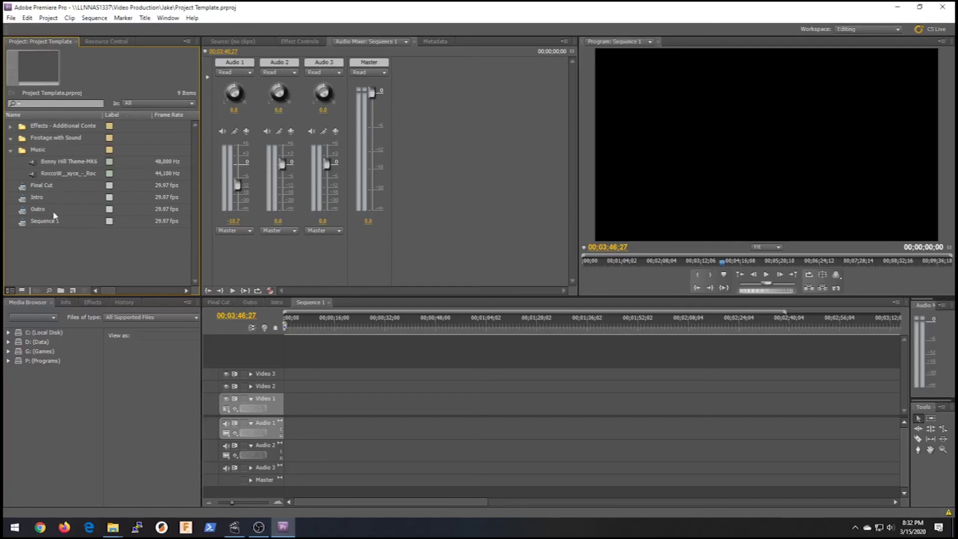
{"action": "left_click", "coordinate": [225, 301]}
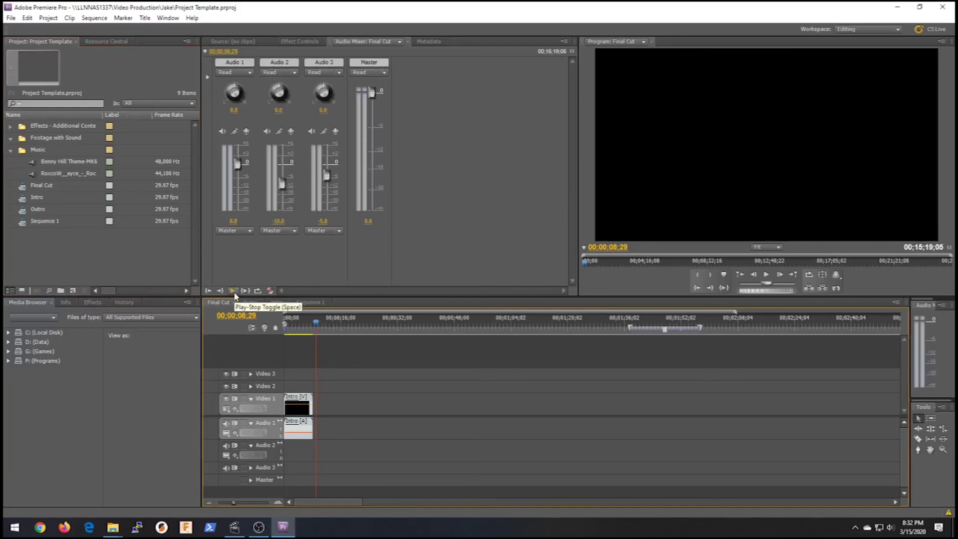
{"action": "left_click", "coordinate": [309, 303]}
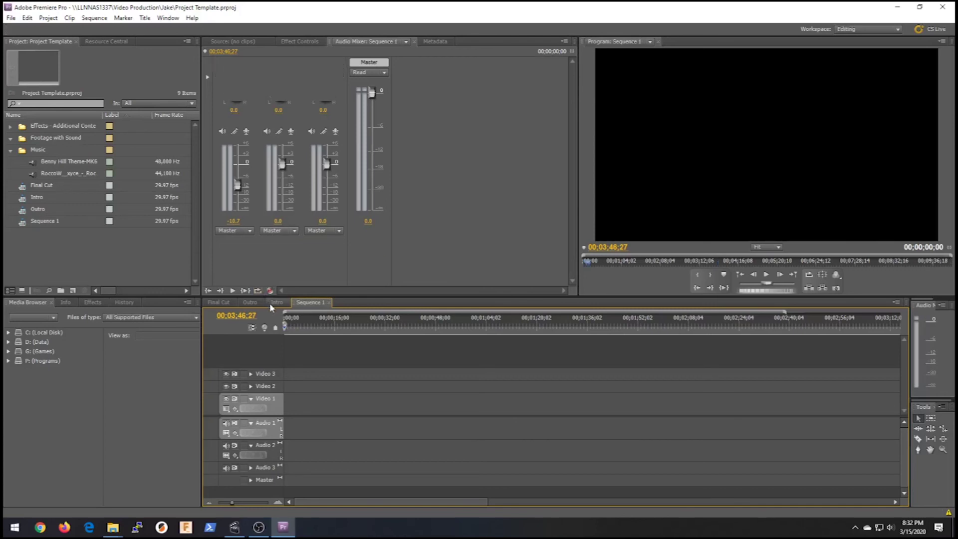
{"action": "left_click", "coordinate": [250, 303]}
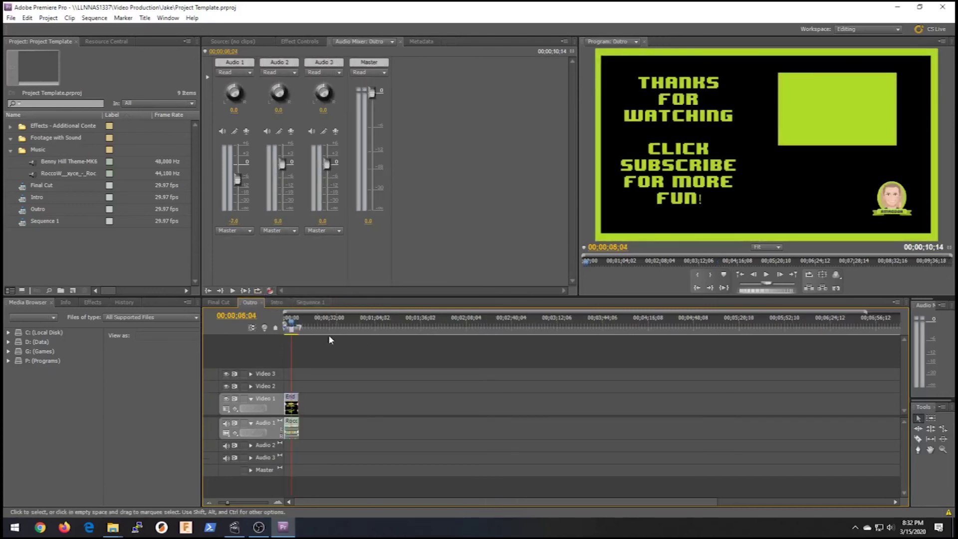
{"action": "left_click", "coordinate": [314, 301]}
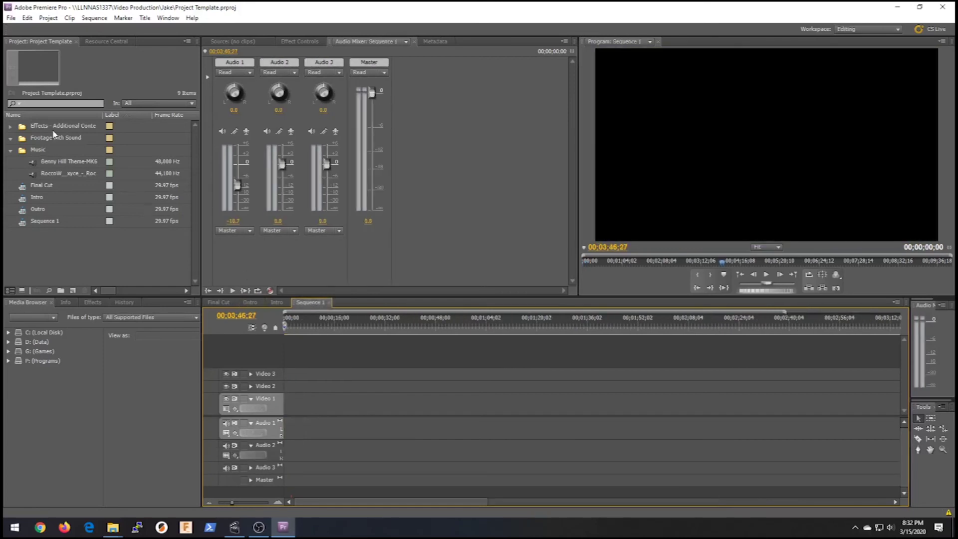
Import all three BeatSaber media files from the video example folder into the Footage with Sound bin
{"action": "left_click", "coordinate": [77, 143]}
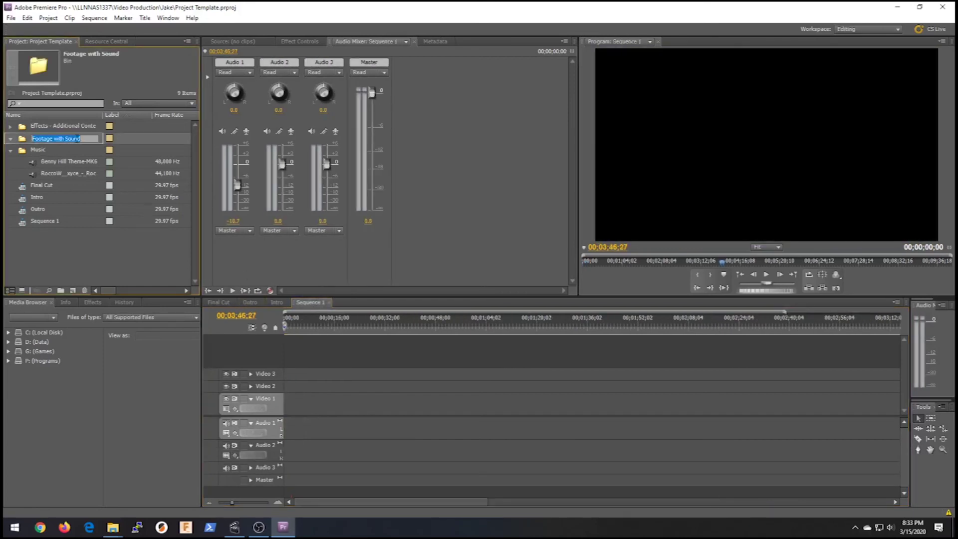
{"action": "right_click", "coordinate": [25, 142]}
{"action": "left_click", "coordinate": [71, 202]}
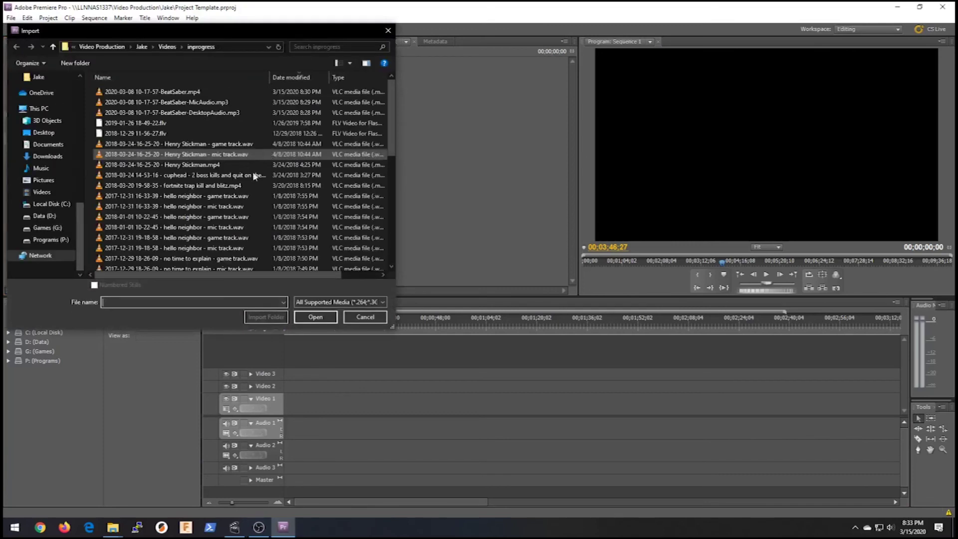
{"action": "left_click", "coordinate": [168, 46]}
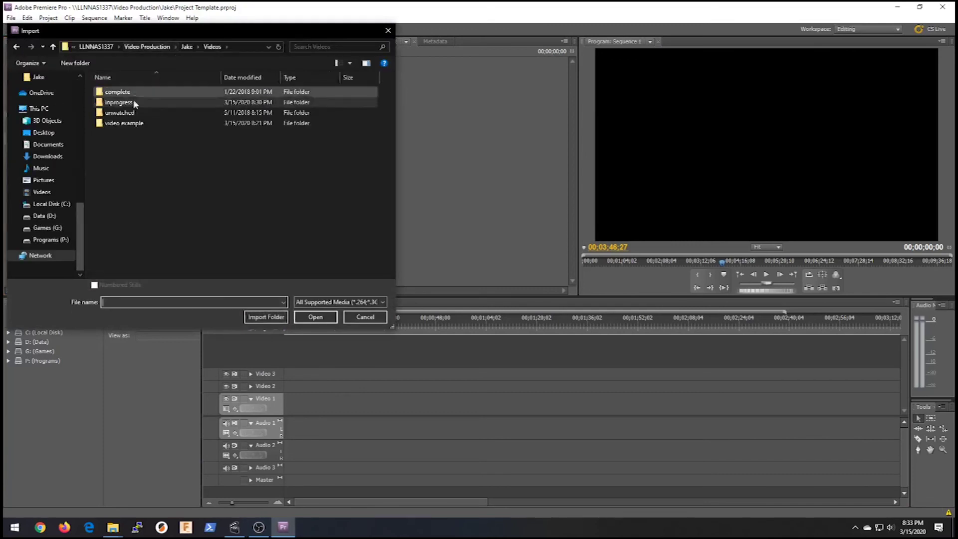
{"action": "double_click", "coordinate": [125, 124]}
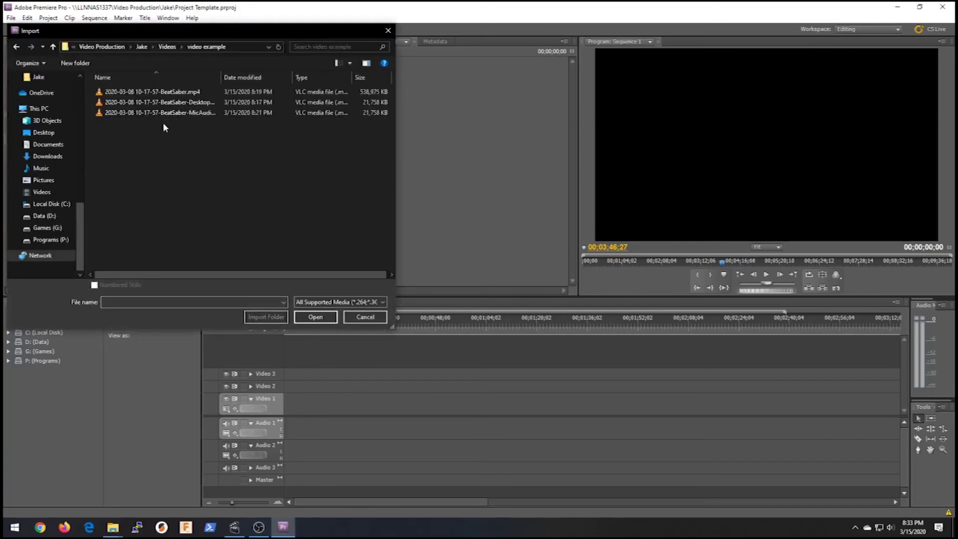
{"action": "key", "text": "ctrl+a"}
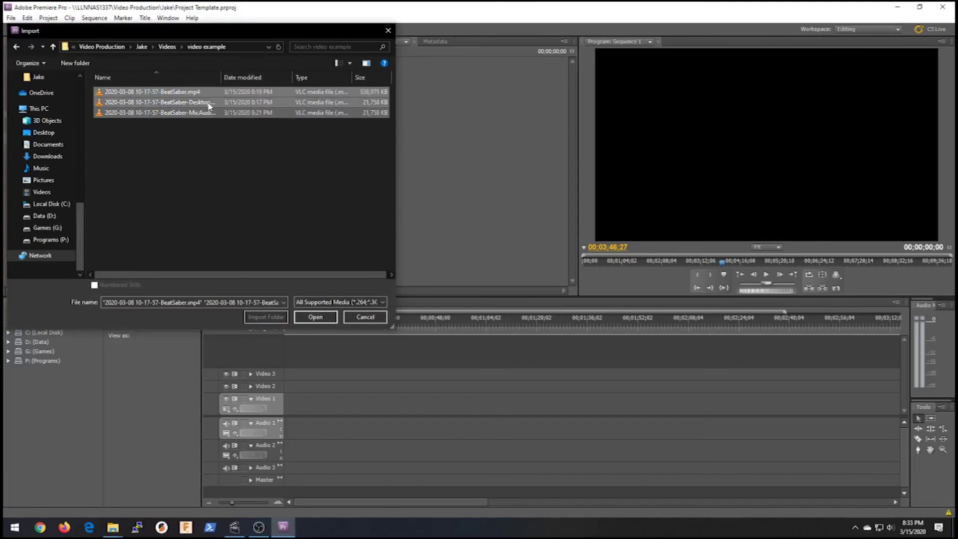
{"action": "left_click", "coordinate": [305, 319]}
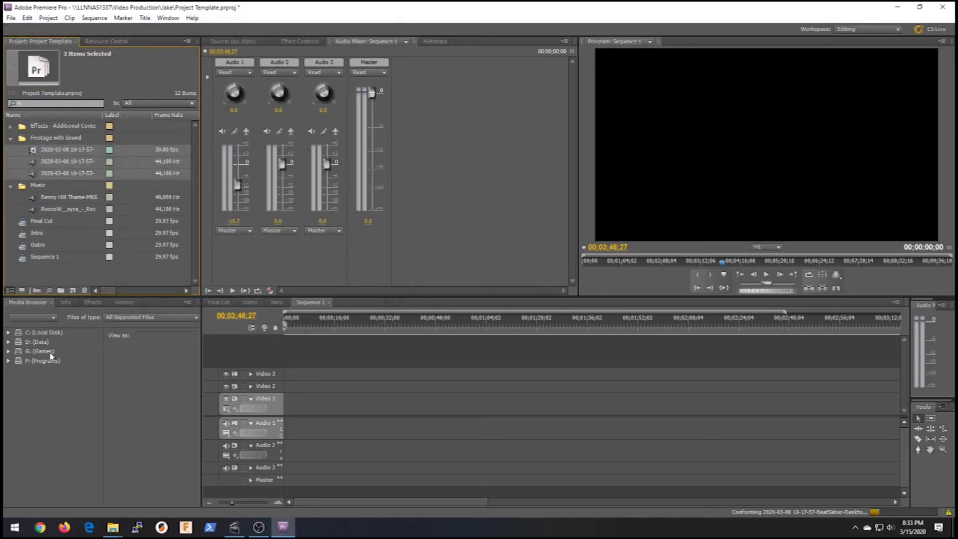
Place the three imported BeatSaber files at the start of Sequence 1 on Video 1 and Audio 1
{"action": "left_click", "coordinate": [307, 309]}
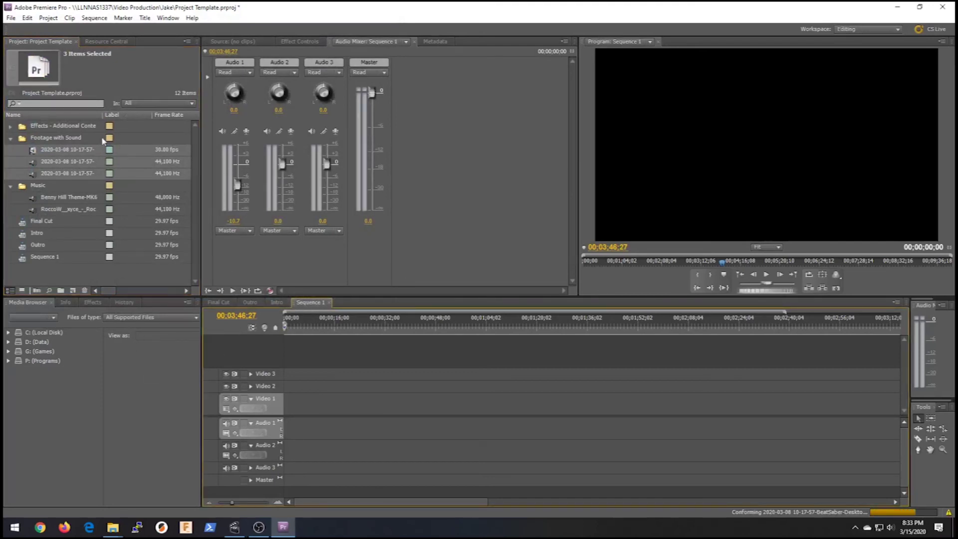
{"action": "left_click", "coordinate": [84, 162]}
{"action": "left_click_drag", "start_coordinate": [84, 162], "coordinate": [362, 424]}
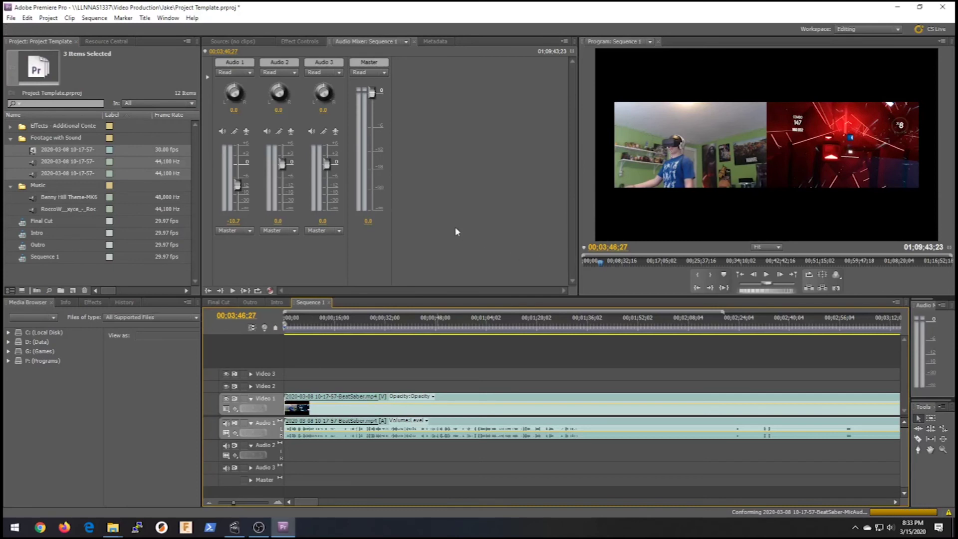
Move and enlarge the Video 1 BeatSaber clip in the program preview so its gameplay half fills the frame
{"action": "left_click", "coordinate": [500, 398]}
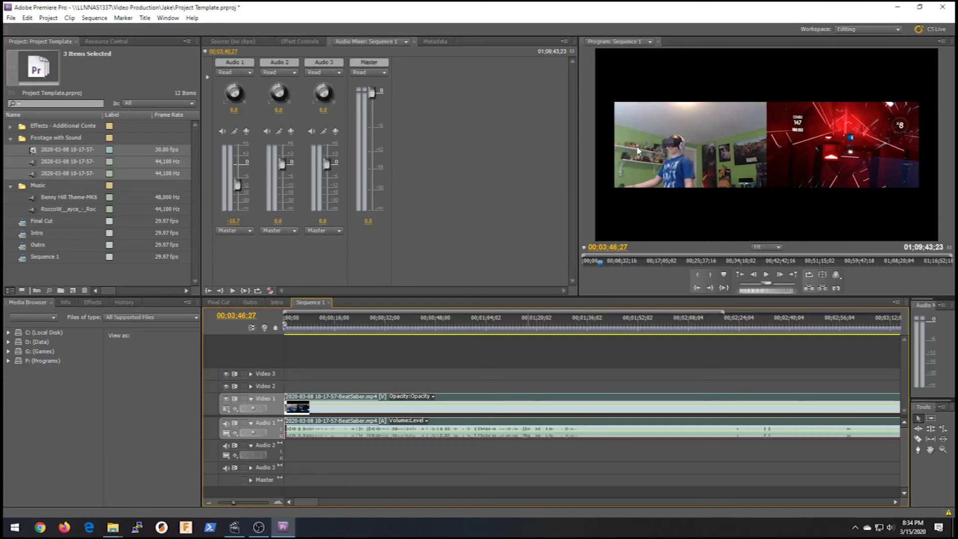
{"action": "left_click", "coordinate": [807, 141]}
{"action": "left_click_drag", "start_coordinate": [795, 152], "coordinate": [621, 95]}
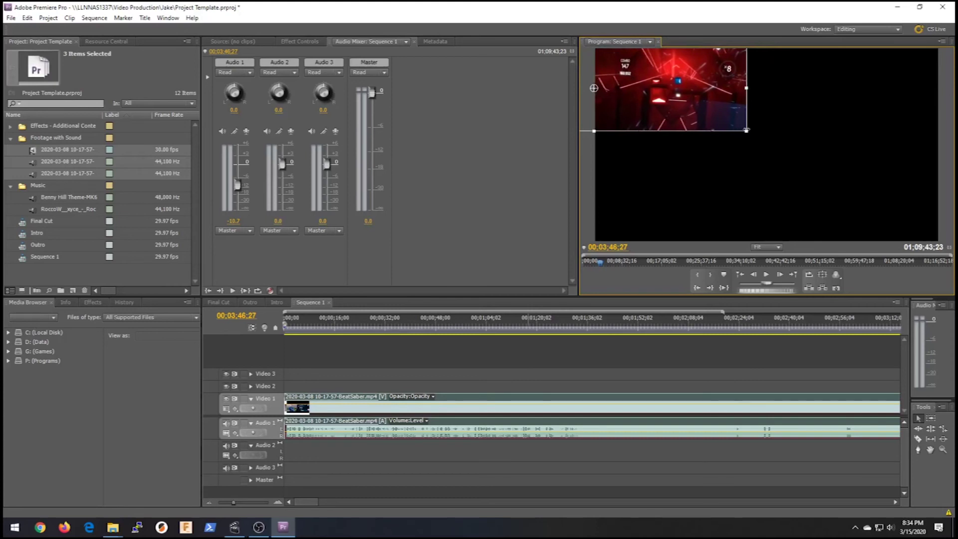
{"action": "left_click_drag", "start_coordinate": [747, 130], "coordinate": [805, 174]}
{"action": "left_click_drag", "start_coordinate": [856, 224], "coordinate": [834, 196]}
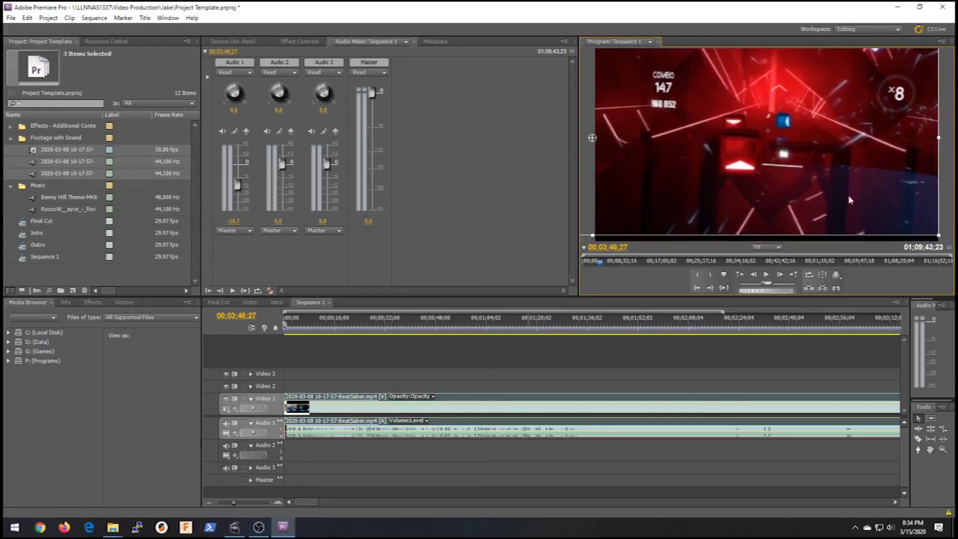
{"action": "left_click_drag", "start_coordinate": [932, 234], "coordinate": [933, 235]}
{"action": "left_click_drag", "start_coordinate": [897, 206], "coordinate": [888, 217]}
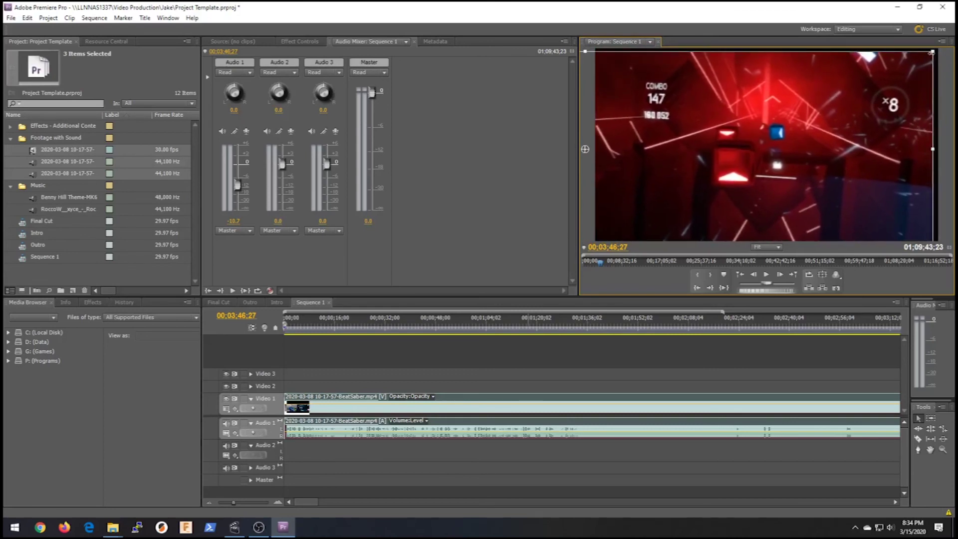
{"action": "left_click_drag", "start_coordinate": [932, 52], "coordinate": [938, 48]}
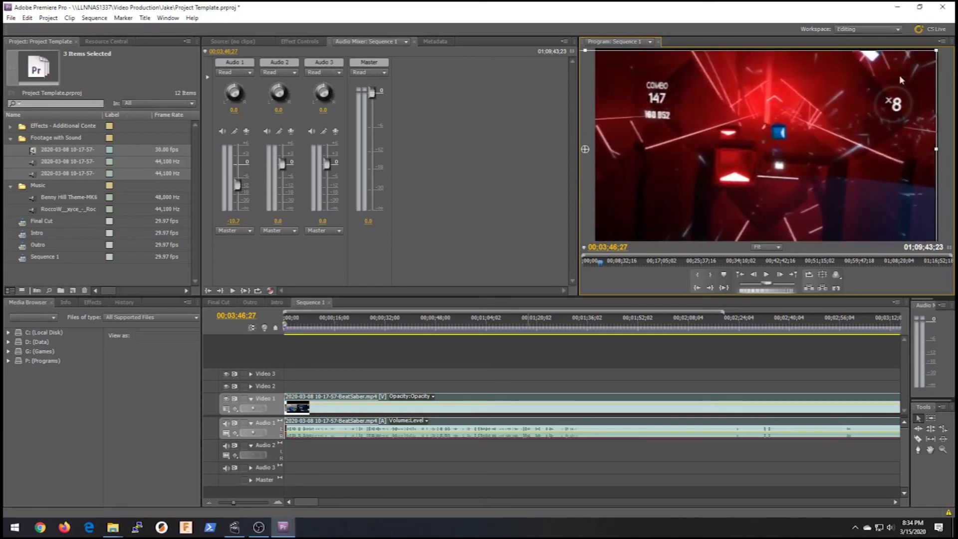
{"action": "left_click_drag", "start_coordinate": [881, 88], "coordinate": [879, 87]}
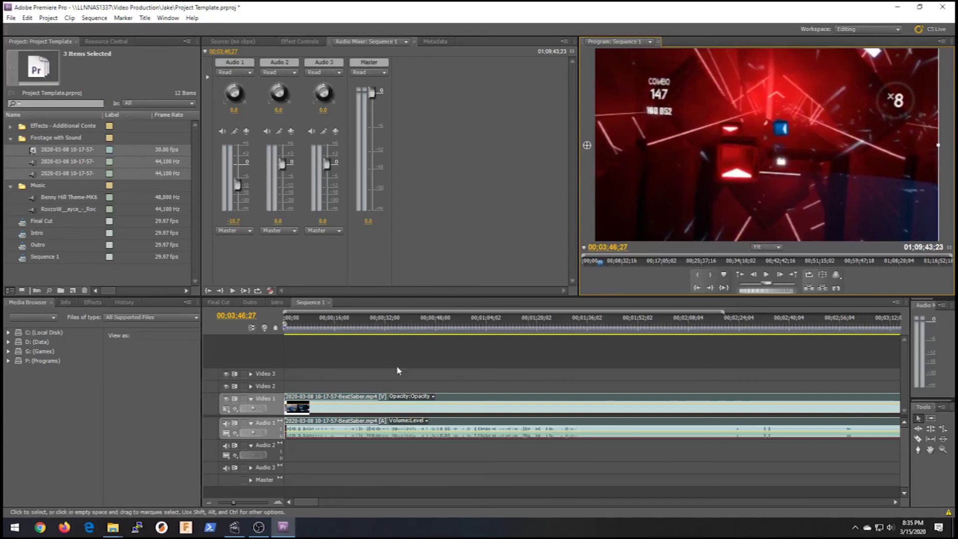
Unlink the BeatSaber clip's audio from its video and delete the audio from Audio 1
{"action": "left_click", "coordinate": [457, 418]}
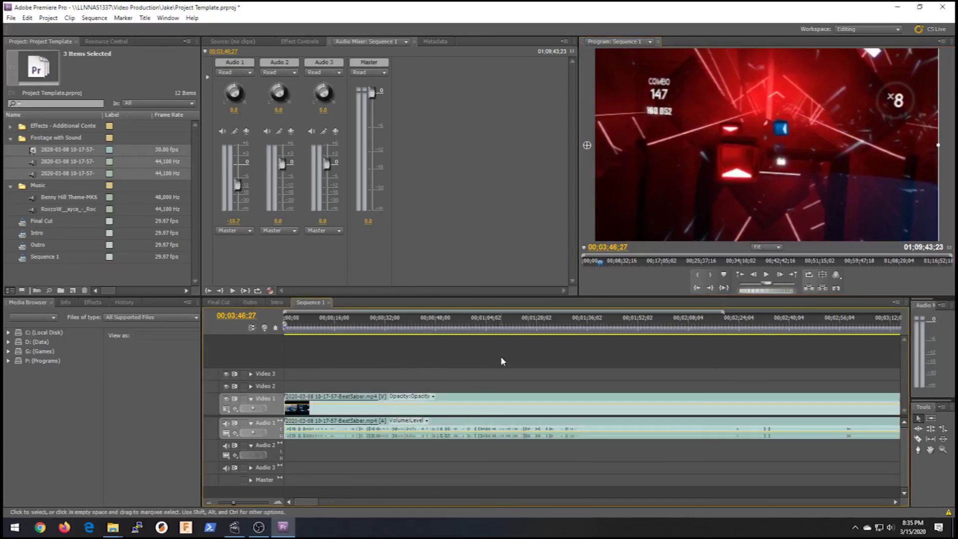
{"action": "left_click", "coordinate": [483, 401]}
{"action": "right_click", "coordinate": [482, 400]}
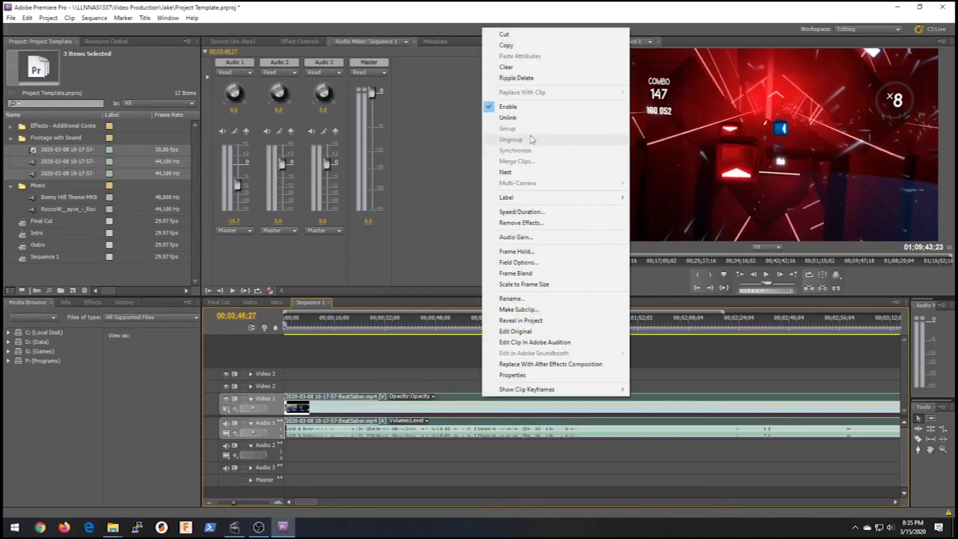
{"action": "left_click", "coordinate": [507, 118]}
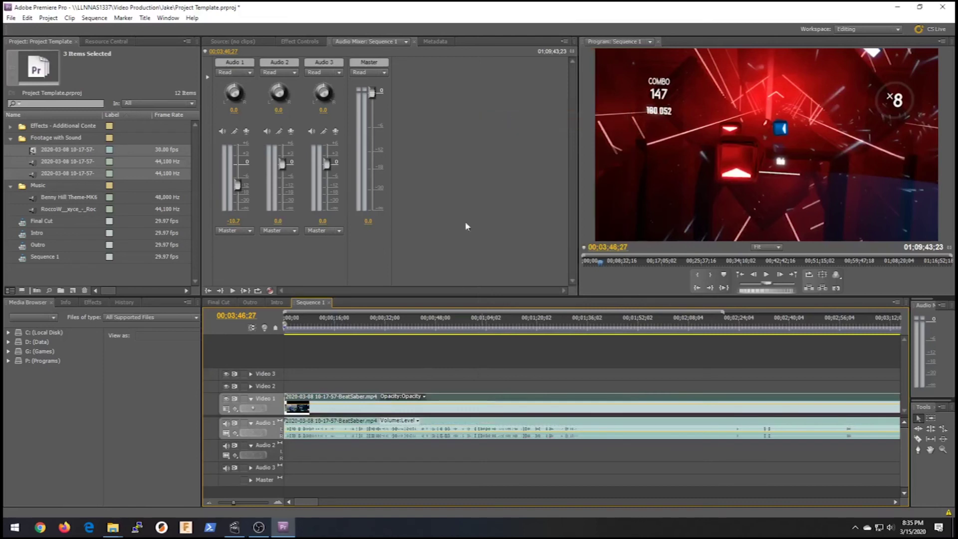
{"action": "left_click", "coordinate": [491, 422]}
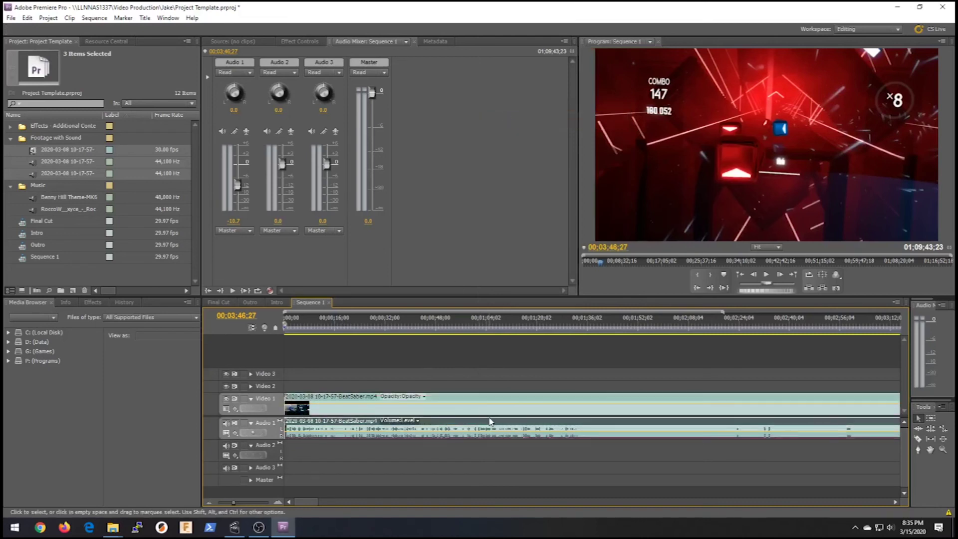
{"action": "key", "text": "Delete"}
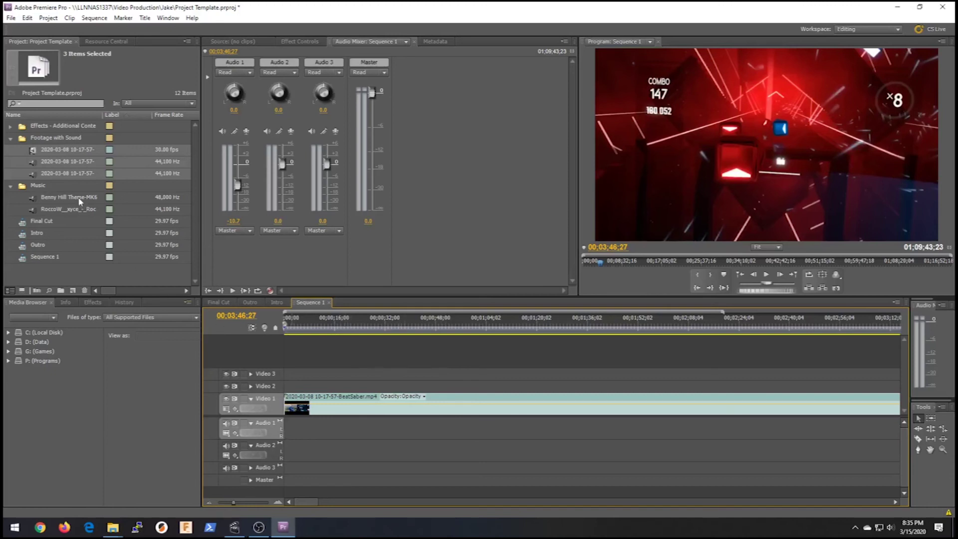
{"action": "left_click", "coordinate": [47, 140]}
{"action": "left_click", "coordinate": [46, 140]}
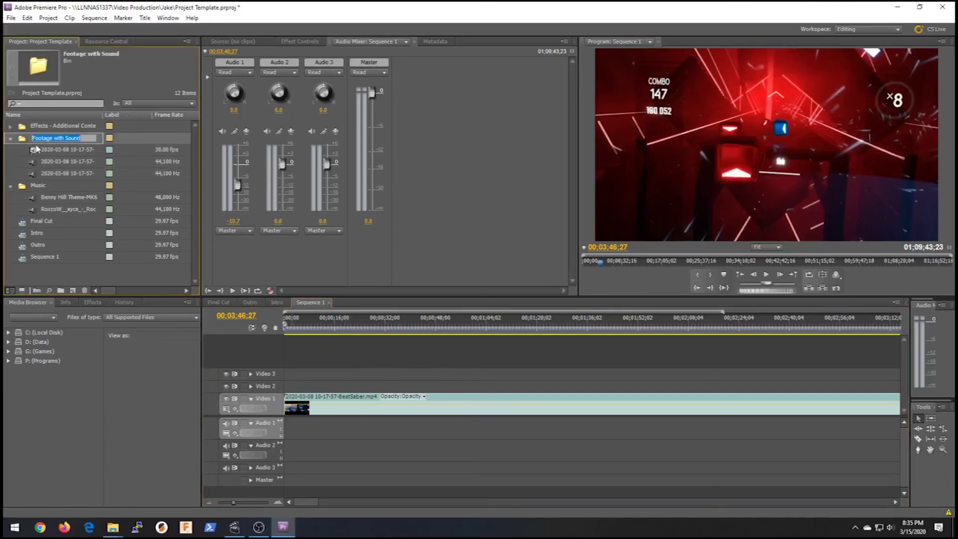
{"action": "left_click", "coordinate": [40, 150]}
{"action": "left_click_drag", "start_coordinate": [162, 300], "coordinate": [282, 390]}
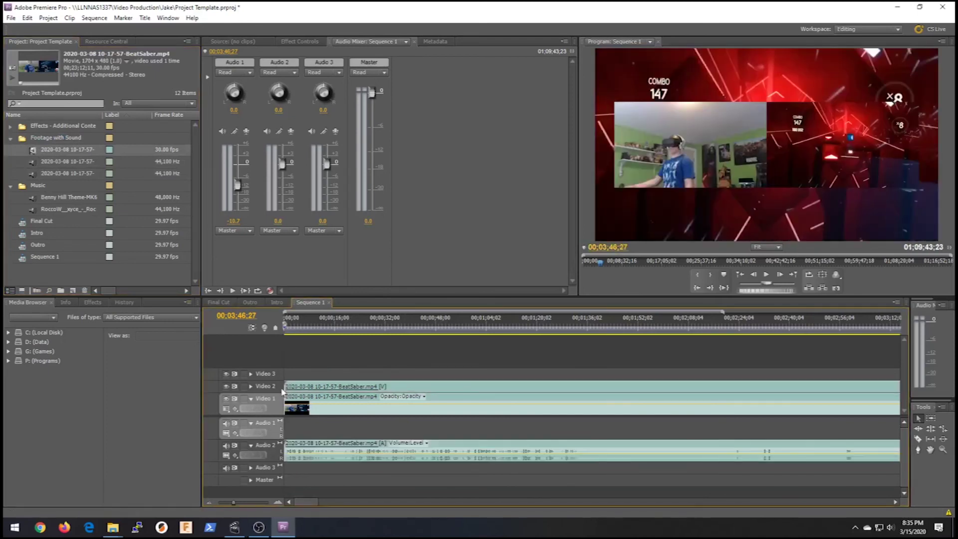
Shift the Video 2 BeatSaber clip down and right, enlarge it to the frame's right edge, and show its effect controls
{"action": "left_click", "coordinate": [744, 150]}
{"action": "left_click_drag", "start_coordinate": [744, 153], "coordinate": [750, 164]}
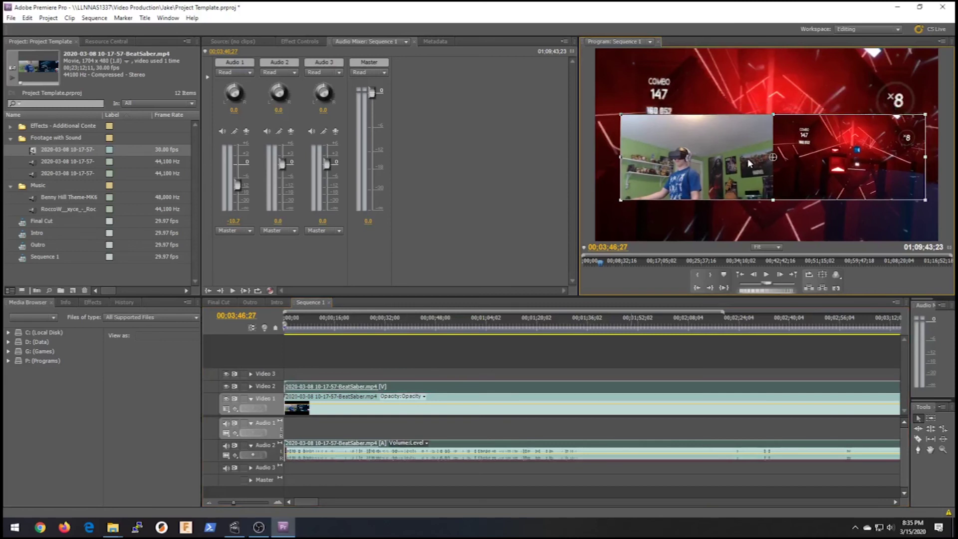
{"action": "left_click_drag", "start_coordinate": [925, 114], "coordinate": [945, 91]}
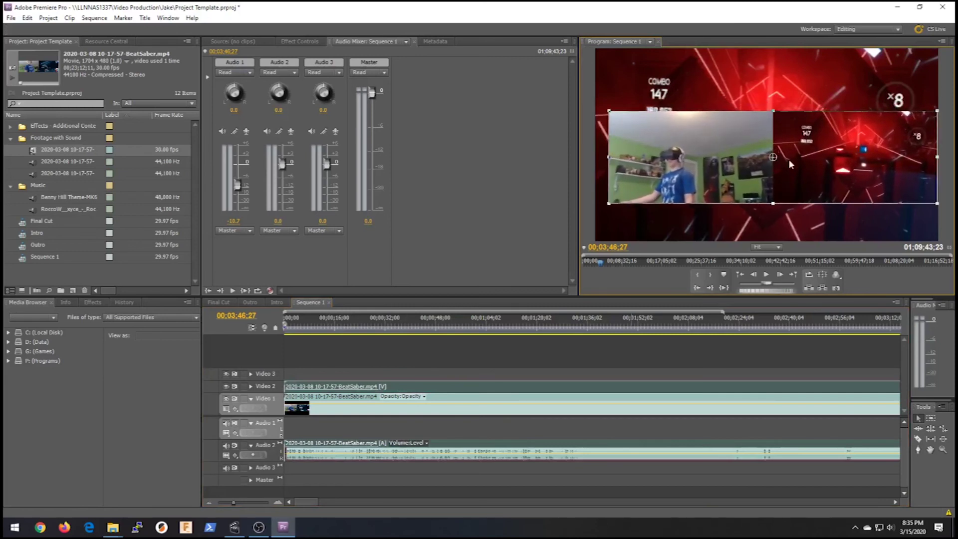
{"action": "left_click", "coordinate": [317, 40]}
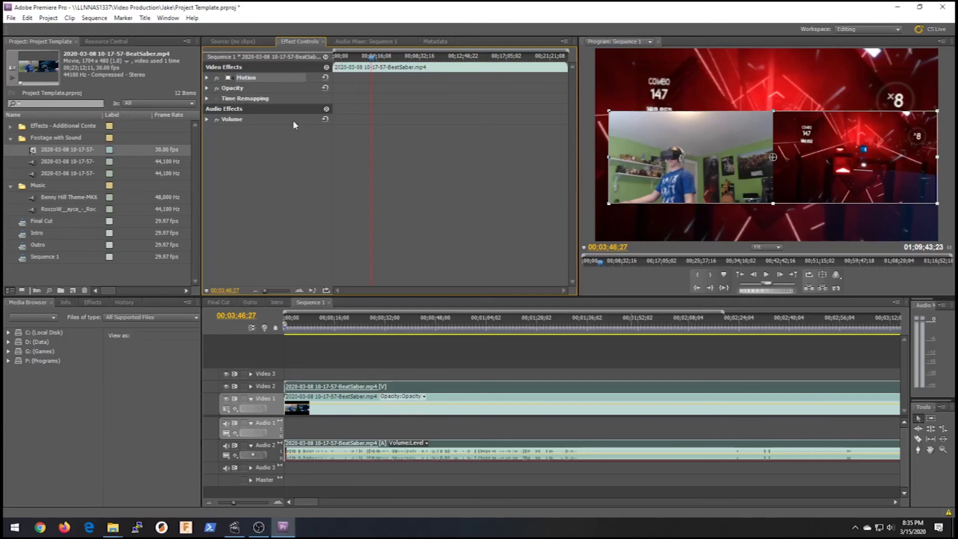
Find the Crop video effect and apply it to the BeatSaber clip on Video 2
{"action": "left_click", "coordinate": [92, 302]}
{"action": "left_click", "coordinate": [73, 314]}
{"action": "type", "text": "crop"}
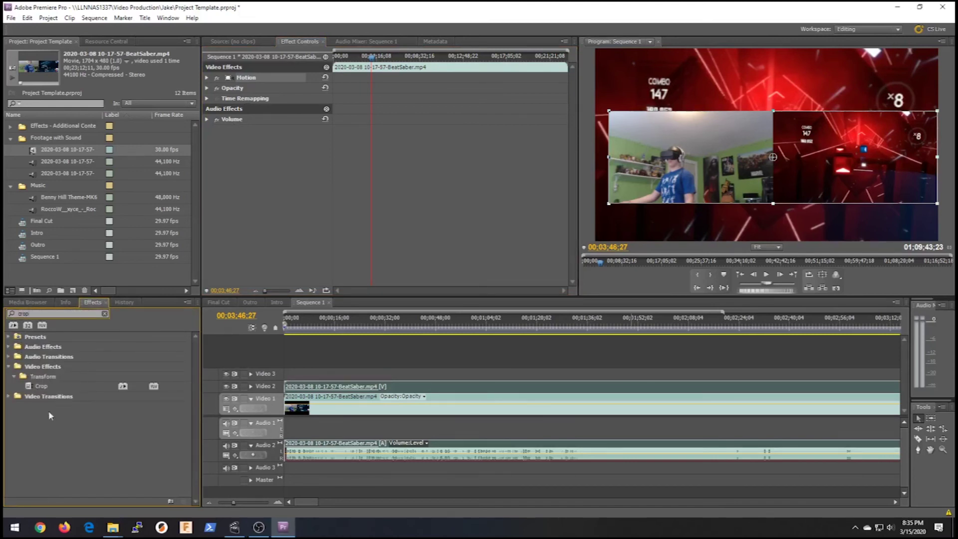
{"action": "left_click", "coordinate": [39, 387]}
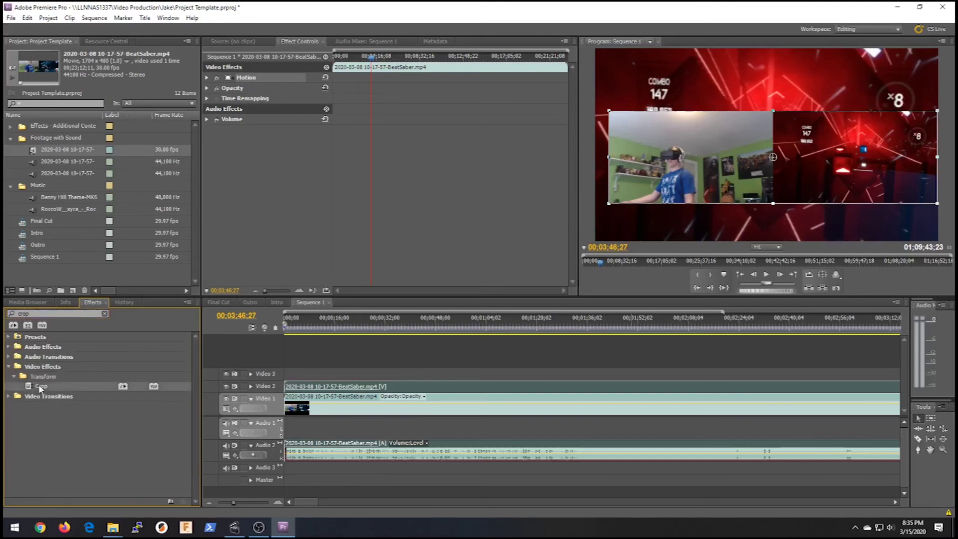
{"action": "left_click_drag", "start_coordinate": [39, 388], "coordinate": [281, 98]}
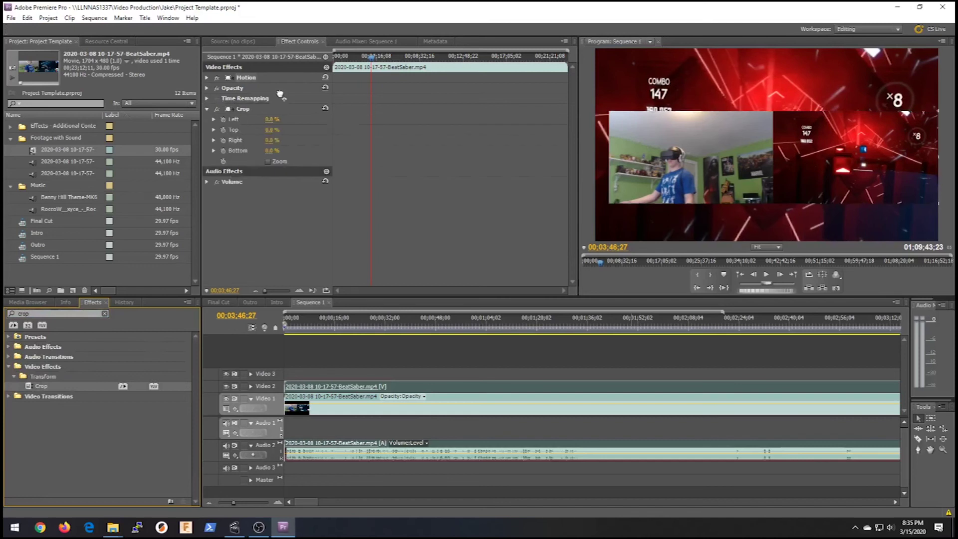
Set the Crop effect's Right value to 50% so only the webcam half of the Video 2 clip remains
{"action": "left_click", "coordinate": [270, 141]}
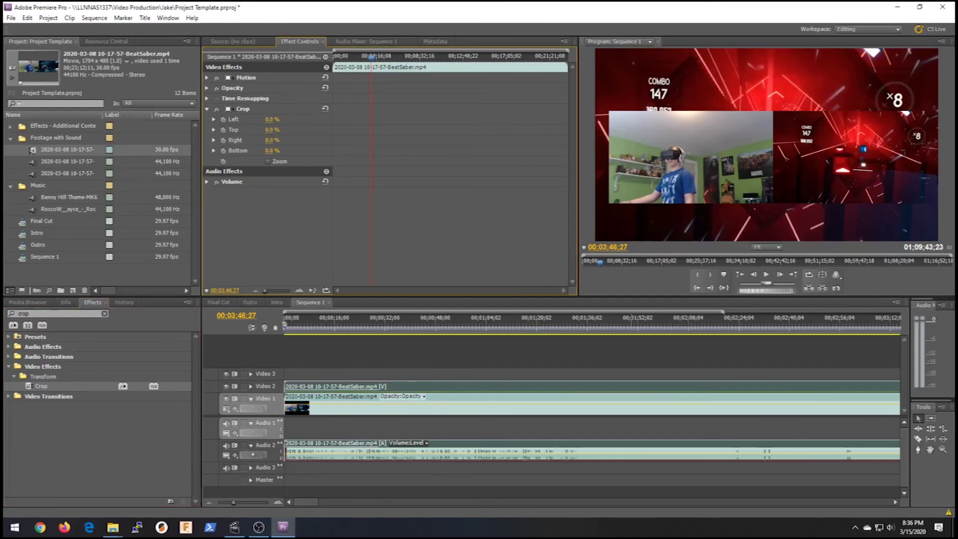
{"action": "left_click_drag", "start_coordinate": [270, 140], "coordinate": [297, 140]}
{"action": "left_click", "coordinate": [271, 141]}
{"action": "type", "text": "50"}
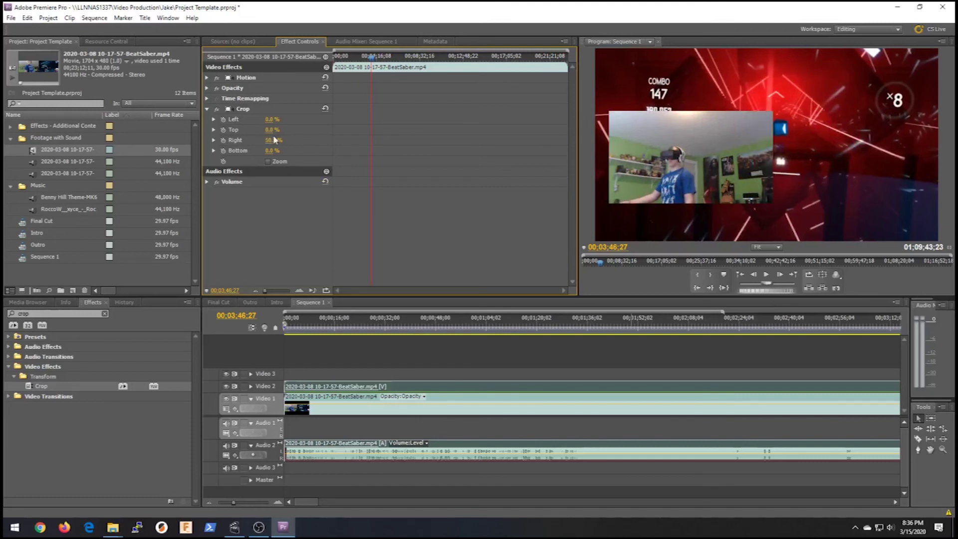
Shrink the cropped webcam picture in the program preview and place it in the lower-left corner of the frame
{"action": "left_click", "coordinate": [689, 168]}
{"action": "mouse_move", "coordinate": [695, 175]}
{"action": "left_mouse_down"}
{"action": "mouse_move", "coordinate": [693, 129]}
{"action": "mouse_move", "coordinate": [685, 169]}
{"action": "left_mouse_up"}
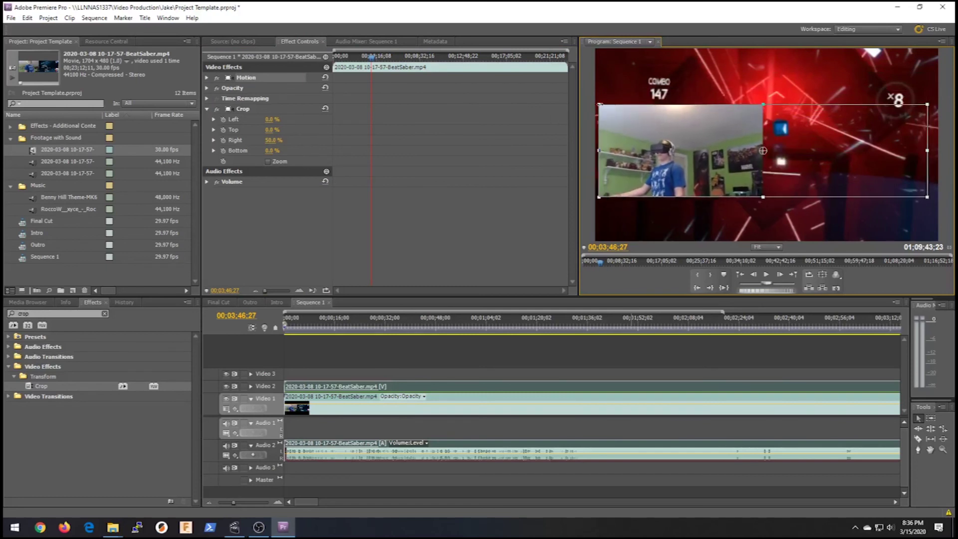
{"action": "left_click_drag", "start_coordinate": [599, 104], "coordinate": [661, 122]}
{"action": "left_click_drag", "start_coordinate": [688, 155], "coordinate": [627, 210]}
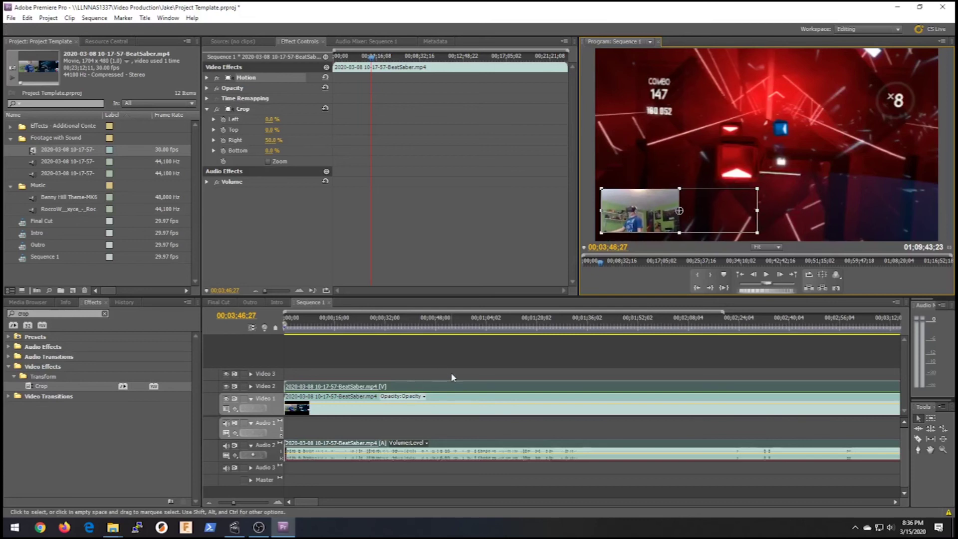
Unlink the Video 2 BeatSaber clip's audio from its video and delete the audio from Audio 2
{"action": "left_click", "coordinate": [478, 391]}
{"action": "right_click", "coordinate": [479, 391]}
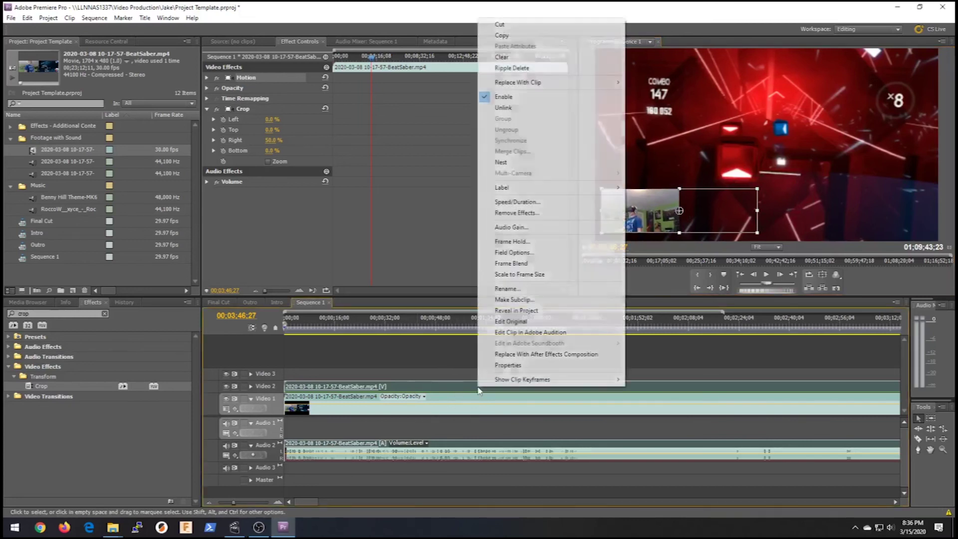
{"action": "left_click", "coordinate": [516, 108]}
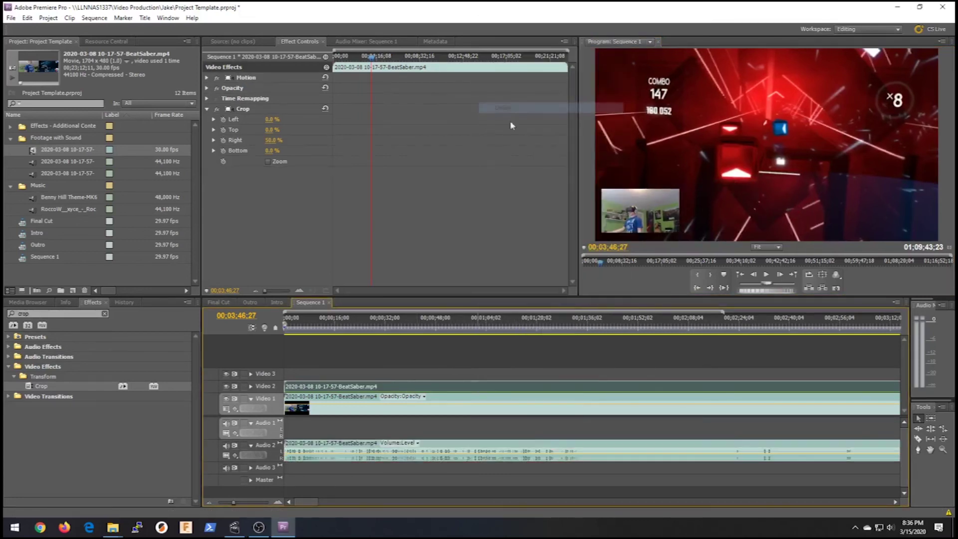
{"action": "left_click", "coordinate": [483, 452]}
{"action": "key", "text": "Delete"}
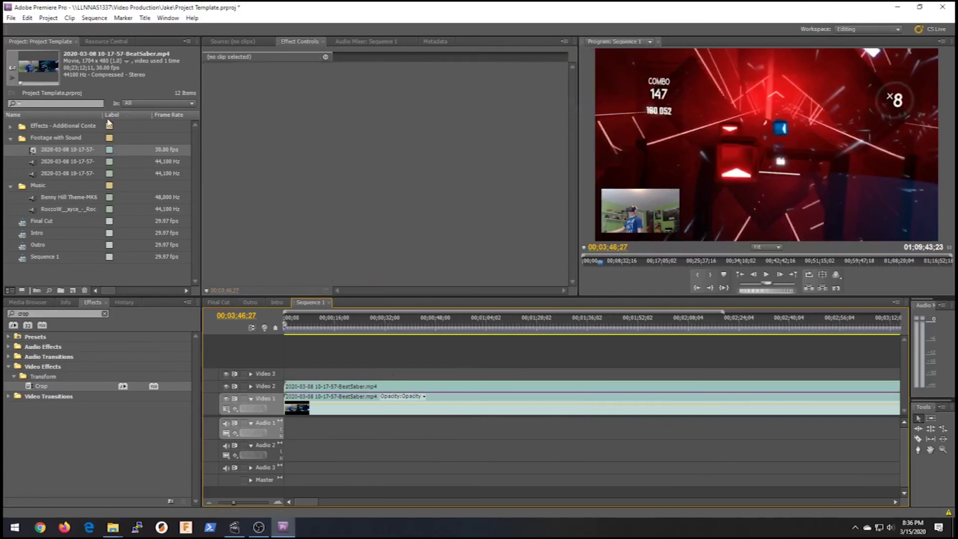
{"action": "left_click_drag", "start_coordinate": [102, 115], "coordinate": [161, 130]}
{"action": "left_click", "coordinate": [104, 164]}
{"action": "key", "text": "Return"}
{"action": "double_click", "coordinate": [33, 163]}
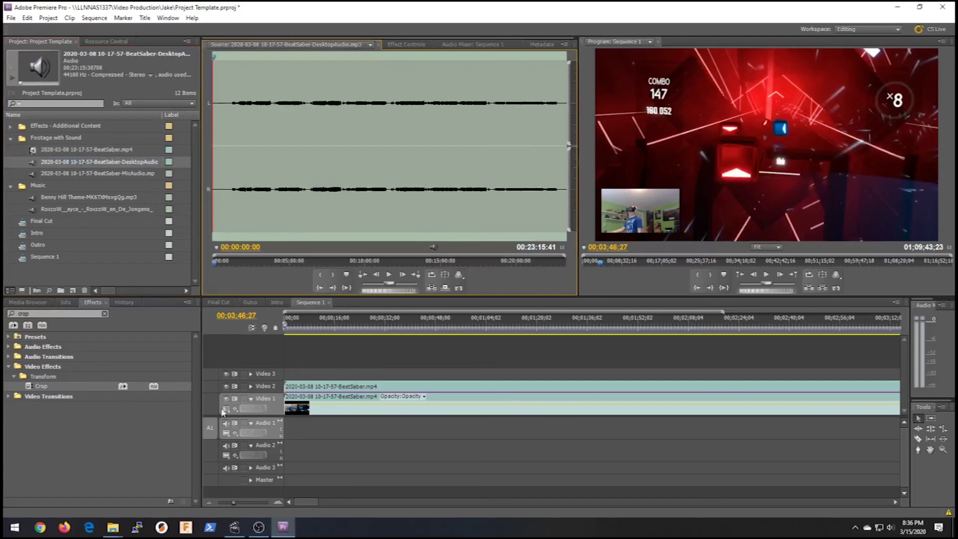
{"action": "left_click", "coordinate": [42, 164]}
{"action": "left_click_drag", "start_coordinate": [81, 225], "coordinate": [292, 425]}
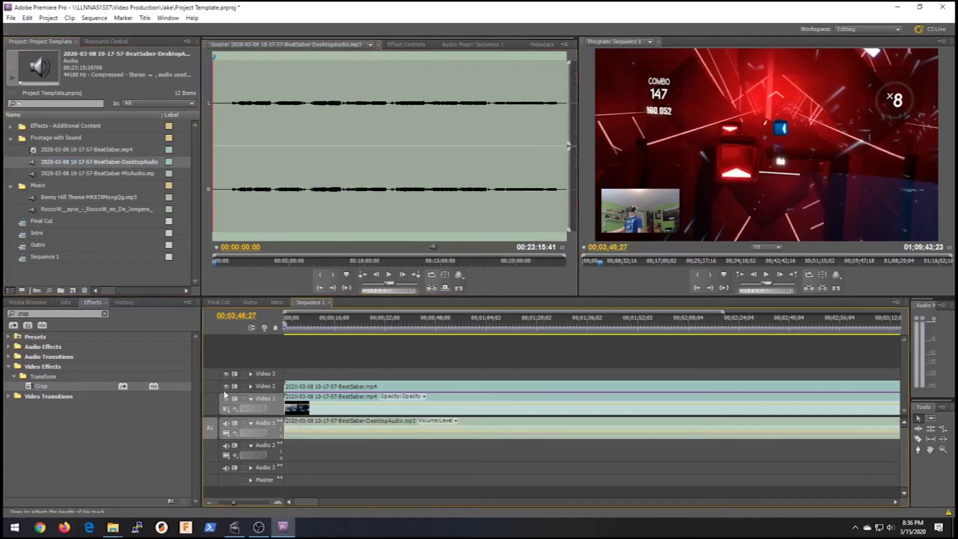
{"action": "left_click_drag", "start_coordinate": [42, 175], "coordinate": [283, 463]}
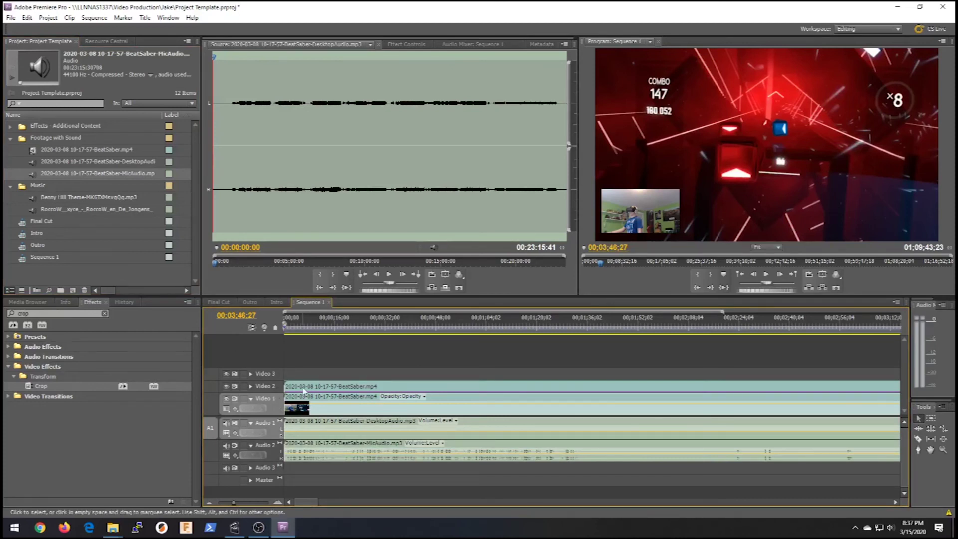
Play back part of Sequence 1 and inspect the volume level of the microphone audio clip in the Avidmux Tutorial sequence
{"action": "key", "text": "space"}
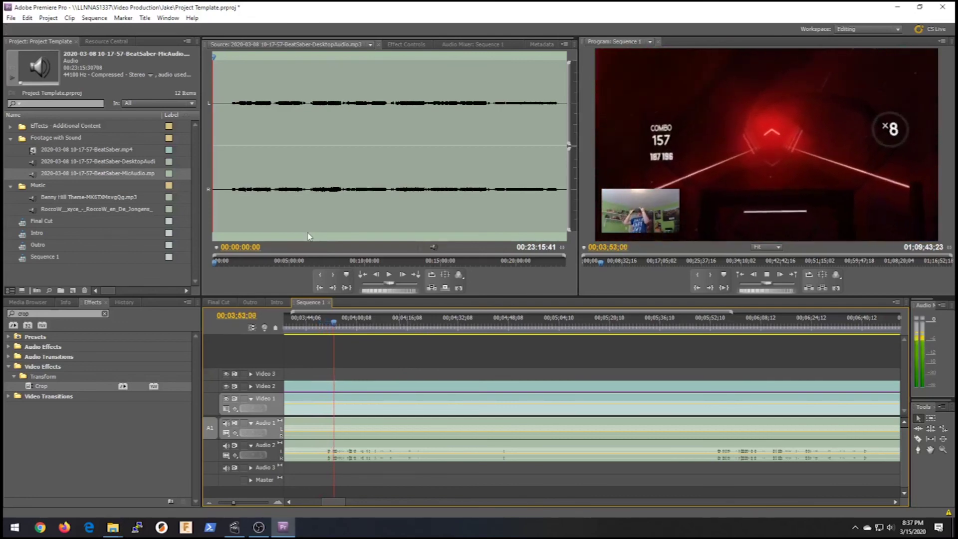
{"action": "key", "text": "space"}
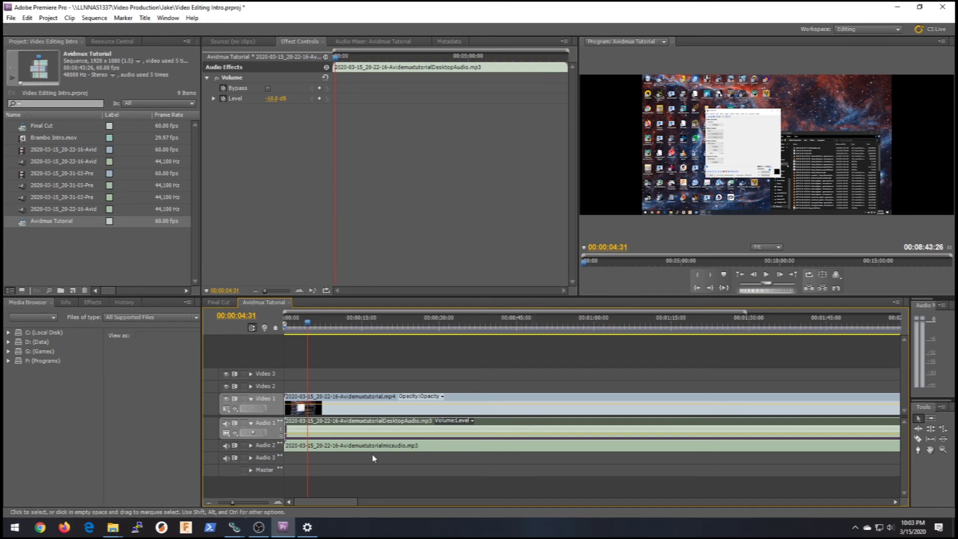
{"action": "left_click", "coordinate": [494, 444]}
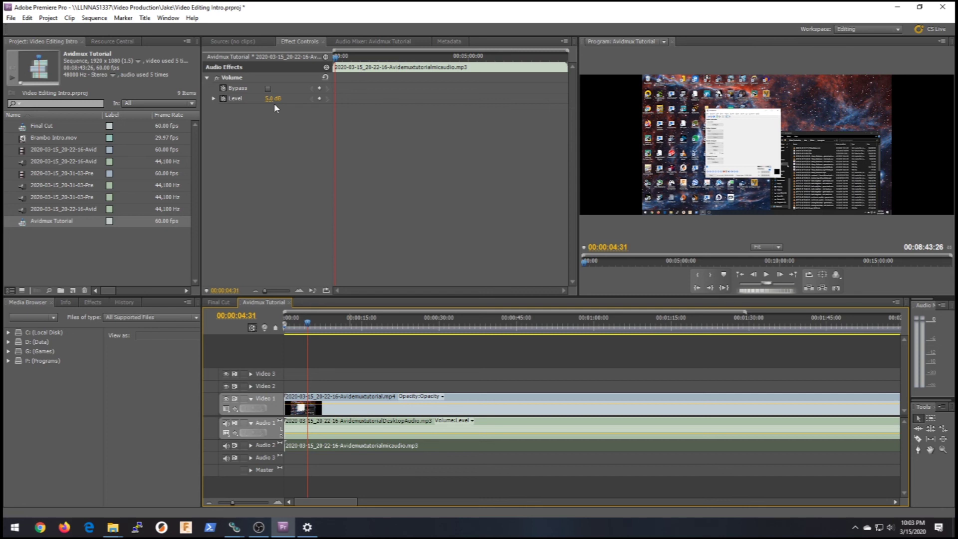
{"action": "left_click", "coordinate": [603, 427]}
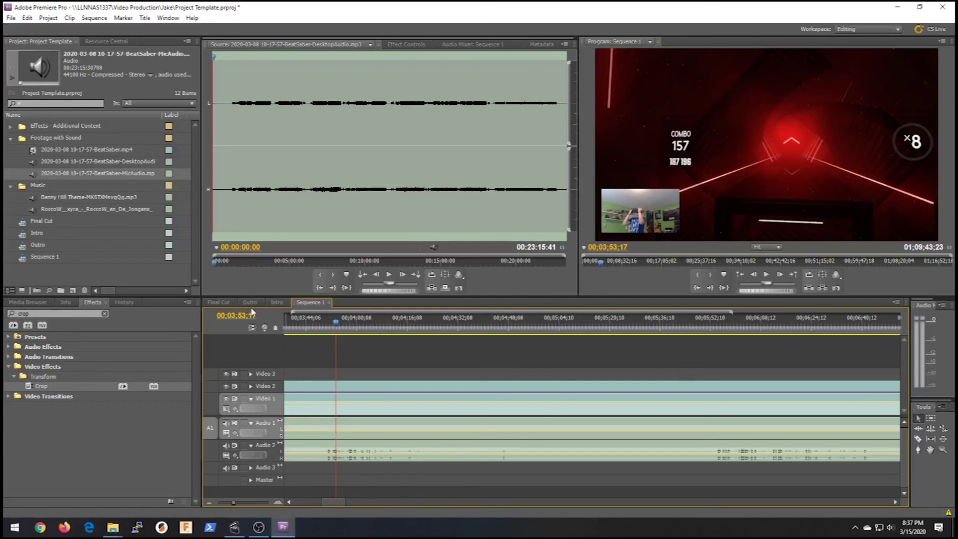
Place Sequence 1 directly after the Intro clip in the Final Cut sequence and play it from the start
{"action": "left_click", "coordinate": [219, 302]}
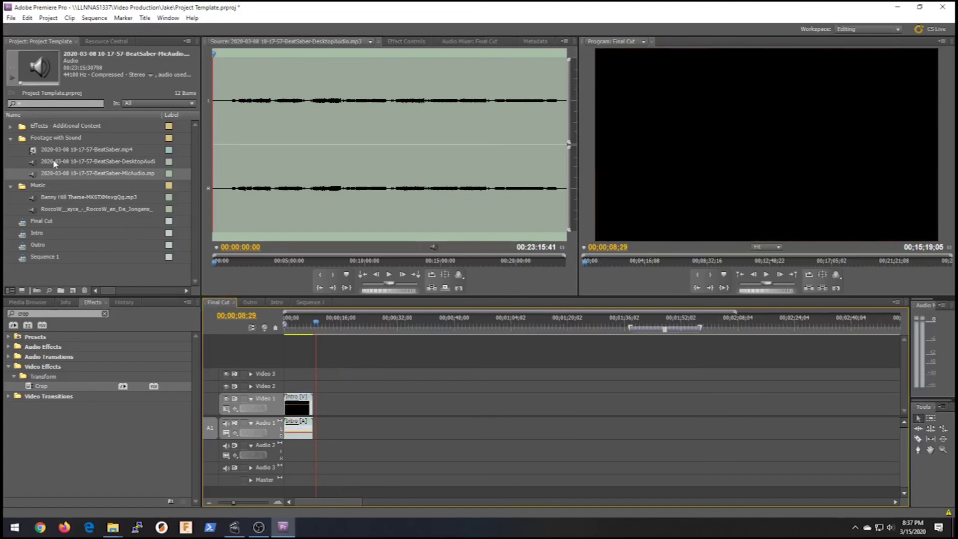
{"action": "left_click_drag", "start_coordinate": [40, 257], "coordinate": [314, 407]}
{"action": "left_click", "coordinate": [290, 317]}
{"action": "left_click_drag", "start_coordinate": [290, 316], "coordinate": [268, 313]}
{"action": "key", "text": "space"}
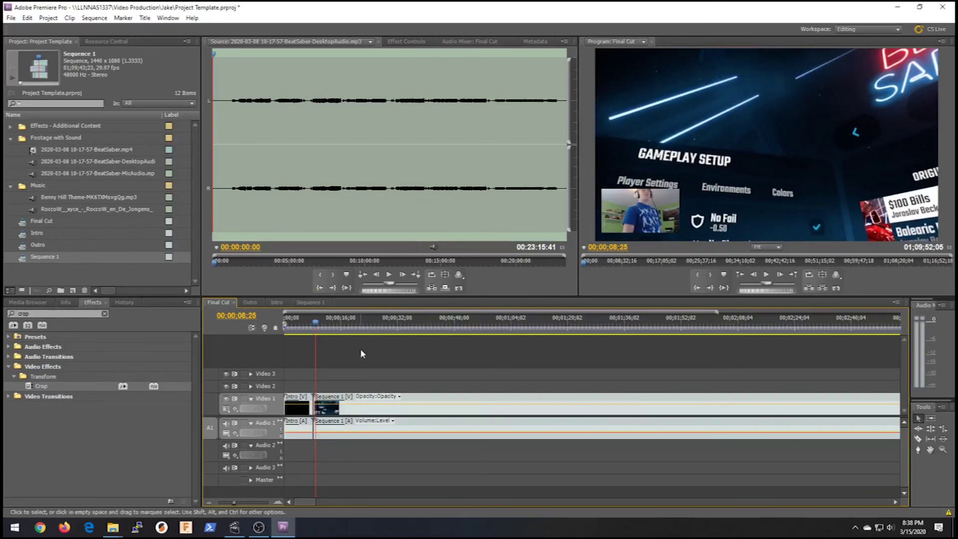
Review the start of the Sequence 1 clip in Final Cut and park the playhead at 00;00;09;11
{"action": "left_click", "coordinate": [317, 325]}
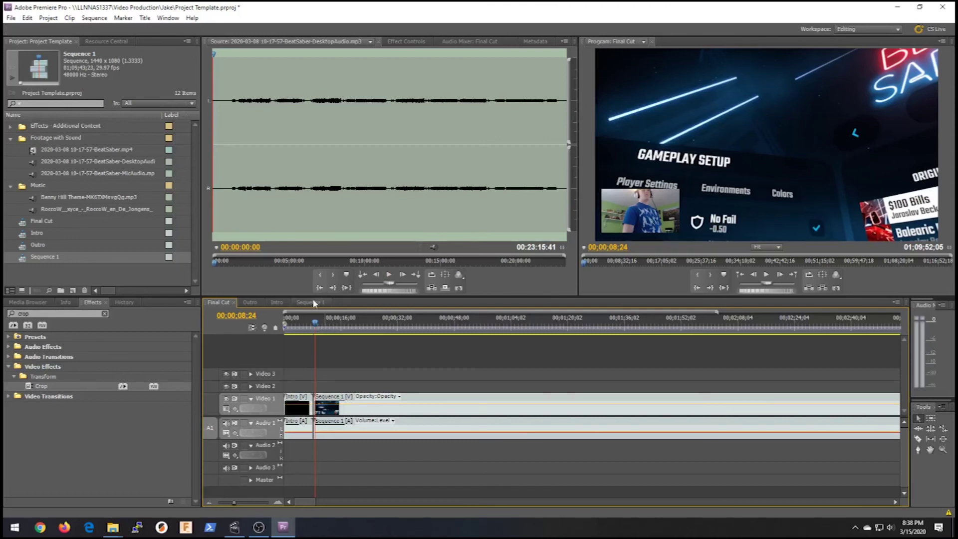
{"action": "left_click", "coordinate": [324, 323]}
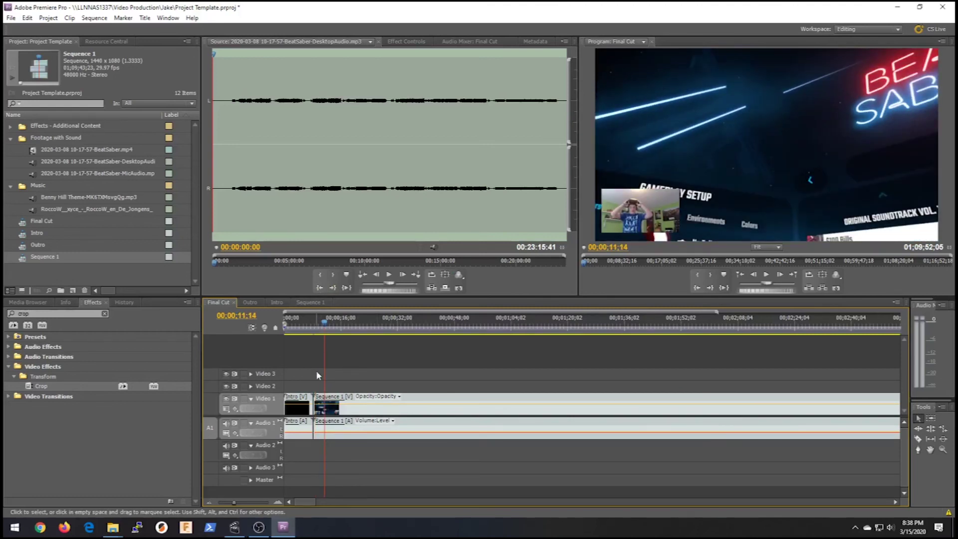
{"action": "key", "text": "j"}
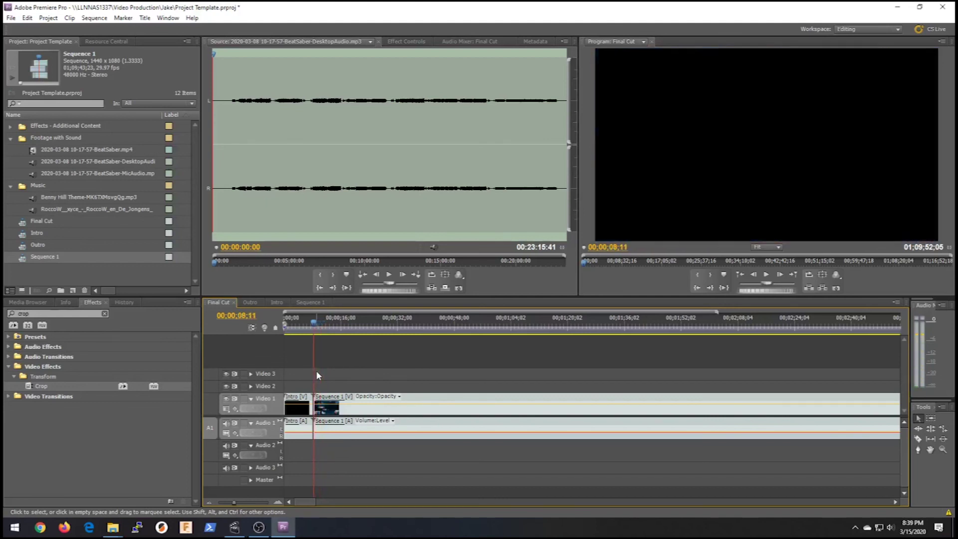
{"action": "key", "text": "l"}
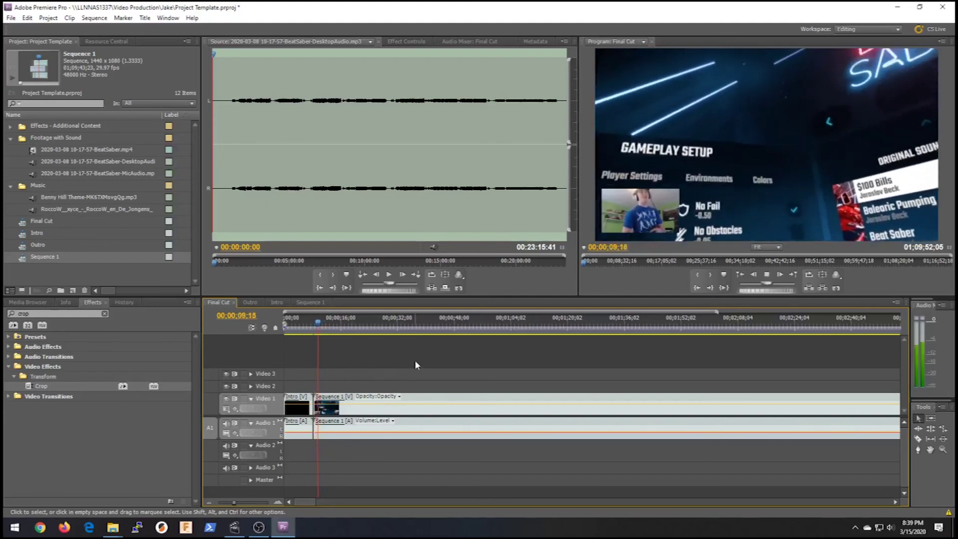
{"action": "key", "text": "j"}
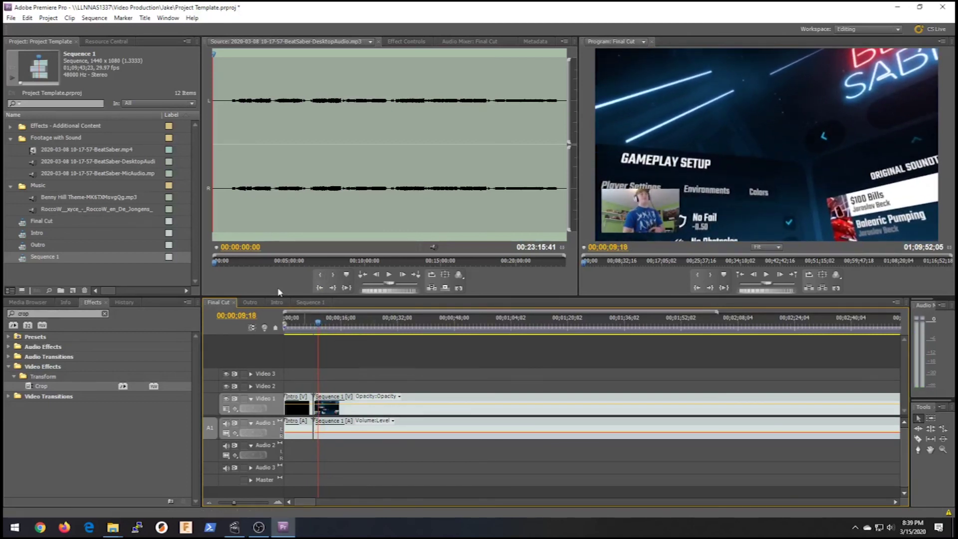
{"action": "key", "text": "Left"}
{"action": "key", "text": "Left"}
{"action": "key", "text": "Left"}
{"action": "key", "text": "Left"}
{"action": "key", "text": "Left"}
{"action": "key", "text": "Left"}
{"action": "key", "text": "Left"}
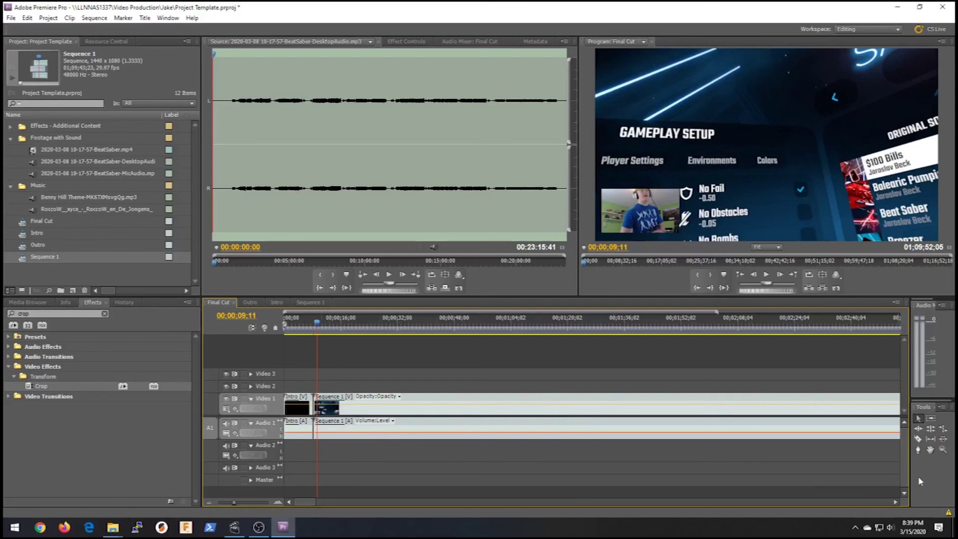
Split the Sequence 1 clip in Final Cut at the 00;00;09;11 playhead with the Razor tool
{"action": "left_click", "coordinate": [945, 449]}
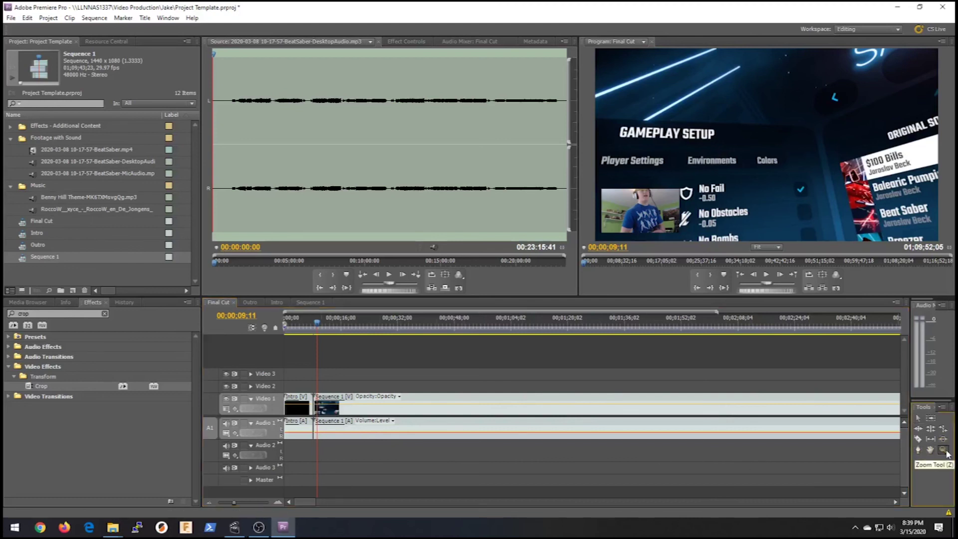
{"action": "left_click", "coordinate": [318, 406]}
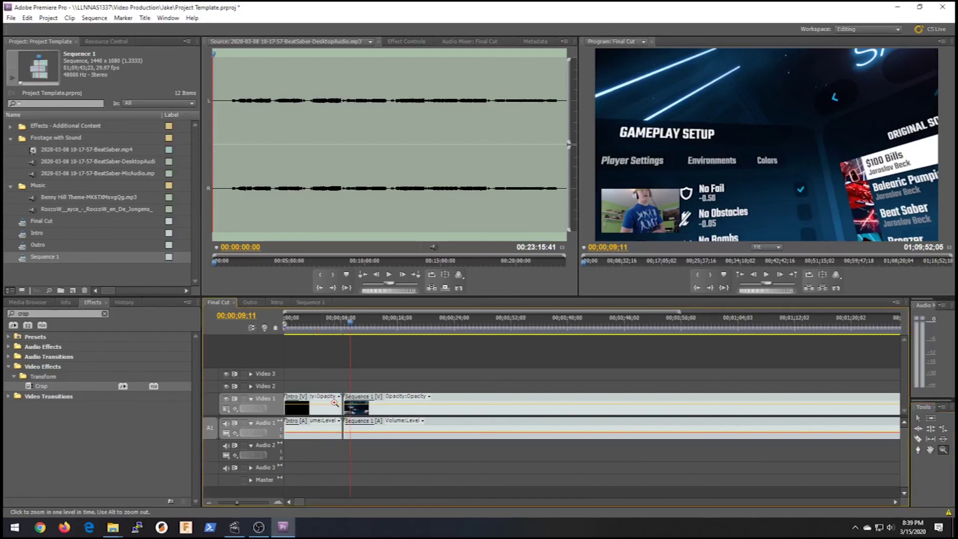
{"action": "left_click", "coordinate": [335, 403]}
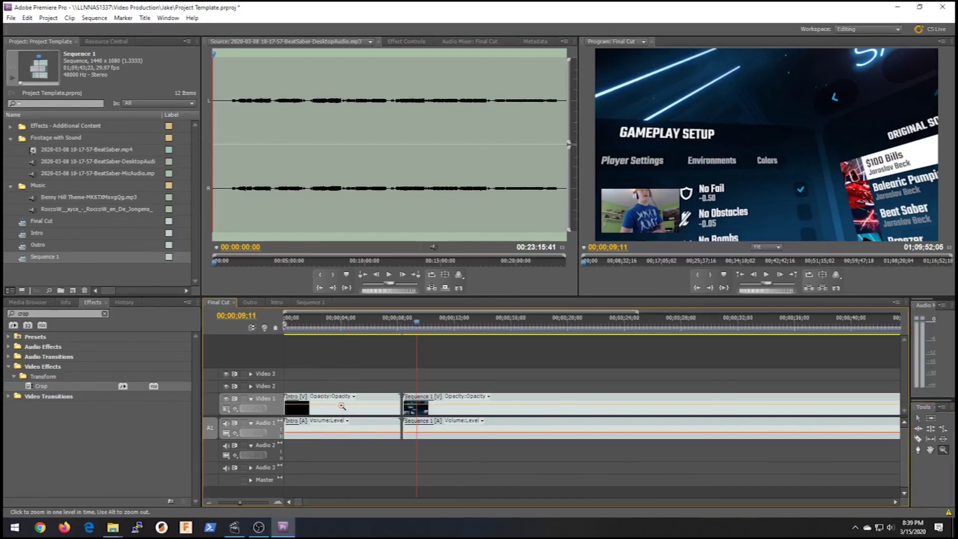
{"action": "left_click", "coordinate": [918, 439]}
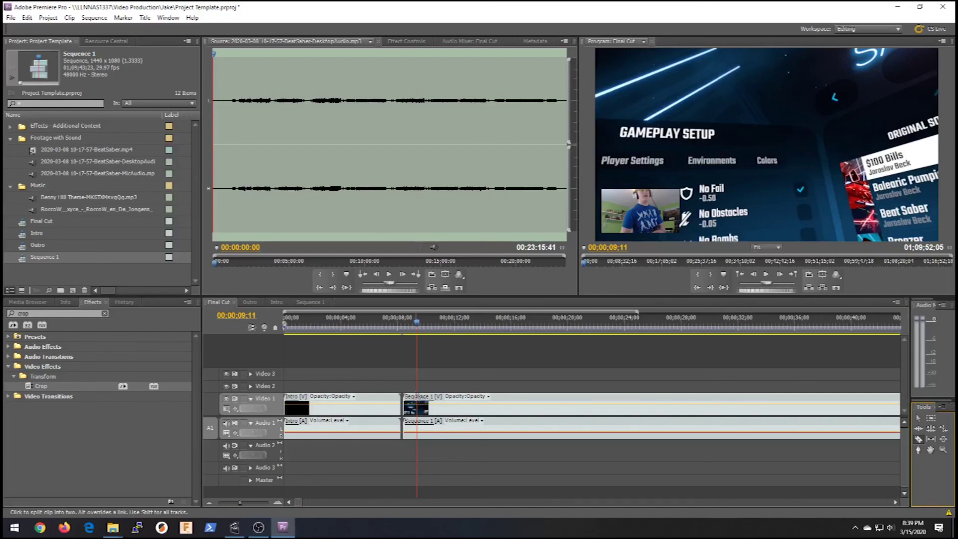
{"action": "left_click", "coordinate": [417, 400]}
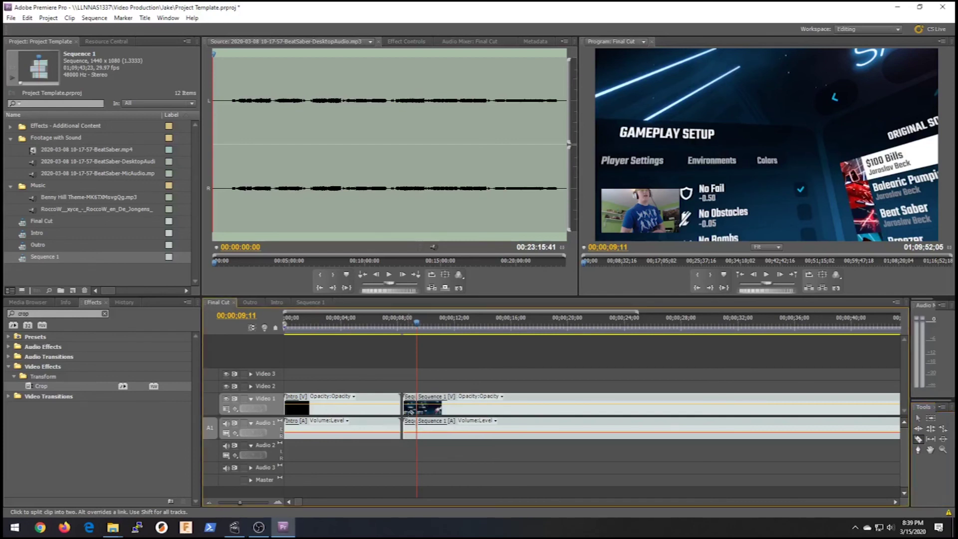
Ripple delete the short first piece of the split Sequence 1 clip
{"action": "left_click", "coordinate": [919, 418]}
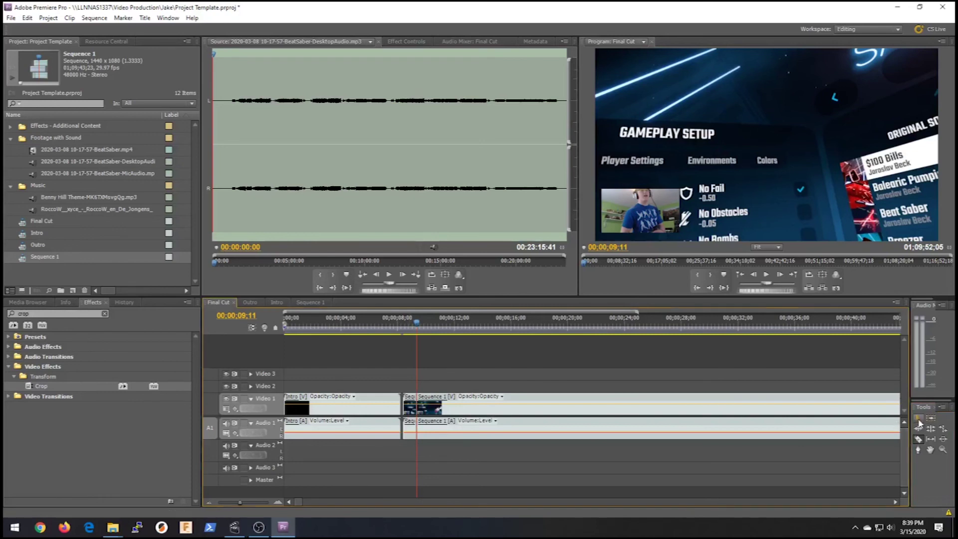
{"action": "left_click", "coordinate": [410, 403]}
{"action": "mouse_move", "coordinate": [410, 403]}
{"action": "left_mouse_down"}
{"action": "mouse_move", "coordinate": [439, 362]}
{"action": "mouse_move", "coordinate": [371, 403]}
{"action": "mouse_move", "coordinate": [414, 407]}
{"action": "left_mouse_up"}
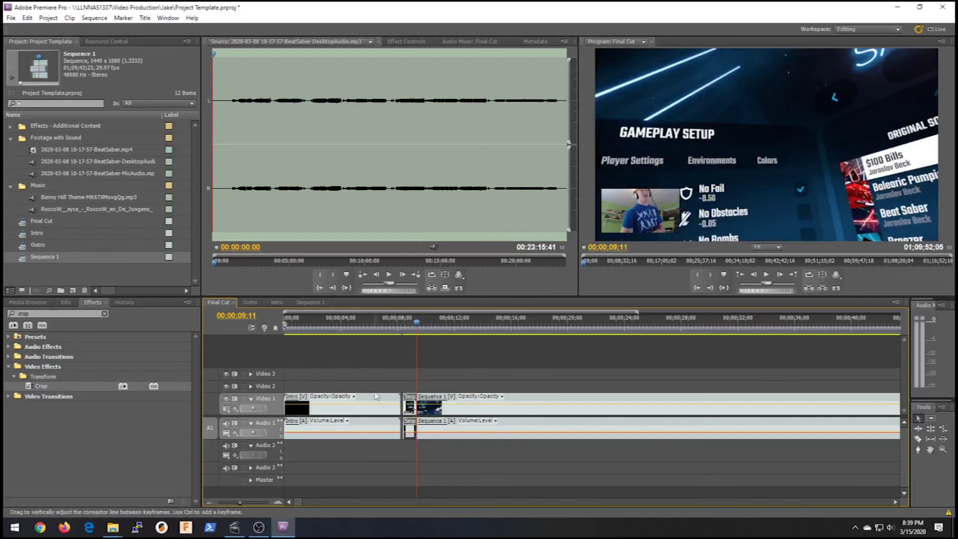
{"action": "right_click", "coordinate": [411, 403]}
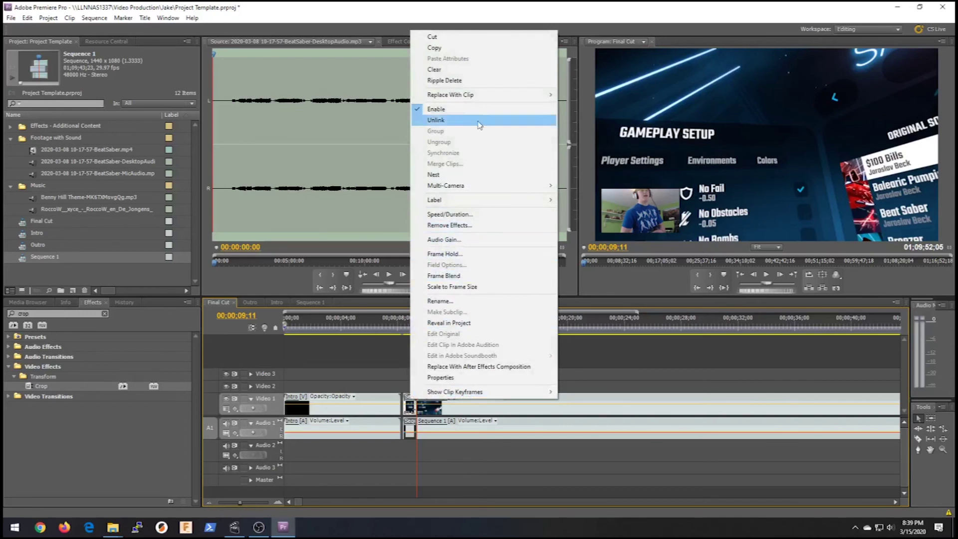
{"action": "left_click", "coordinate": [485, 82]}
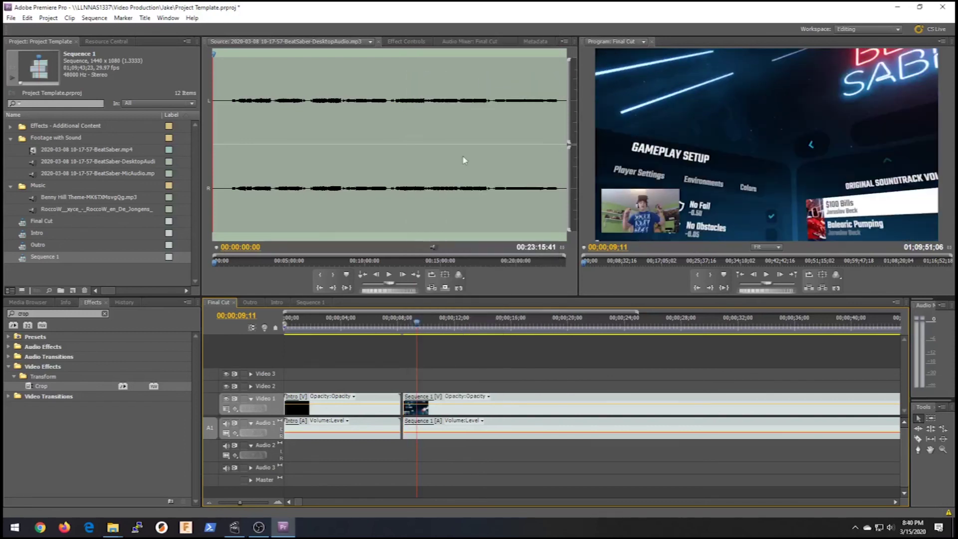
Try a plain delete of the short first piece of the split Sequence 1 clip, and undo it
{"action": "left_click", "coordinate": [408, 398]}
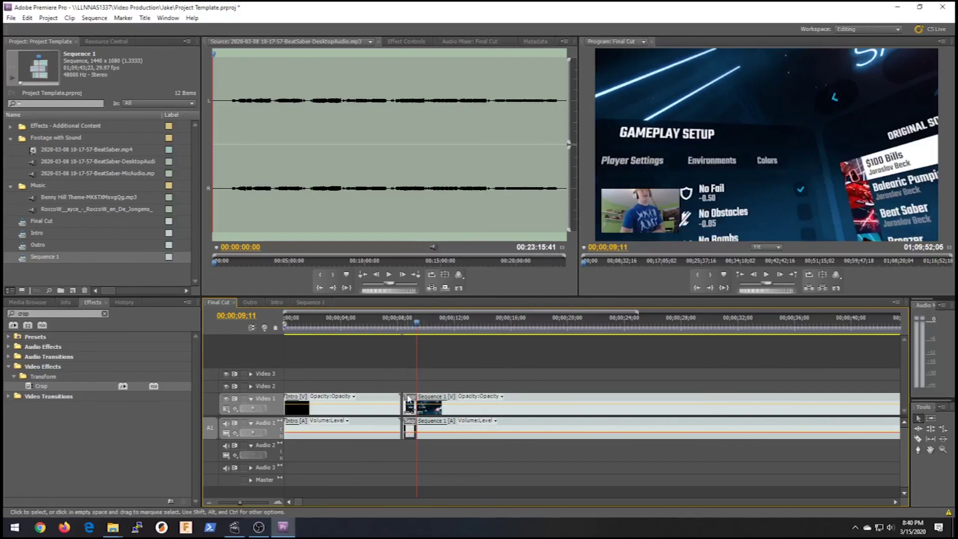
{"action": "key", "text": "Delete"}
{"action": "key", "text": "ctrl+z"}
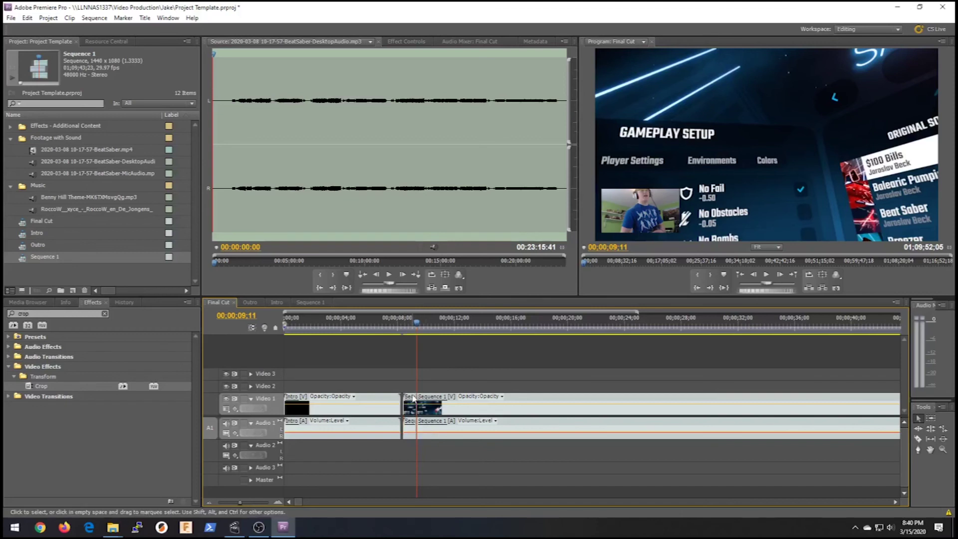
Ripple delete the short leading piece of Sequence 1 so the remaining clip follows the Intro directly
{"action": "right_click", "coordinate": [413, 398]}
{"action": "left_click", "coordinate": [464, 77]}
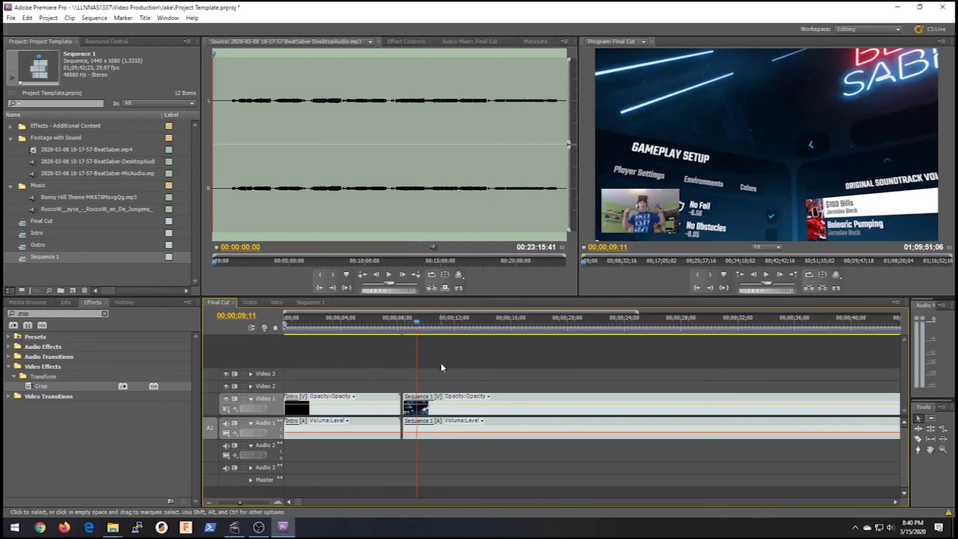
Step the Final Cut playhead back frame by frame to 00;00;08;11 to review the start of the trimmed Sequence 1 clip
{"action": "key", "text": "Left"}
{"action": "key", "text": "Left"}
{"action": "key", "text": "Left"}
{"action": "key", "text": "Left"}
{"action": "key", "text": "Left"}
{"action": "key", "text": "Left"}
{"action": "key", "text": "Left"}
{"action": "key", "text": "Left"}
{"action": "key", "text": "Left"}
{"action": "key", "text": "Left"}
{"action": "key", "text": "Left"}
{"action": "key", "text": "Left"}
{"action": "key", "text": "Left"}
{"action": "key", "text": "Left"}
{"action": "key", "text": "Left"}
{"action": "key", "text": "Left"}
{"action": "key", "text": "Left"}
{"action": "key", "text": "Left"}
{"action": "key", "text": "Left"}
{"action": "key", "text": "Left"}
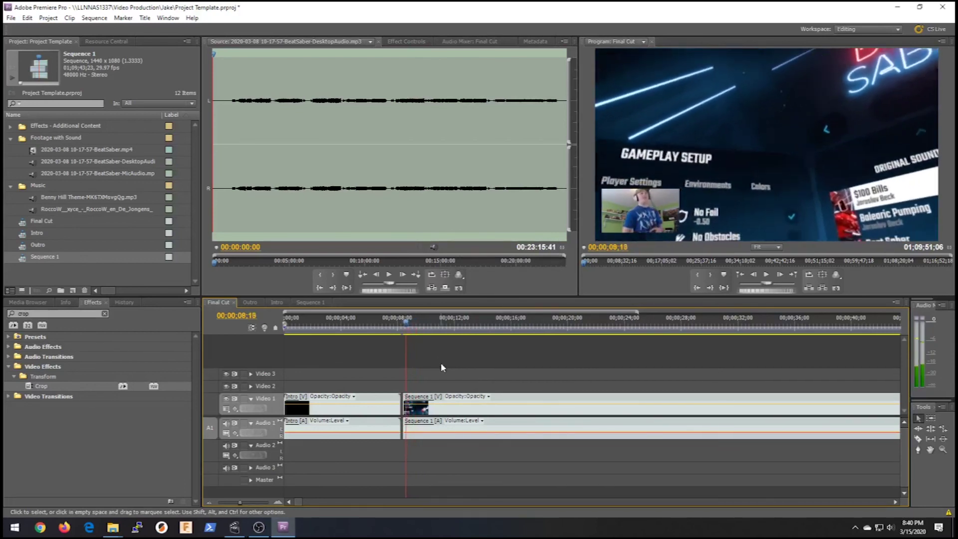
{"action": "key", "text": "Left"}
{"action": "key", "text": "Left"}
{"action": "key", "text": "Left"}
{"action": "key", "text": "Left"}
{"action": "key", "text": "Left"}
{"action": "key", "text": "Left"}
{"action": "key", "text": "Left"}
{"action": "key", "text": "Left"}
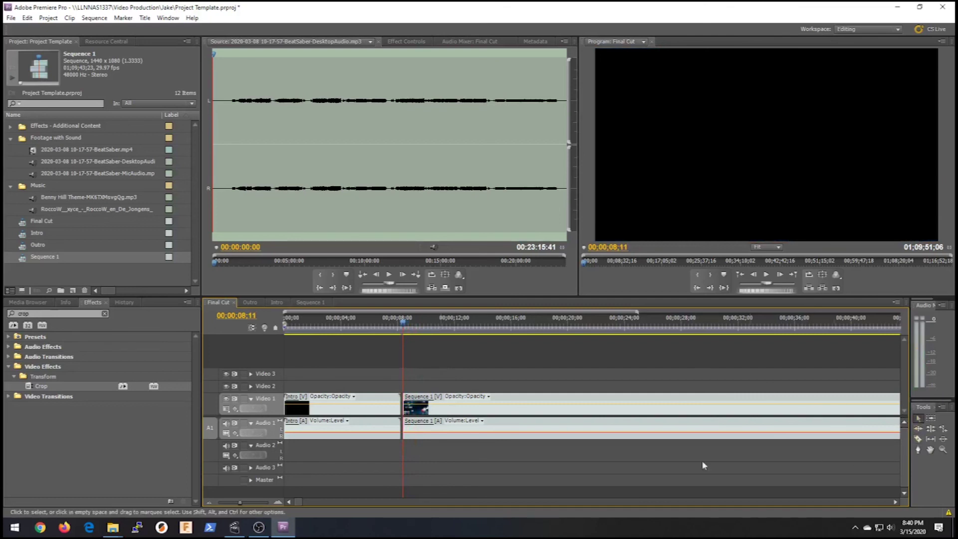
{"action": "left_click", "coordinate": [917, 439]}
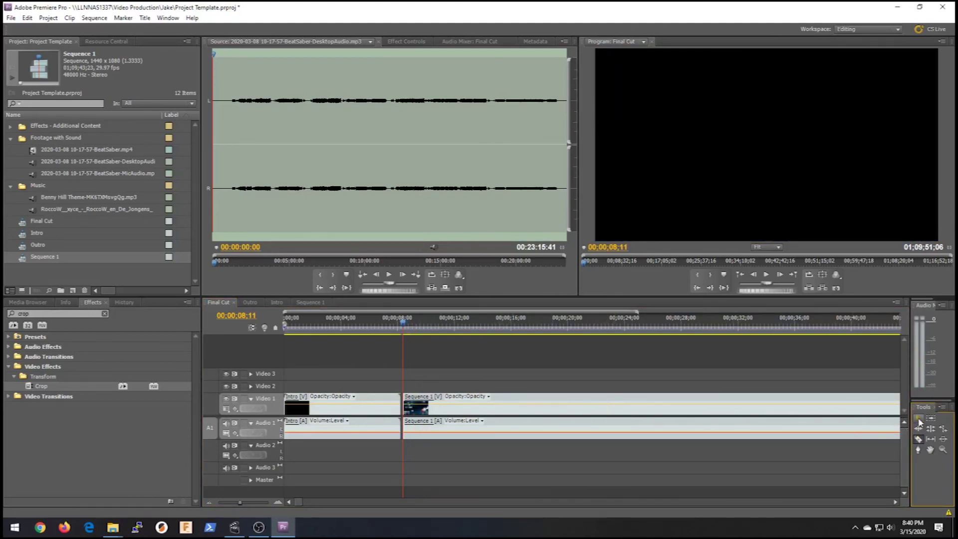
{"action": "left_click", "coordinate": [920, 421]}
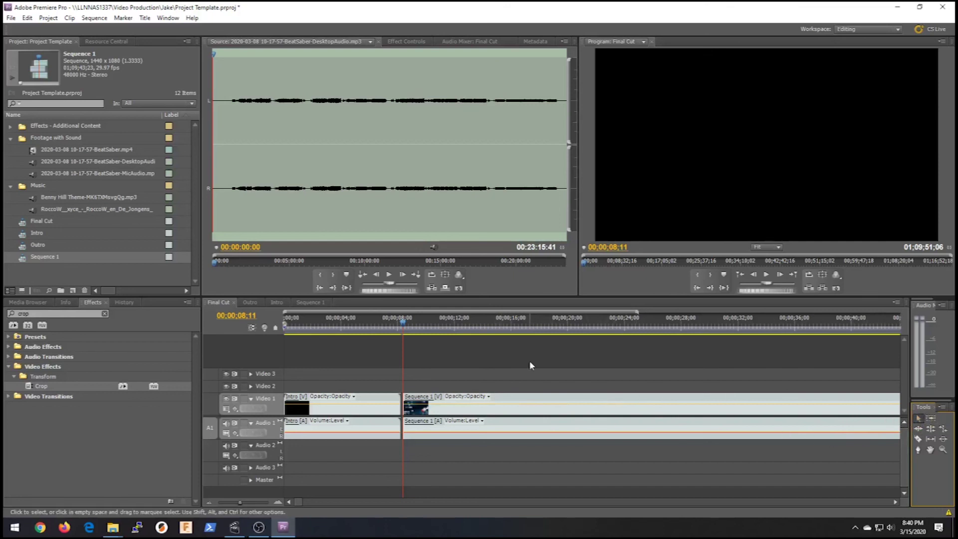
{"action": "key", "text": "c"}
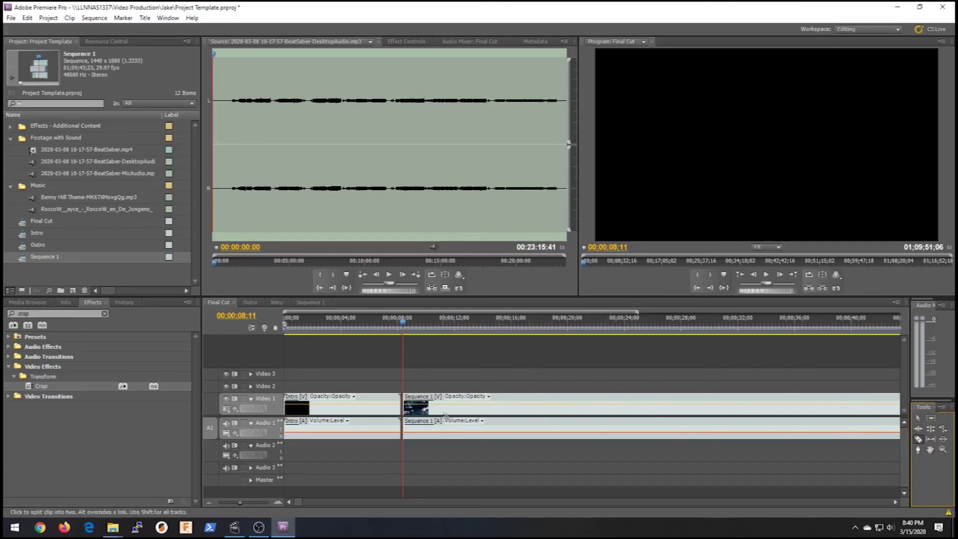
{"action": "key", "text": "v"}
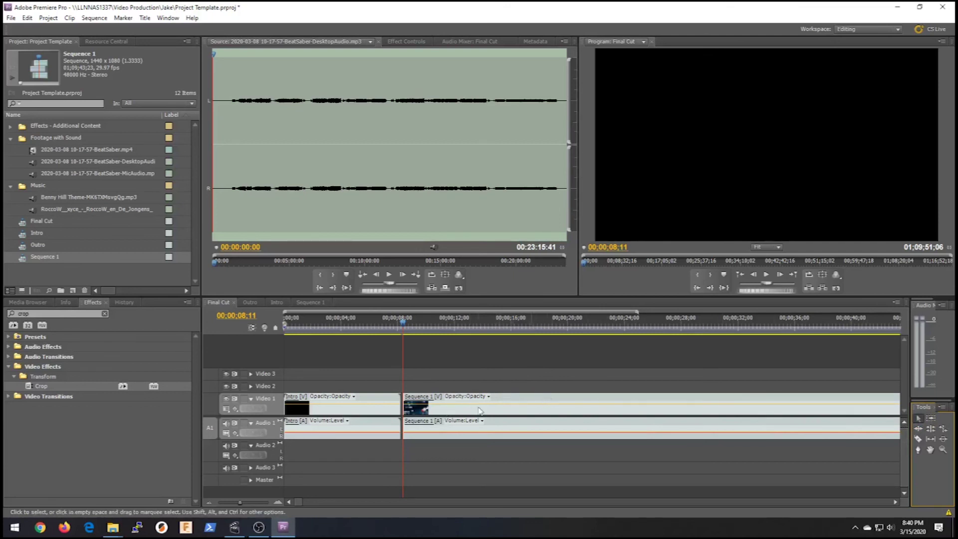
{"action": "left_click", "coordinate": [521, 399]}
{"action": "left_click", "coordinate": [479, 384]}
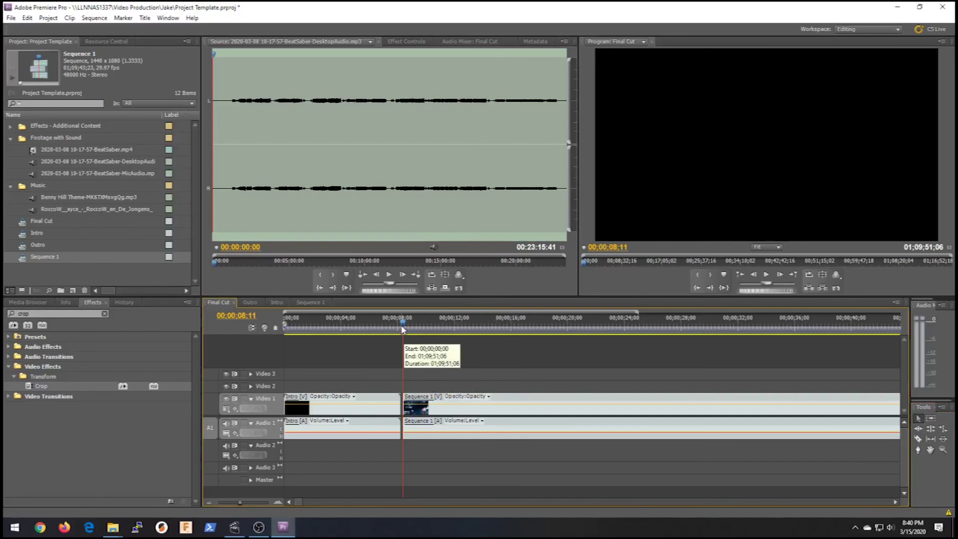
{"action": "key", "text": "space"}
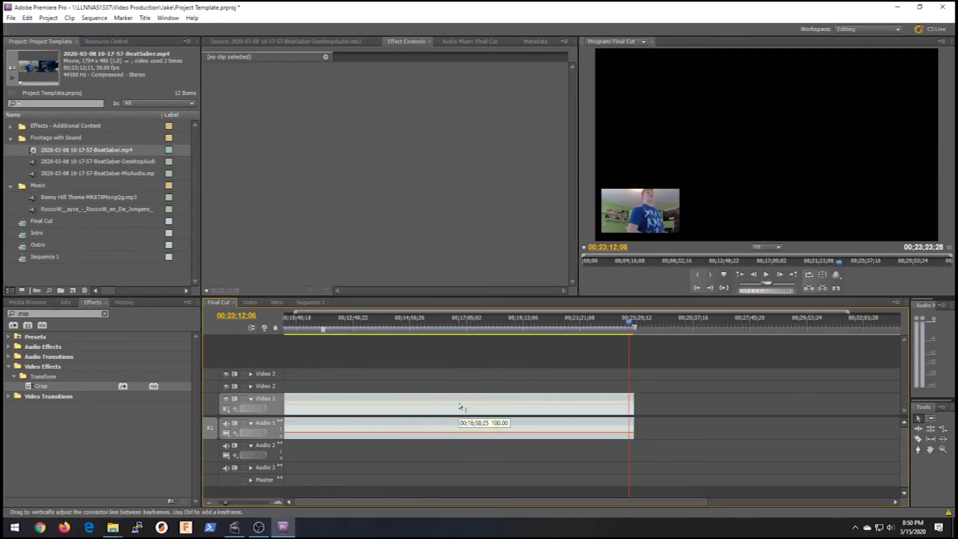
Open the Sequence 1 timeline and go to the end of its video and audio clips
{"action": "left_click", "coordinate": [302, 305]}
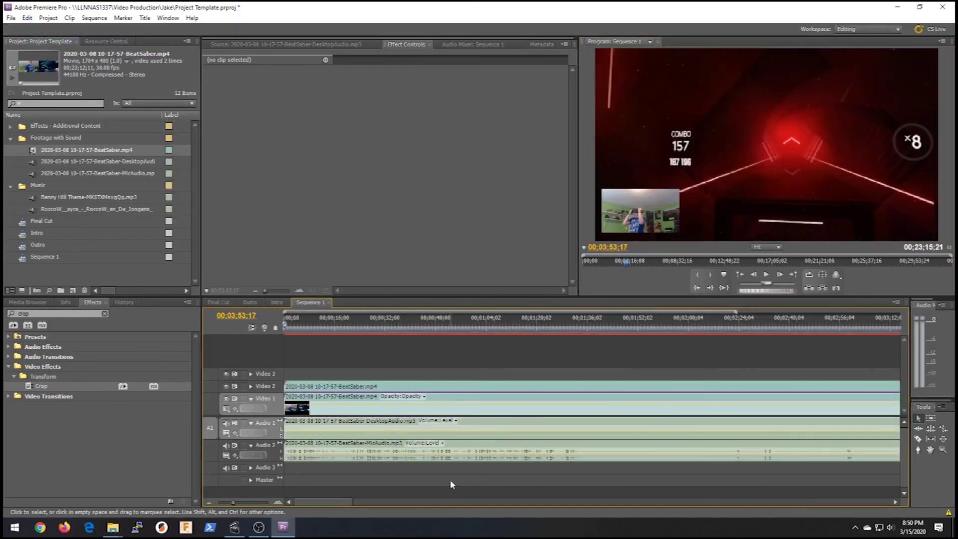
{"action": "left_click_drag", "start_coordinate": [323, 503], "coordinate": [710, 488]}
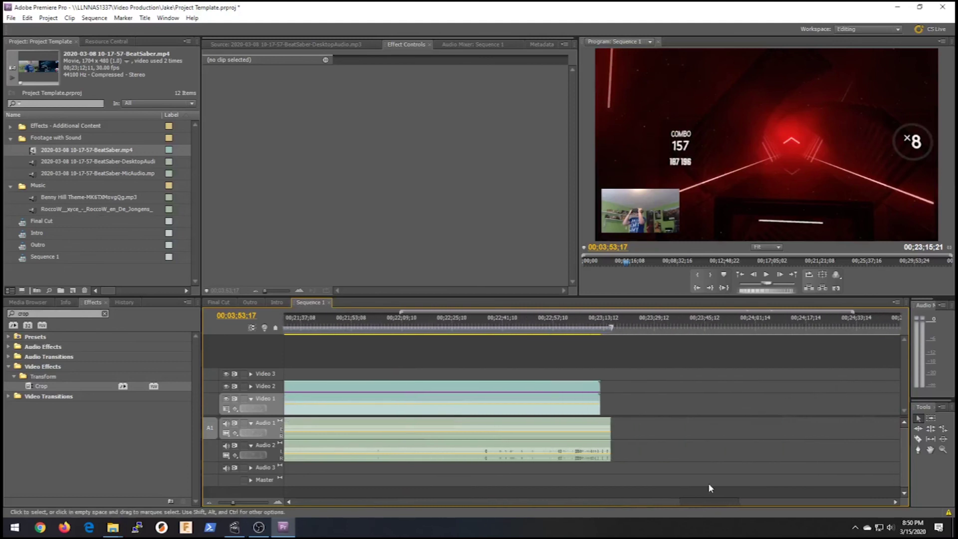
{"action": "left_click_drag", "start_coordinate": [692, 506], "coordinate": [255, 493]}
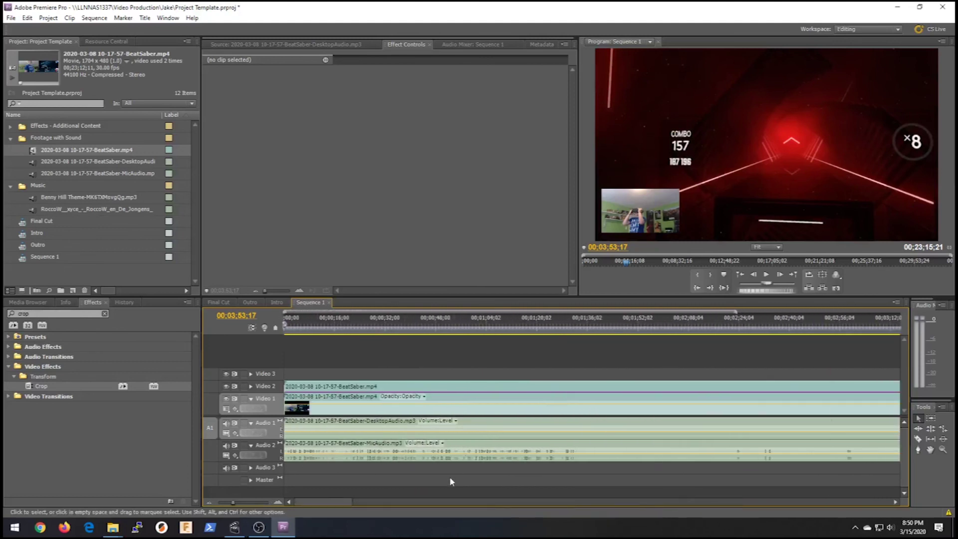
{"action": "left_click_drag", "start_coordinate": [341, 502], "coordinate": [722, 461]}
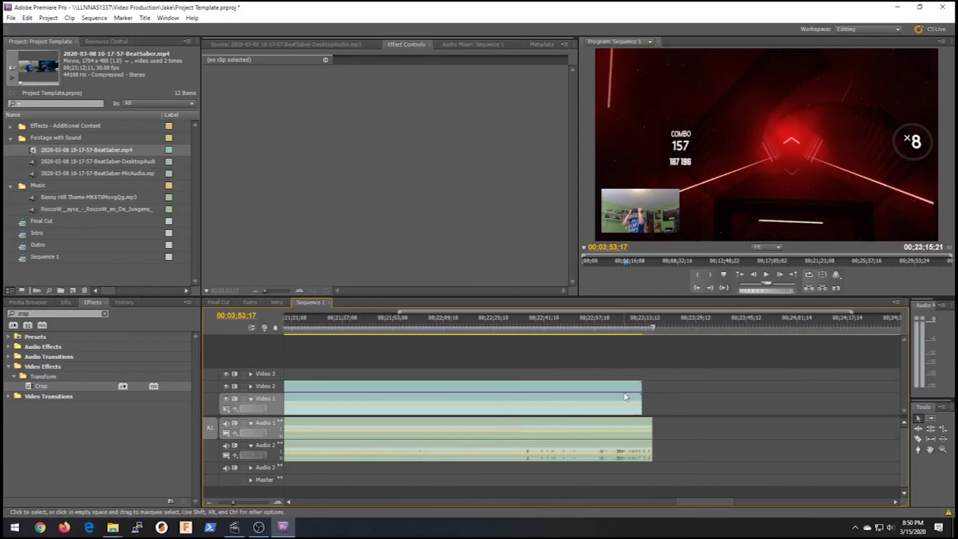
Scrub and play Sequence 1 around 00;22;50;00 to find where the gameplay picture ends
{"action": "left_click_drag", "start_coordinate": [608, 327], "coordinate": [575, 333]}
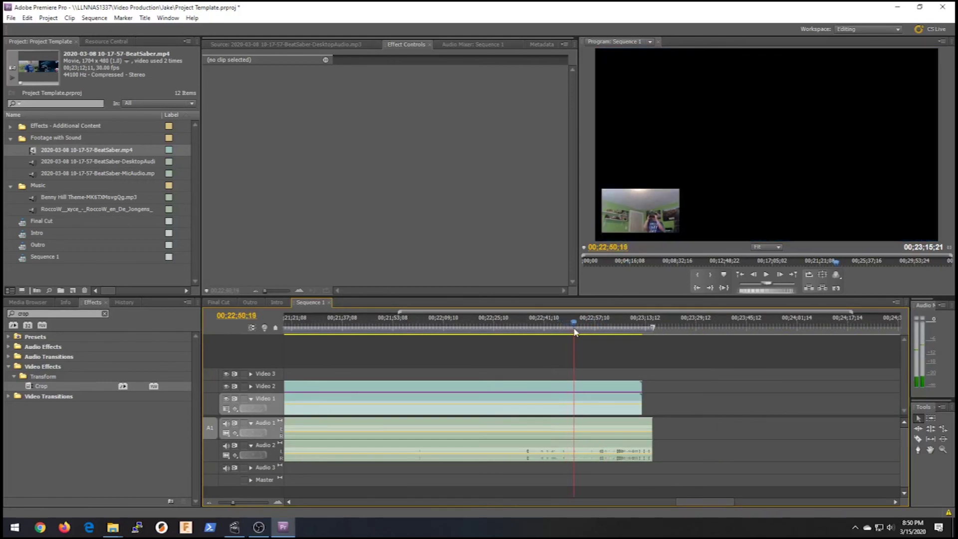
{"action": "left_click_drag", "start_coordinate": [575, 333], "coordinate": [572, 333]}
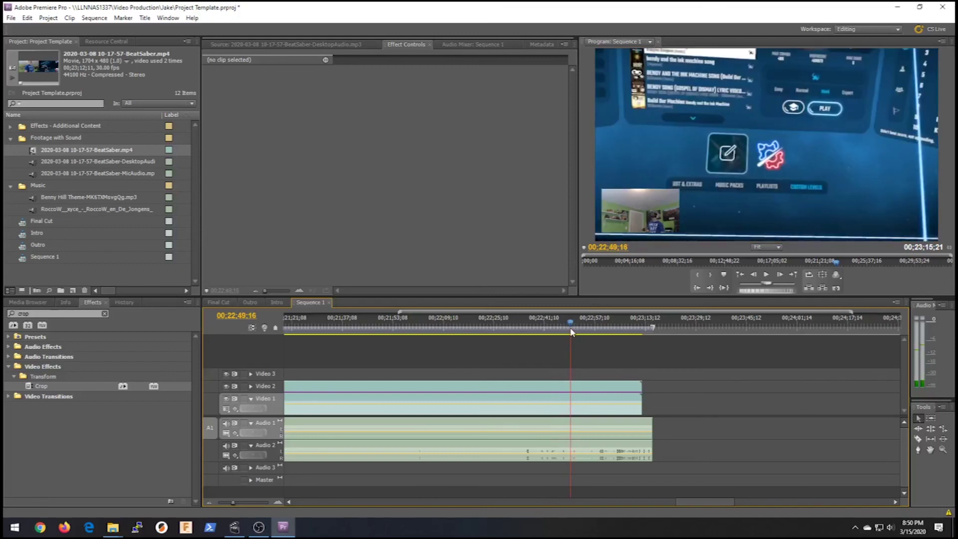
{"action": "key", "text": "space"}
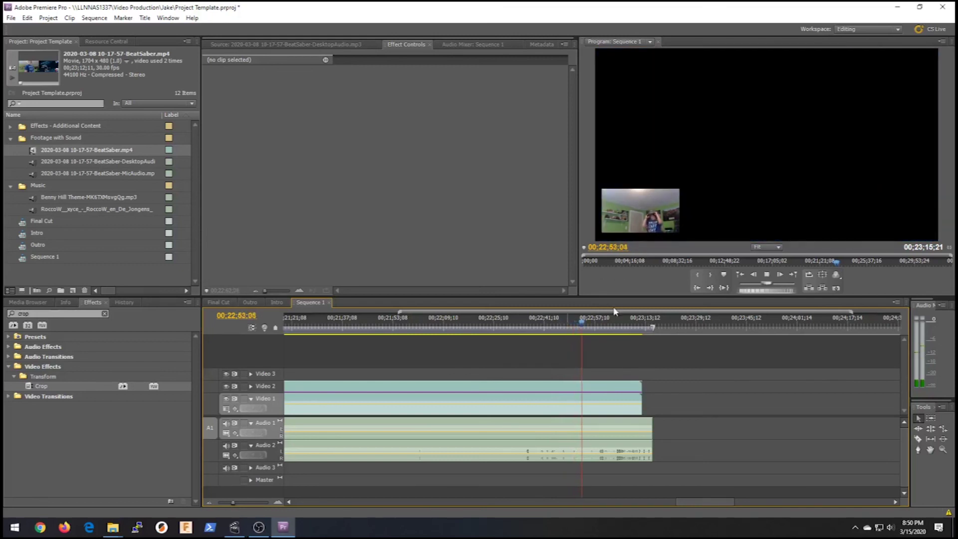
{"action": "key", "text": "space"}
{"action": "key", "text": "Left"}
{"action": "left_click_drag", "start_coordinate": [587, 327], "coordinate": [571, 311]}
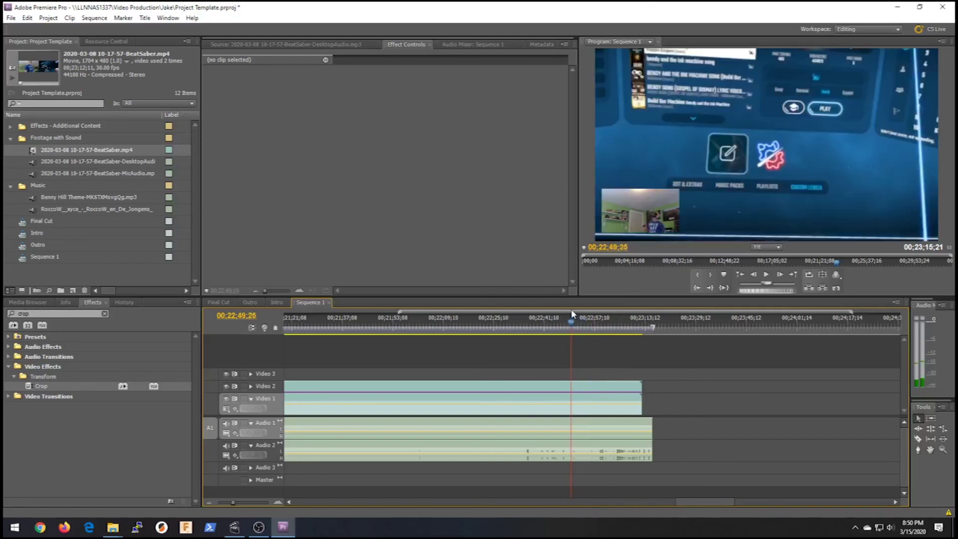
Step frame by frame to the end of the gameplay picture and park the Sequence 1 playhead at 00;22;50;12
{"action": "key", "text": "Right"}
{"action": "key", "text": "Right"}
{"action": "key", "text": "Right"}
{"action": "key", "text": "Right"}
{"action": "key", "text": "Right"}
{"action": "key", "text": "Right"}
{"action": "key", "text": "Right"}
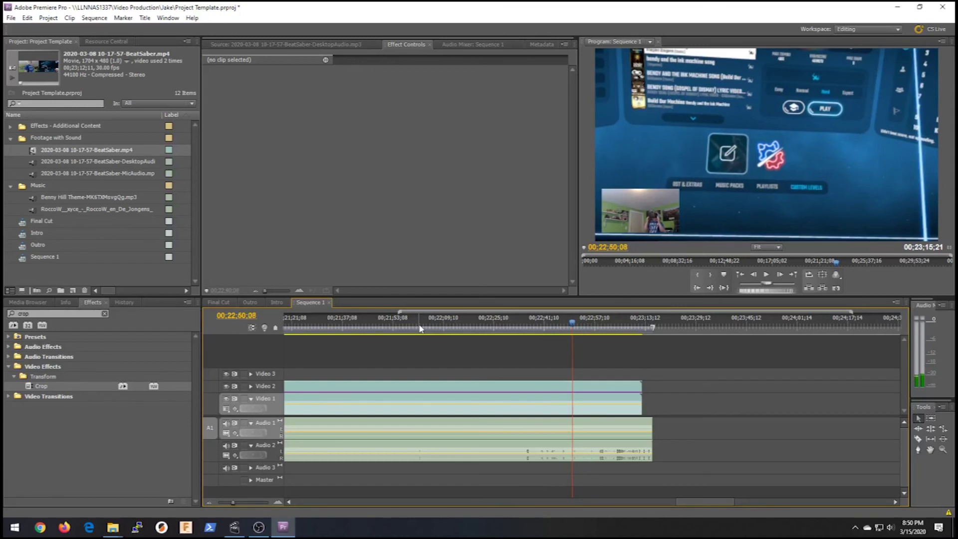
{"action": "key", "text": "Right"}
{"action": "key", "text": "Right"}
{"action": "key", "text": "Right"}
{"action": "key", "text": "Right"}
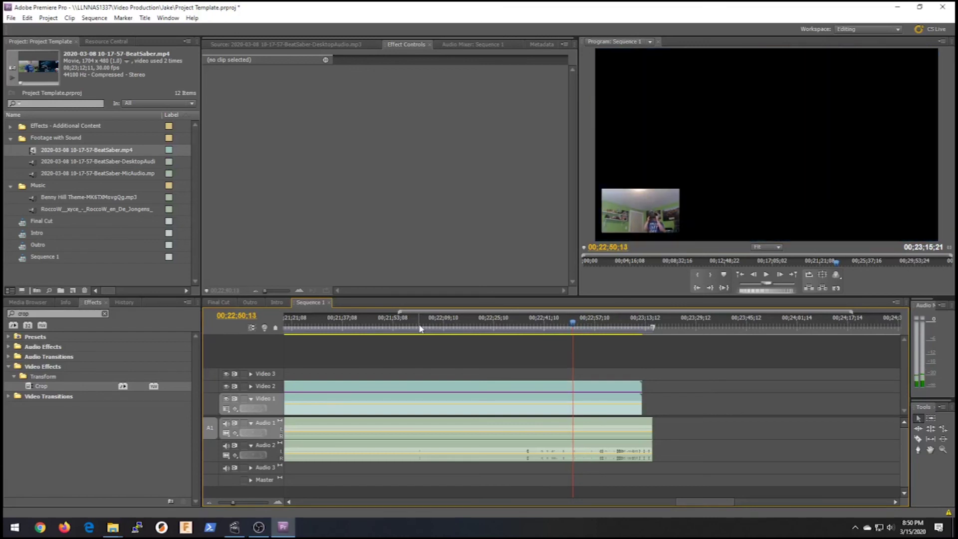
{"action": "key", "text": "Left"}
{"action": "key", "text": "Left"}
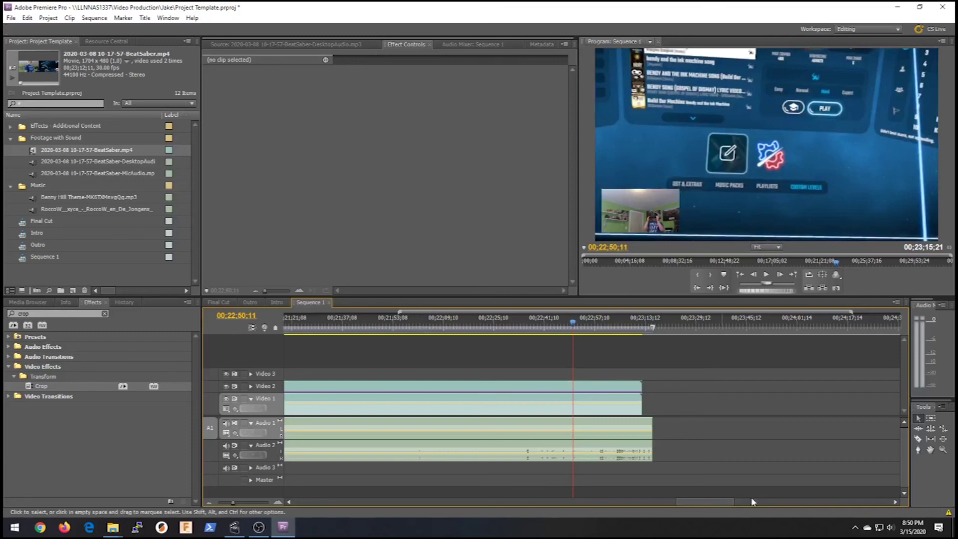
{"action": "key", "text": "Right"}
{"action": "key", "text": "Left"}
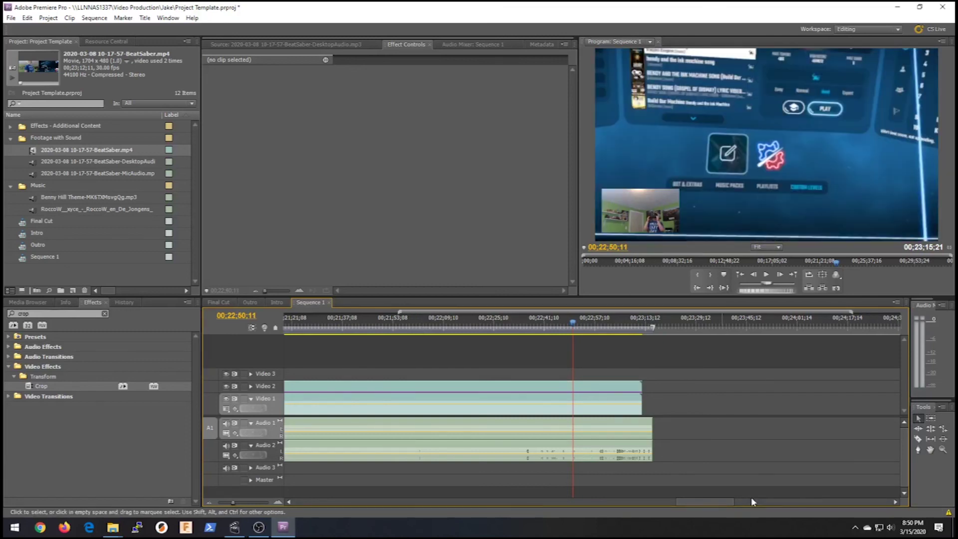
{"action": "key", "text": "Right"}
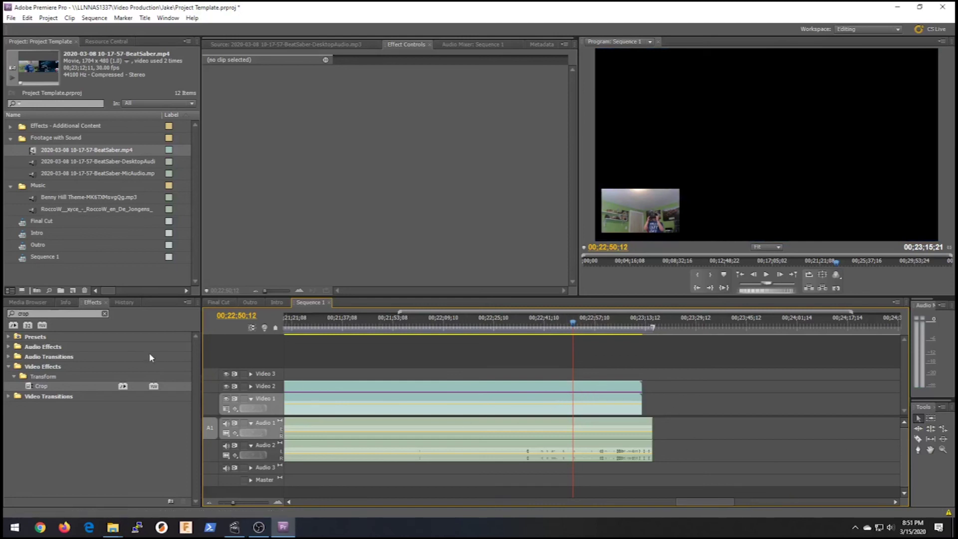
Split the webcam clip on Video 2 at 00;22;50;12 with the Razor tool and select the piece after the cut
{"action": "left_click", "coordinate": [602, 387]}
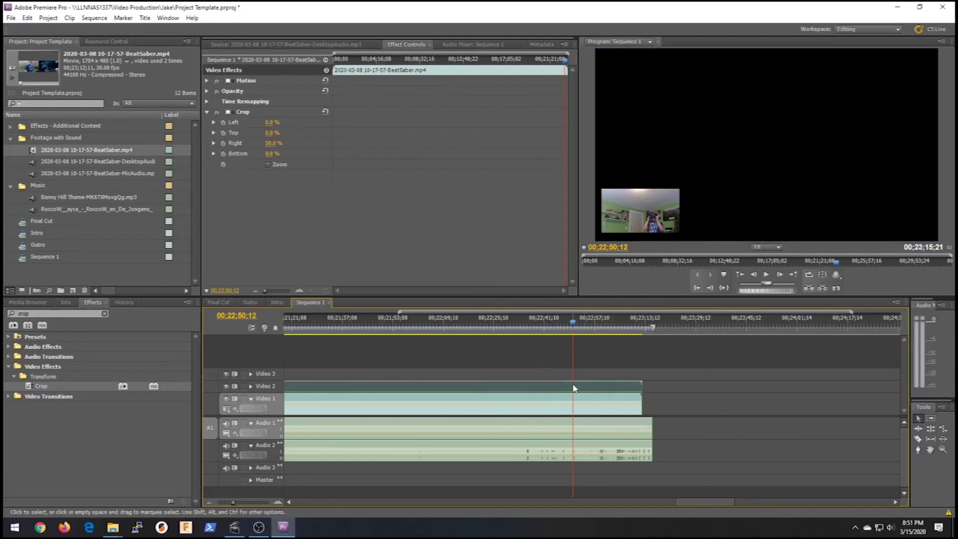
{"action": "key", "text": "c"}
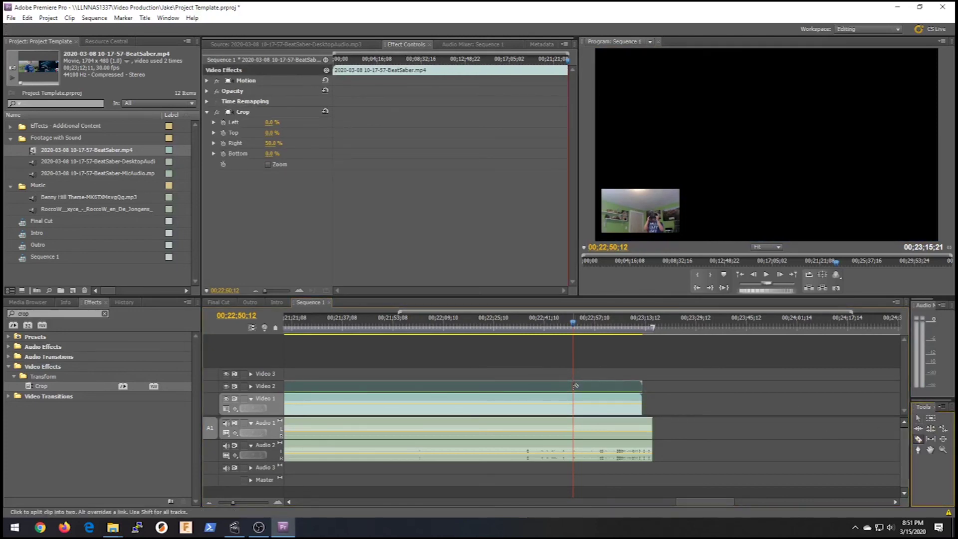
{"action": "left_click", "coordinate": [574, 386]}
{"action": "key", "text": "v"}
{"action": "left_click", "coordinate": [584, 387]}
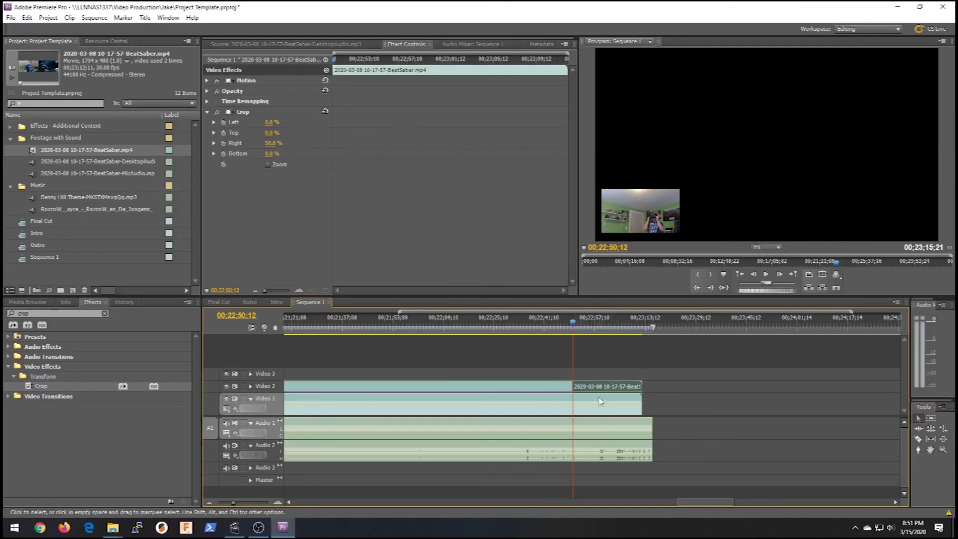
Try to enlarge the webcam picture to fill the frame from the cut, and play across the cut
{"action": "left_click", "coordinate": [647, 224]}
{"action": "left_click_drag", "start_coordinate": [647, 224], "coordinate": [905, 186]}
{"action": "key", "text": "space"}
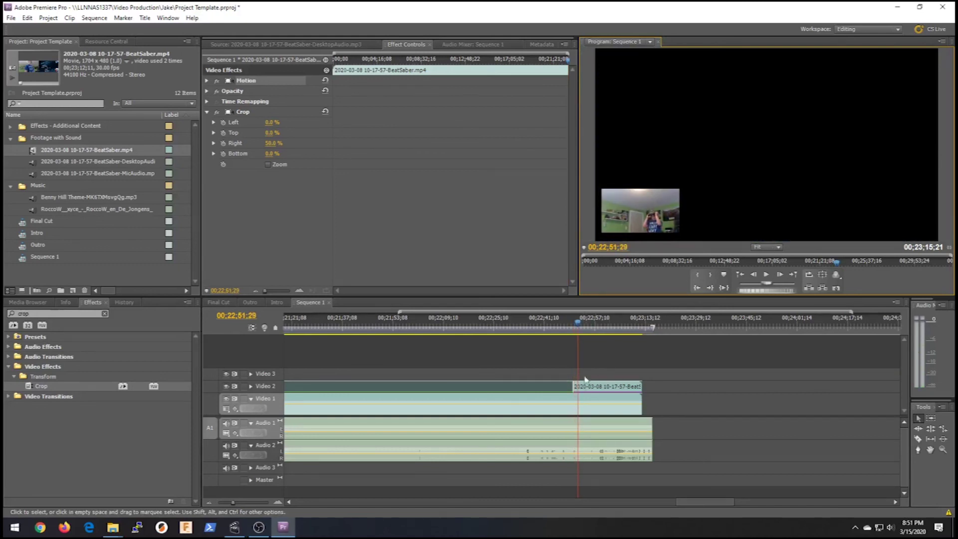
Select the Video 2 piece after the cut and step through the frames just before it to check the webcam framing
{"action": "left_click", "coordinate": [588, 389]}
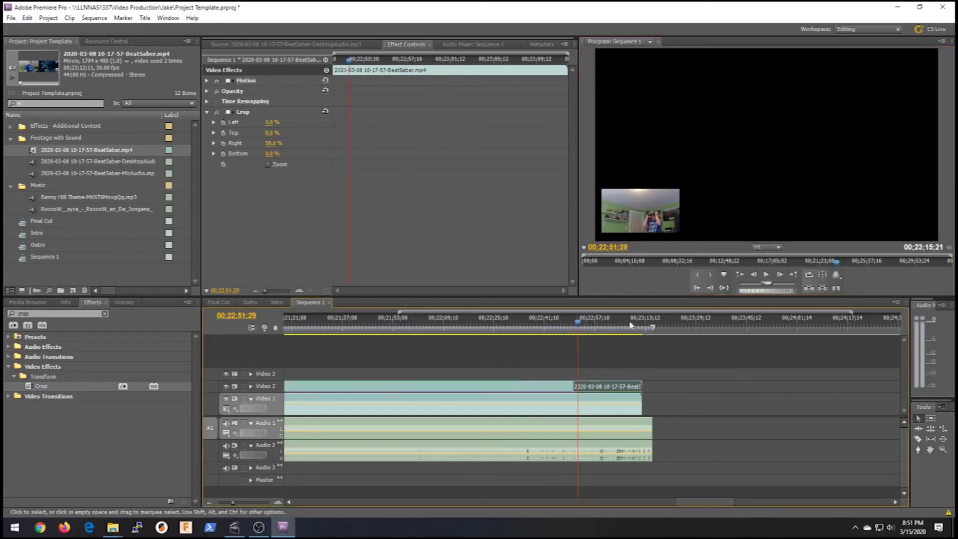
{"action": "left_click", "coordinate": [679, 197]}
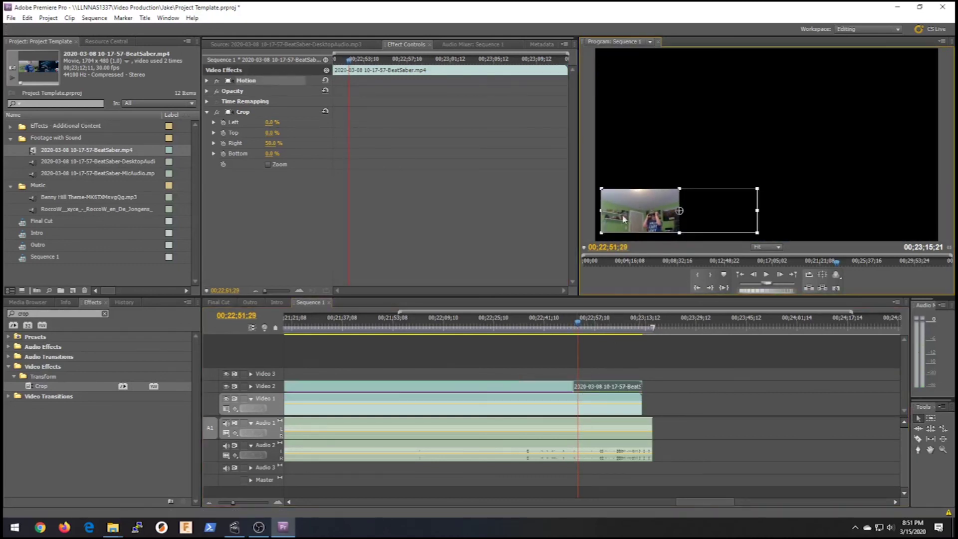
{"action": "left_click", "coordinate": [577, 328]}
{"action": "key", "text": "Left"}
{"action": "key", "text": "Left"}
{"action": "key", "text": "Left"}
{"action": "key", "text": "Left"}
{"action": "key", "text": "Left"}
{"action": "key", "text": "Left"}
{"action": "key", "text": "Left"}
{"action": "key", "text": "Left"}
{"action": "key", "text": "Left"}
{"action": "key", "text": "Left"}
{"action": "key", "text": "Left"}
{"action": "key", "text": "Left"}
{"action": "key", "text": "Left"}
{"action": "key", "text": "Left"}
{"action": "key", "text": "Left"}
{"action": "key", "text": "Left"}
{"action": "key", "text": "Left"}
{"action": "key", "text": "Left"}
{"action": "key", "text": "Left"}
{"action": "key", "text": "Left"}
{"action": "key", "text": "Right"}
{"action": "key", "text": "Right"}
{"action": "key", "text": "Right"}
{"action": "key", "text": "Right"}
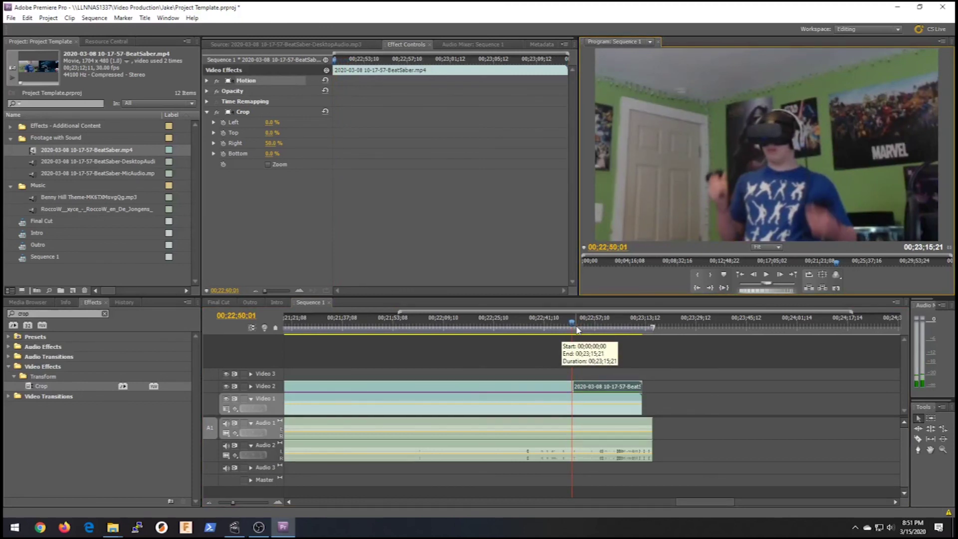
{"action": "key", "text": "Right"}
{"action": "key", "text": "Right"}
{"action": "key", "text": "Right"}
{"action": "key", "text": "Right"}
{"action": "key", "text": "Right"}
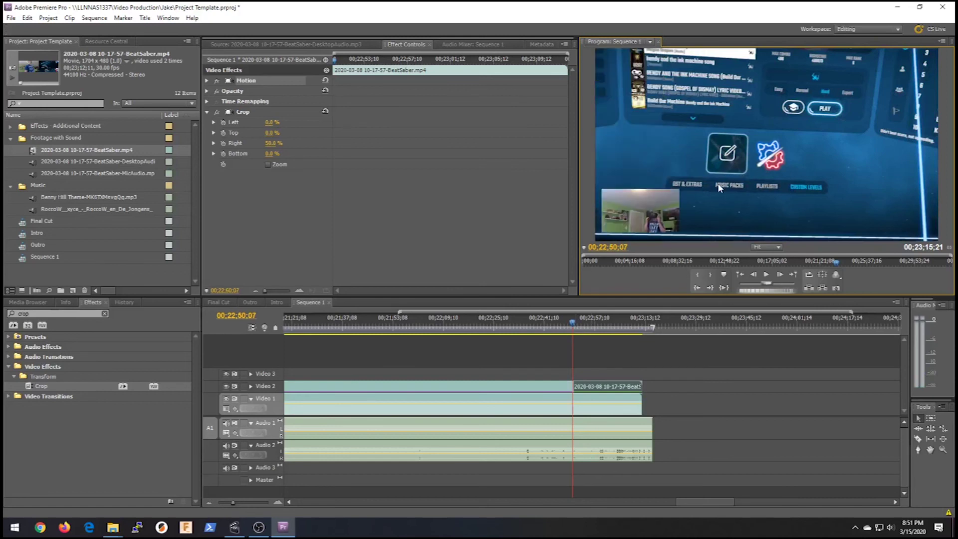
Try to enlarge the webcam picture after the cut to fill the frame at 00;22;50;14, and play it
{"action": "left_click", "coordinate": [574, 323]}
{"action": "left_click_drag", "start_coordinate": [574, 323], "coordinate": [573, 320]}
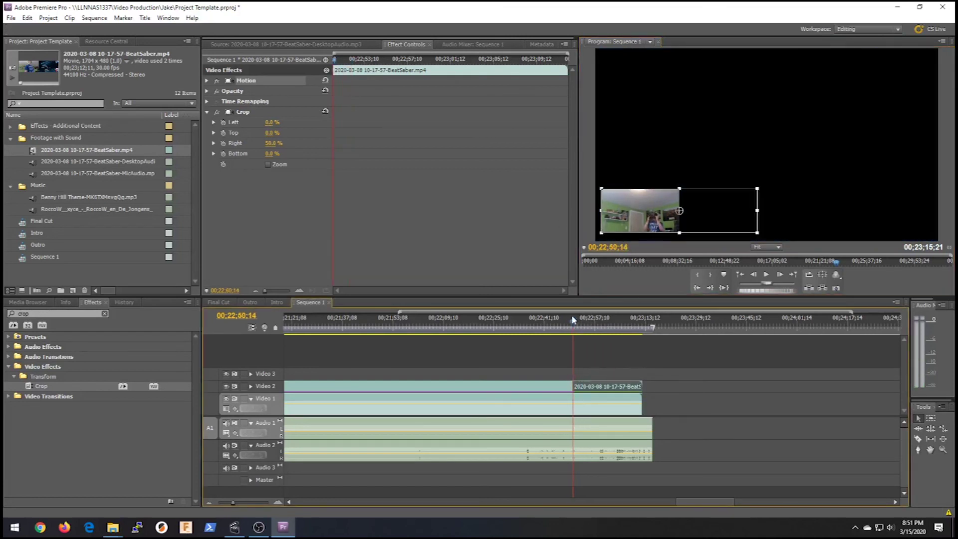
{"action": "left_click", "coordinate": [629, 217]}
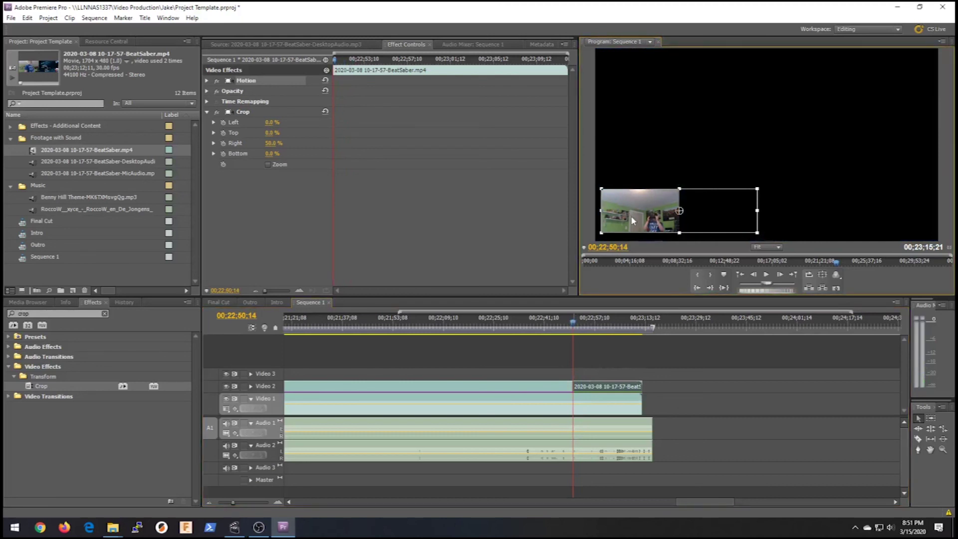
{"action": "left_click_drag", "start_coordinate": [622, 208], "coordinate": [615, 71]}
{"action": "left_click_drag", "start_coordinate": [674, 89], "coordinate": [759, 171]}
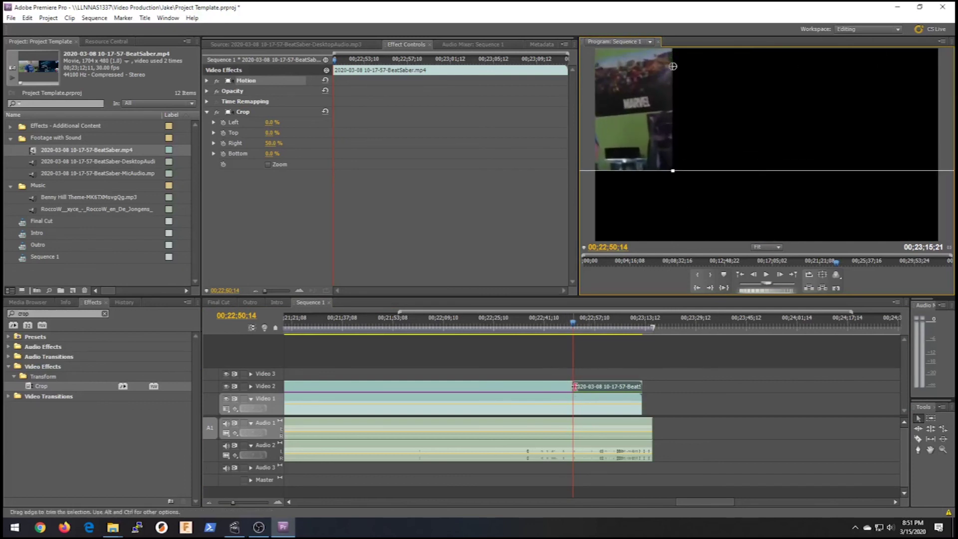
{"action": "left_click_drag", "start_coordinate": [673, 171], "coordinate": [901, 205]}
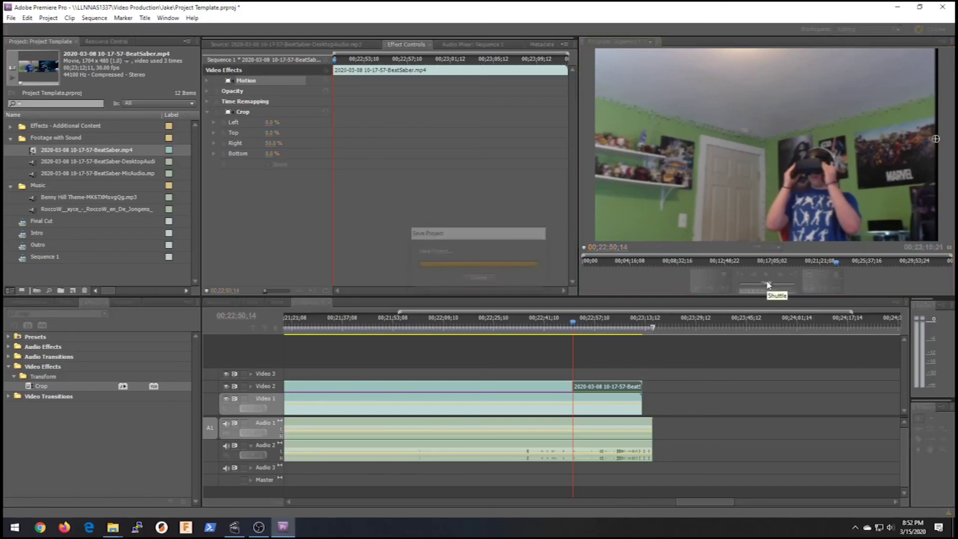
{"action": "key", "text": "Left"}
{"action": "left_click_drag", "start_coordinate": [768, 285], "coordinate": [767, 285]}
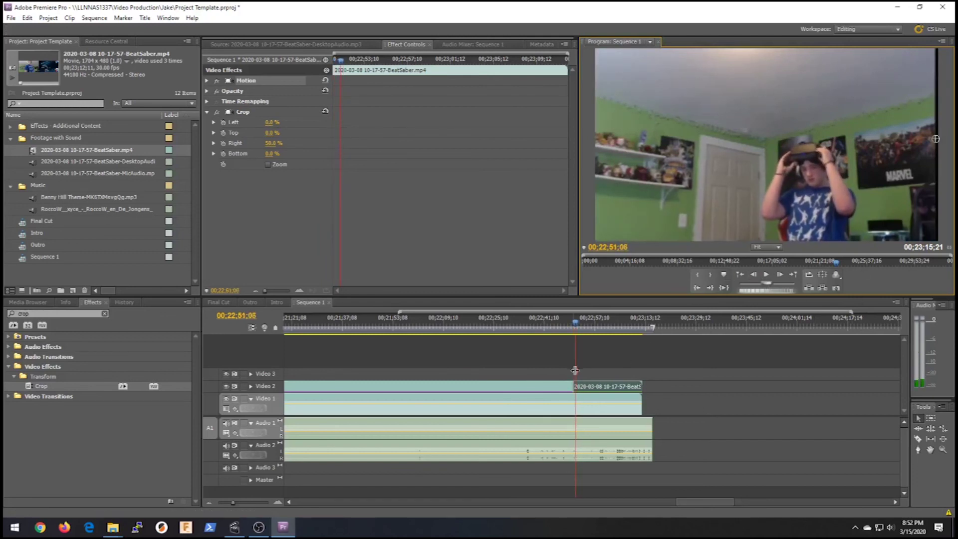
Undo the webcam enlargement and the split of the Video 2 clip
{"action": "left_click", "coordinate": [944, 449]}
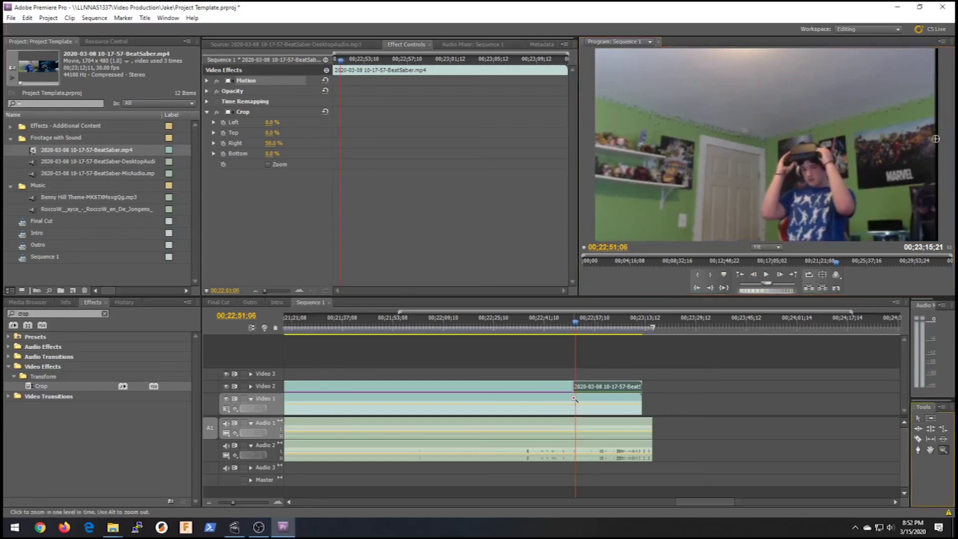
{"action": "left_click", "coordinate": [574, 392]}
{"action": "left_click", "coordinate": [615, 389]}
{"action": "left_click", "coordinate": [588, 385]}
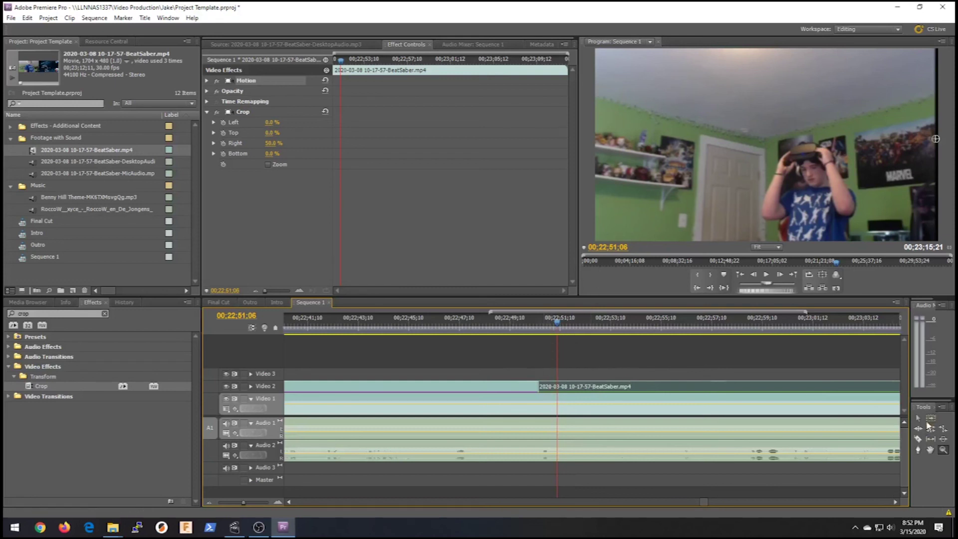
{"action": "left_click", "coordinate": [919, 419]}
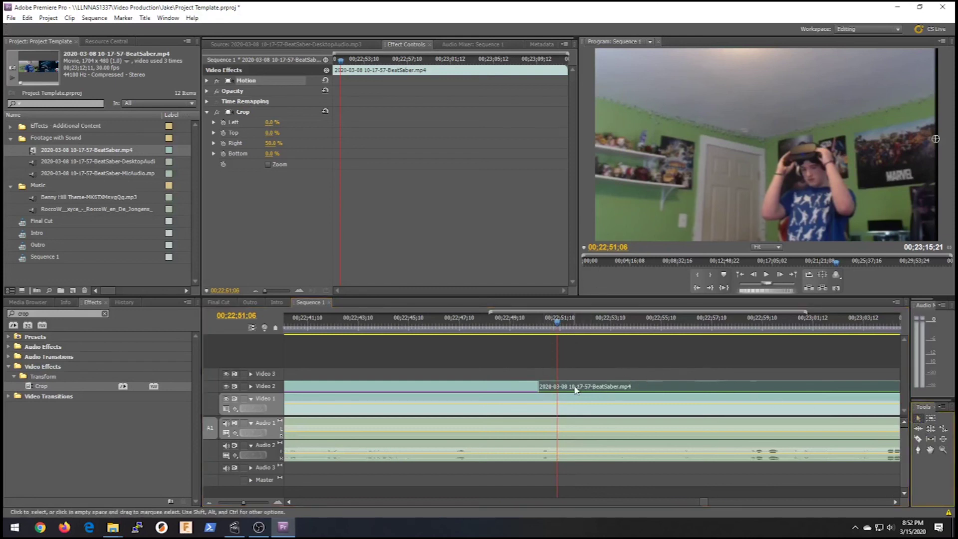
{"action": "key", "text": "ctrl+z"}
{"action": "key", "text": "ctrl+z"}
{"action": "key", "text": "ctrl+z"}
{"action": "key", "text": "ctrl+z"}
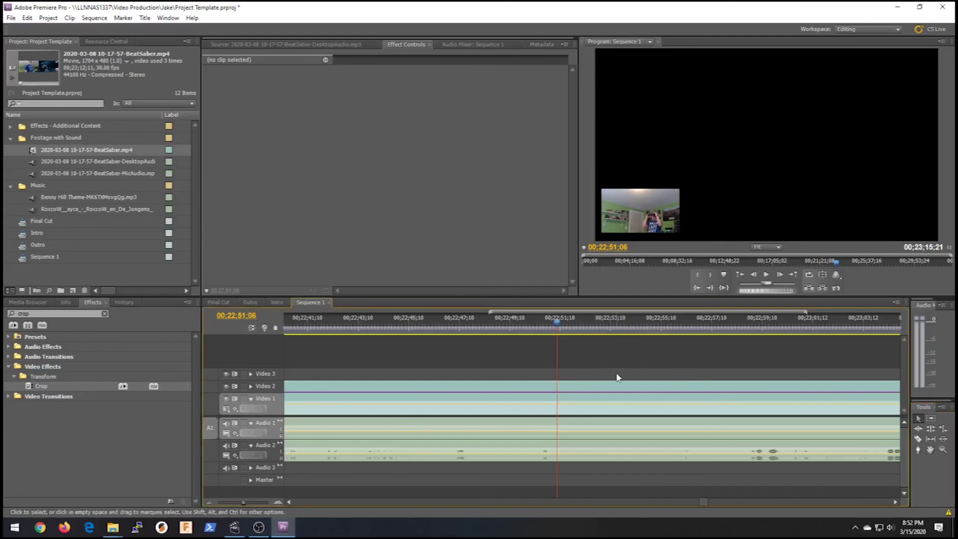
Step frame by frame to the last gameplay frame and park the Sequence 1 playhead at 00;22;50;11
{"action": "key", "text": "Left"}
{"action": "key", "text": "Left"}
{"action": "key", "text": "Left"}
{"action": "key", "text": "Left"}
{"action": "key", "text": "Left"}
{"action": "key", "text": "Left"}
{"action": "key", "text": "Left"}
{"action": "key", "text": "Left"}
{"action": "key", "text": "Left"}
{"action": "key", "text": "Left"}
{"action": "key", "text": "Left"}
{"action": "key", "text": "Left"}
{"action": "key", "text": "Left"}
{"action": "key", "text": "Left"}
{"action": "key", "text": "Left"}
{"action": "key", "text": "Left"}
{"action": "key", "text": "Left"}
{"action": "key", "text": "Left"}
{"action": "key", "text": "Left"}
{"action": "key", "text": "Left"}
{"action": "key", "text": "Left"}
{"action": "key", "text": "Left"}
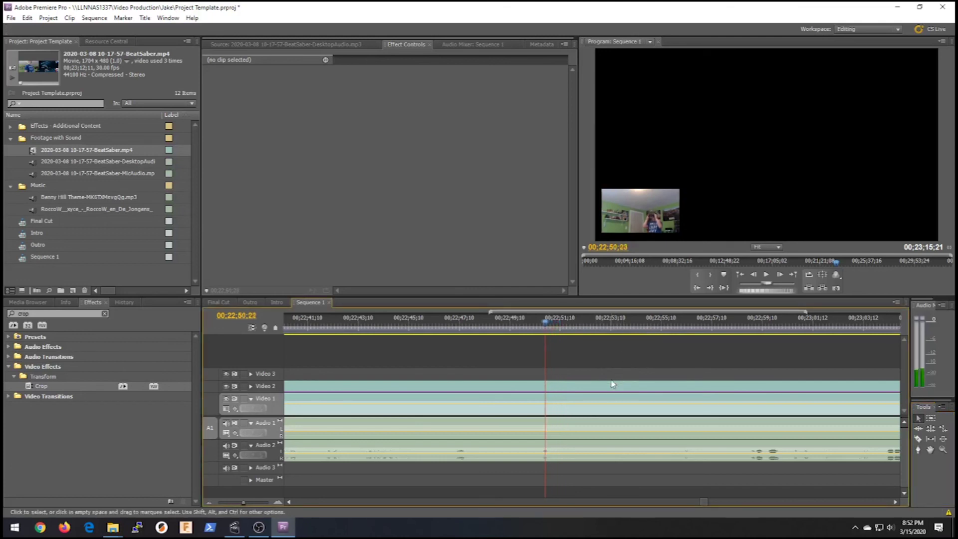
{"action": "key", "text": "Right"}
{"action": "key", "text": "Right"}
{"action": "key", "text": "Right"}
{"action": "key", "text": "Right"}
{"action": "key", "text": "Right"}
{"action": "key", "text": "Right"}
{"action": "key", "text": "Right"}
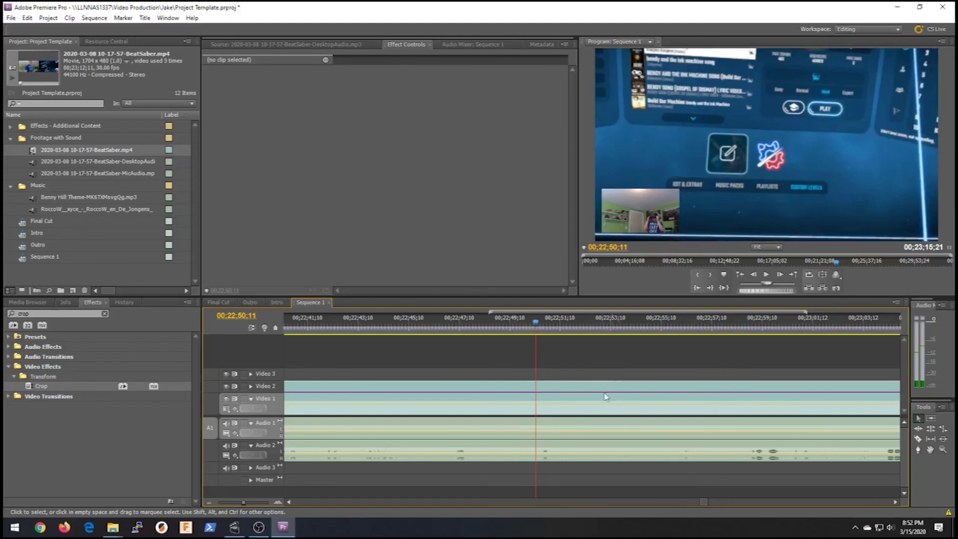
Split the webcam clip on Video 2 at 00;22;50;11 with the Razor tool and return to the Selection tool
{"action": "key", "text": "c"}
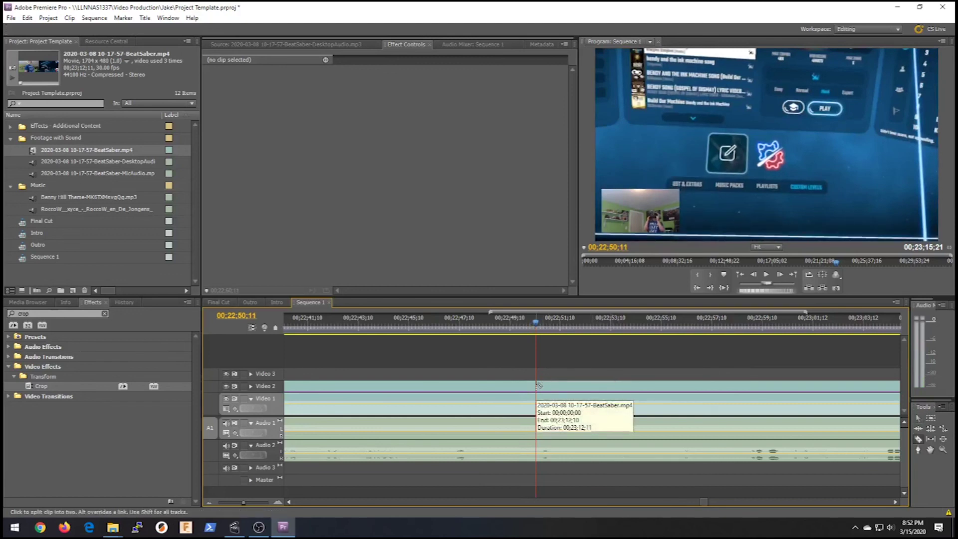
{"action": "left_click", "coordinate": [538, 385]}
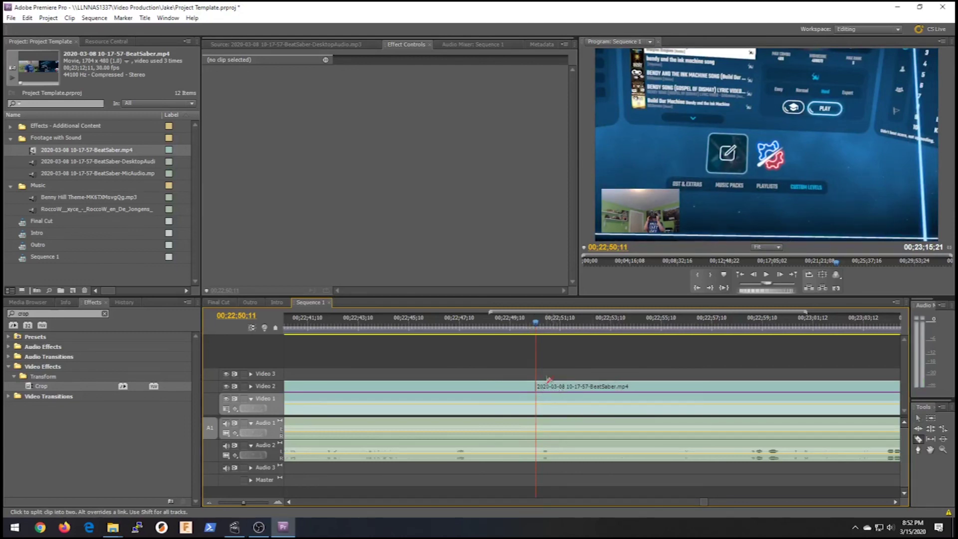
{"action": "left_click", "coordinate": [921, 421]}
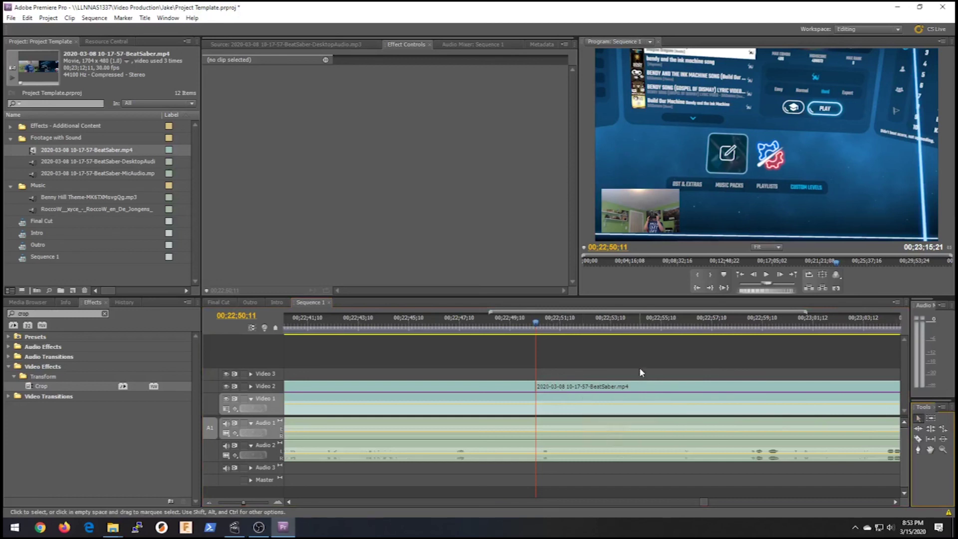
{"action": "left_click", "coordinate": [635, 380]}
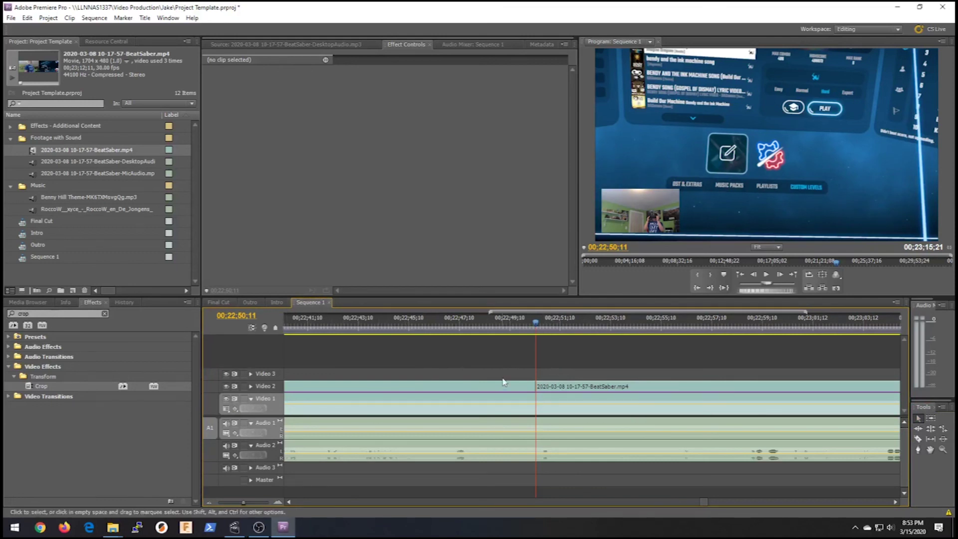
At 00;22;50;12, move the webcam picture of the Video 2 piece after the cut and enlarge it to fill the frame
{"action": "key", "text": "Right"}
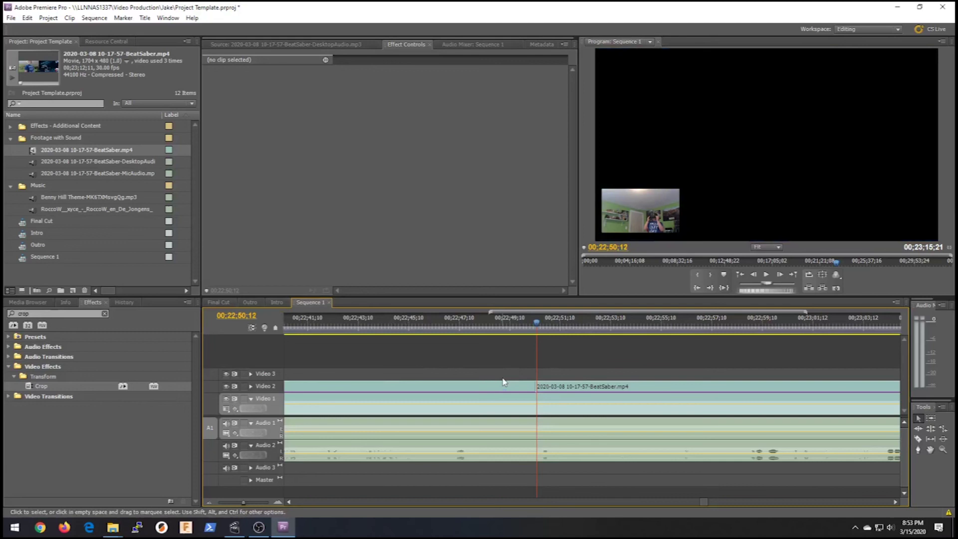
{"action": "left_click", "coordinate": [581, 384]}
{"action": "left_click", "coordinate": [676, 230]}
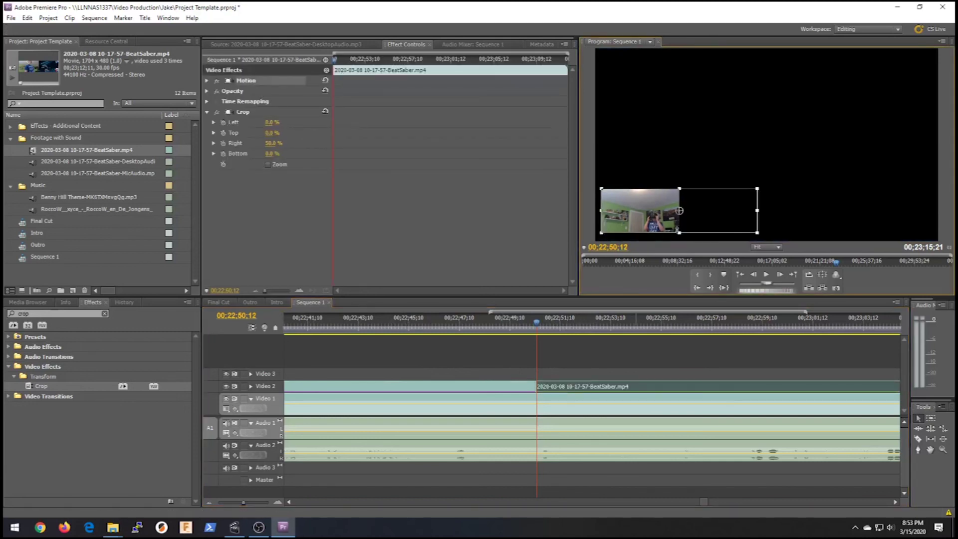
{"action": "left_click_drag", "start_coordinate": [614, 210], "coordinate": [620, 72]}
{"action": "left_click_drag", "start_coordinate": [686, 98], "coordinate": [685, 231]}
{"action": "left_click_drag", "start_coordinate": [615, 178], "coordinate": [891, 182]}
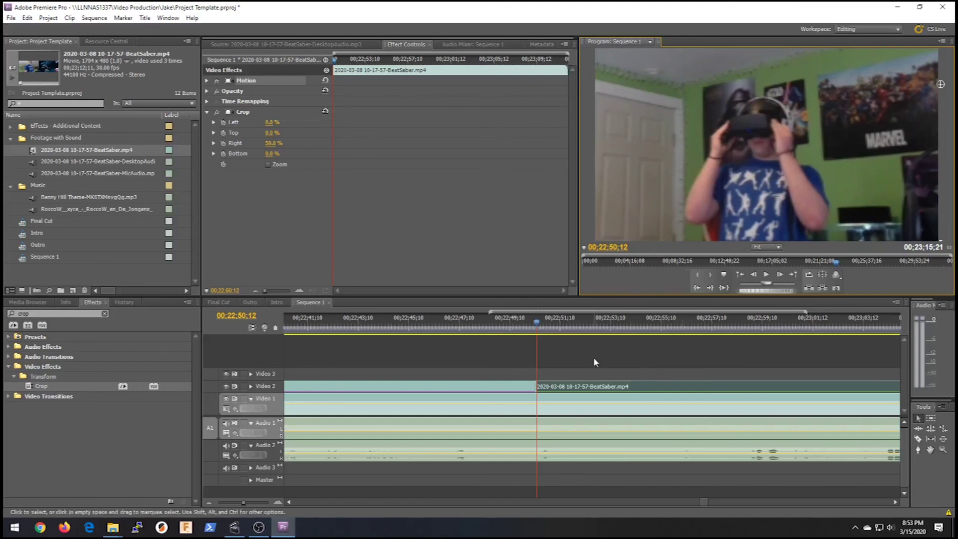
Play Sequence 1 from 00;22;50;10 across the cut to check the full-frame webcam picture
{"action": "left_click", "coordinate": [591, 377]}
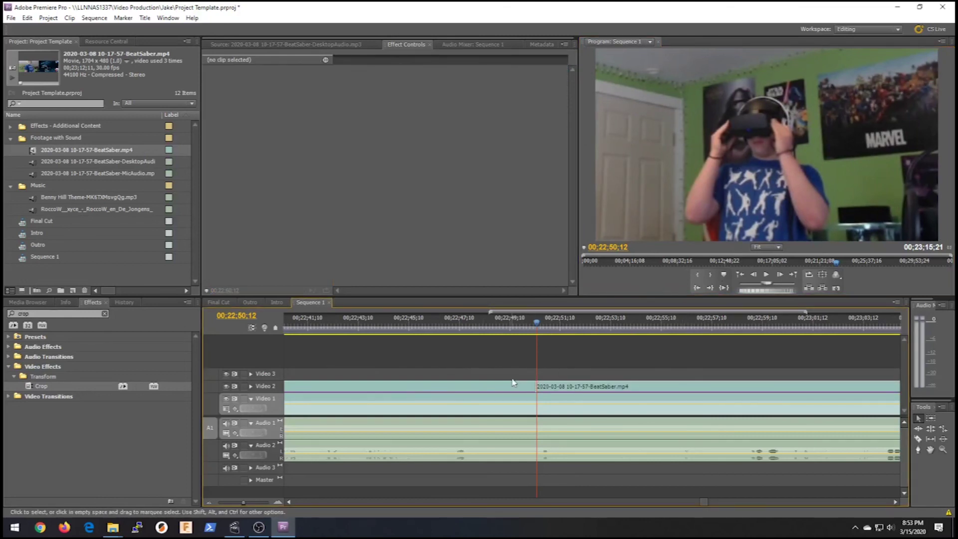
{"action": "key", "text": "Left"}
{"action": "key", "text": "Left"}
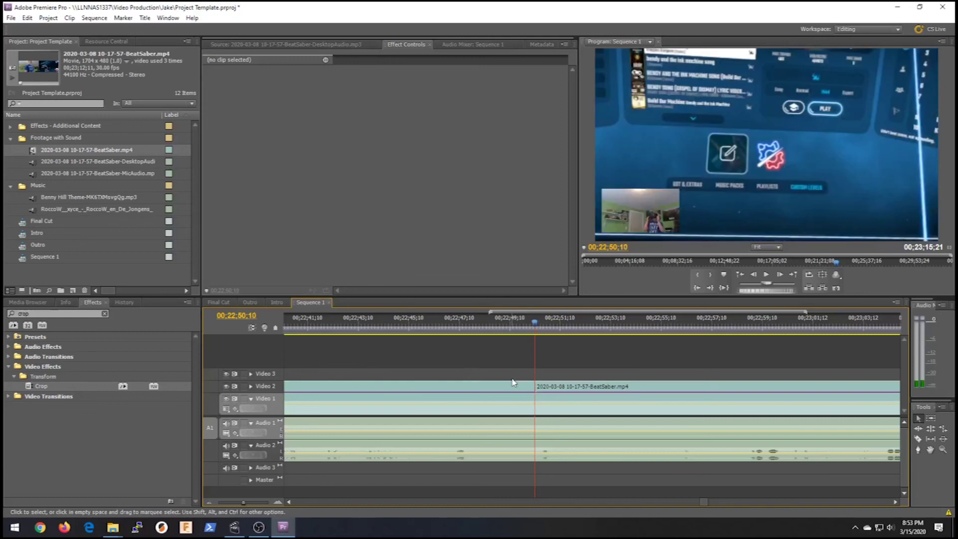
{"action": "key", "text": "space"}
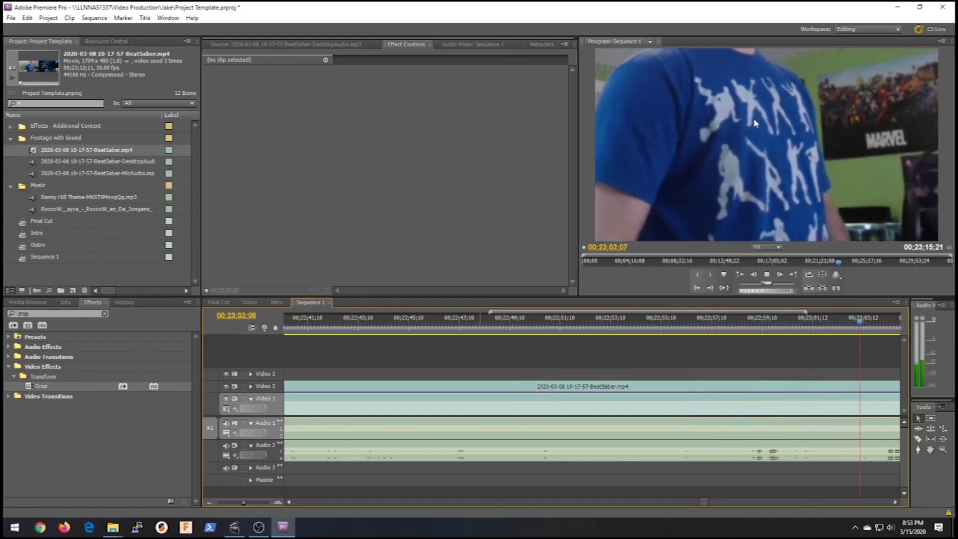
Stop at 00;23;04;04, then rescale and reposition the enlarged webcam picture so the head fits in the filled frame
{"action": "left_click", "coordinate": [749, 146]}
{"action": "key", "text": "space"}
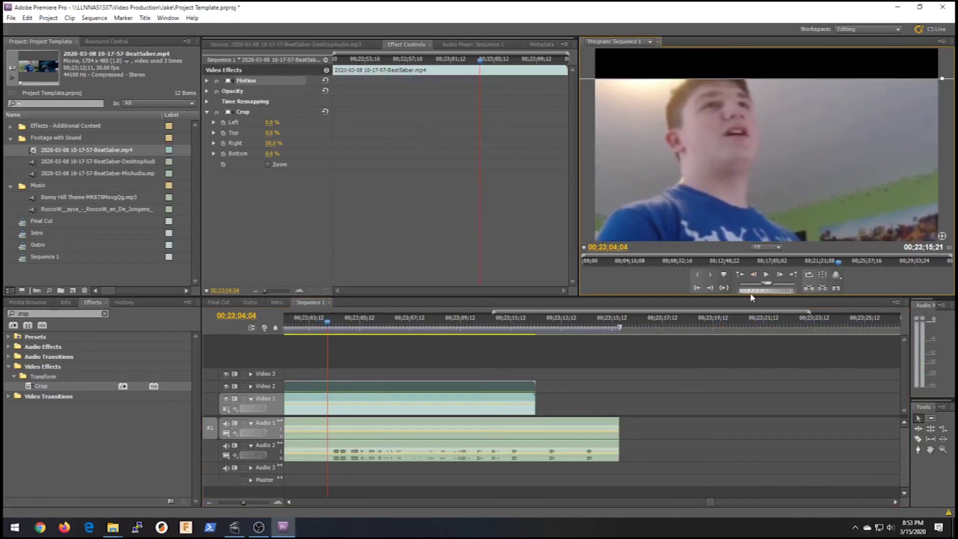
{"action": "mouse_move", "coordinate": [762, 265]}
{"action": "left_mouse_down"}
{"action": "mouse_move", "coordinate": [763, 222]}
{"action": "mouse_move", "coordinate": [762, 259]}
{"action": "mouse_move", "coordinate": [773, 261]}
{"action": "left_mouse_up"}
{"action": "left_click_drag", "start_coordinate": [768, 192], "coordinate": [922, 186]}
{"action": "left_click_drag", "start_coordinate": [862, 143], "coordinate": [862, 206]}
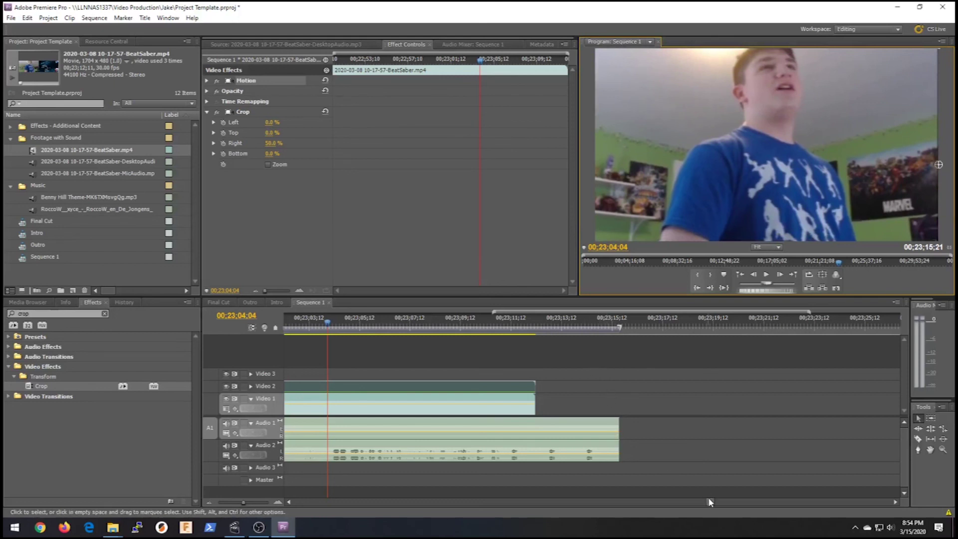
Play Sequence 1 from just before the Video 2 cut to the end of the webcam footage
{"action": "scroll", "coordinate": [708, 497], "scroll_direction": "up", "scroll_amount": 5}
{"action": "scroll", "coordinate": [707, 494], "scroll_direction": "down", "scroll_amount": 1}
{"action": "left_click", "coordinate": [428, 328]}
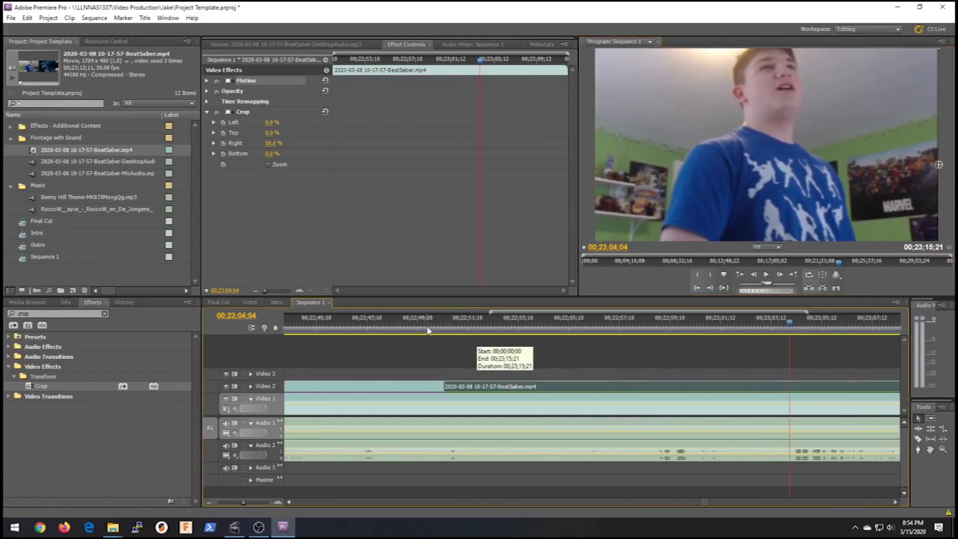
{"action": "key", "text": "space"}
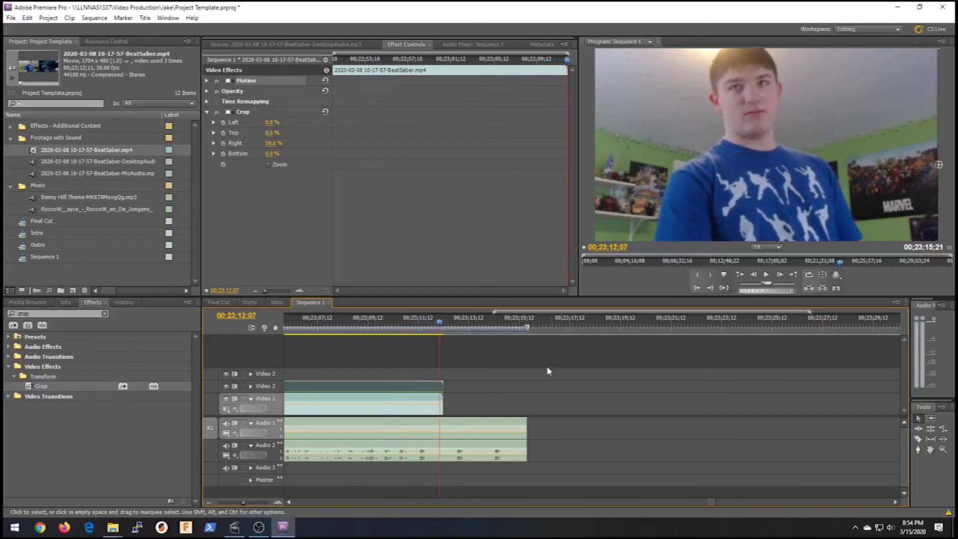
Step back frame by frame from the end of the webcam footage to 00;23;11;15 and replay the closing moment
{"action": "key", "text": "Left"}
{"action": "key", "text": "Left"}
{"action": "key", "text": "Left"}
{"action": "key", "text": "Left"}
{"action": "key", "text": "Left"}
{"action": "key", "text": "Left"}
{"action": "key", "text": "Left"}
{"action": "key", "text": "Left"}
{"action": "key", "text": "Left"}
{"action": "key", "text": "Left"}
{"action": "key", "text": "Left"}
{"action": "key", "text": "Left"}
{"action": "key", "text": "Left"}
{"action": "key", "text": "Left"}
{"action": "key", "text": "Left"}
{"action": "key", "text": "Left"}
{"action": "key", "text": "Left"}
{"action": "key", "text": "Left"}
{"action": "key", "text": "Left"}
{"action": "key", "text": "Left"}
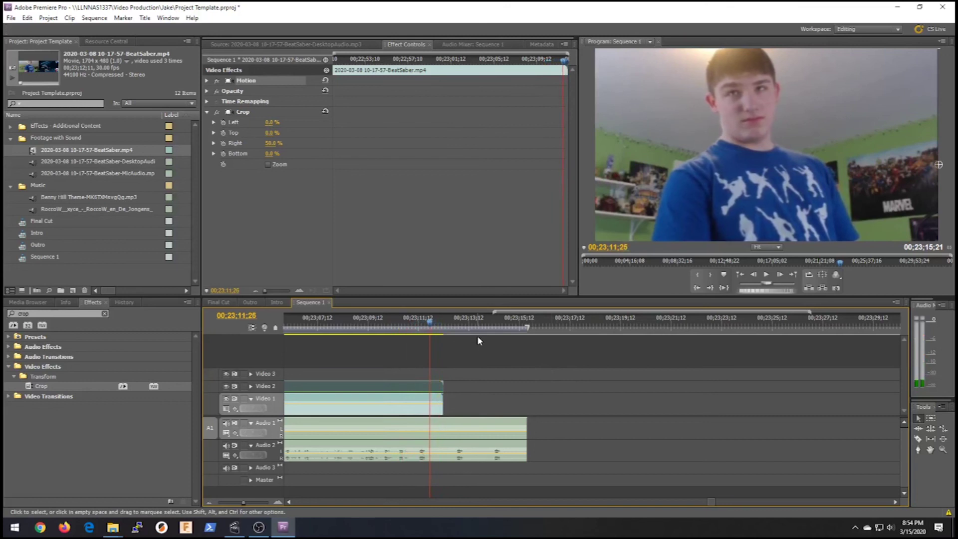
{"action": "key", "text": "Left"}
{"action": "key", "text": "Left"}
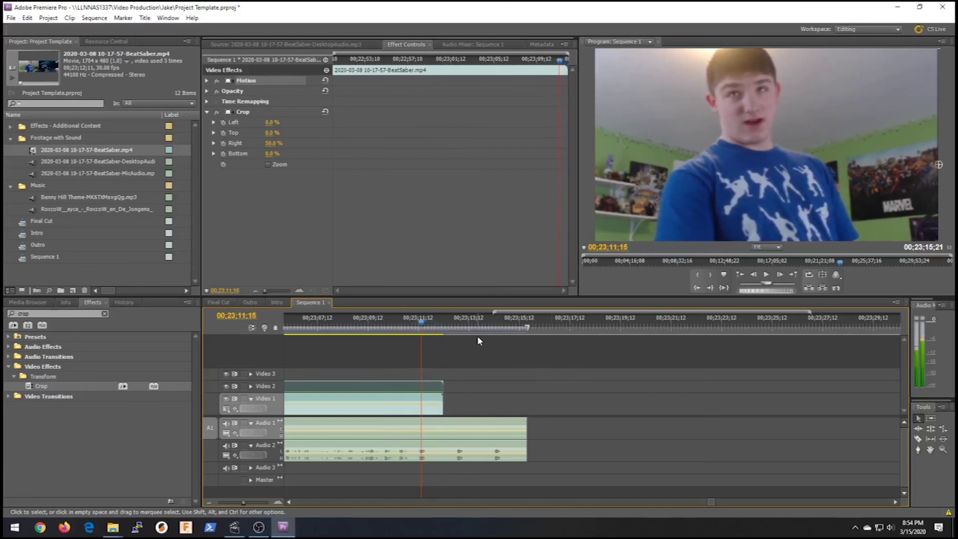
{"action": "key", "text": "space"}
{"action": "key", "text": "space"}
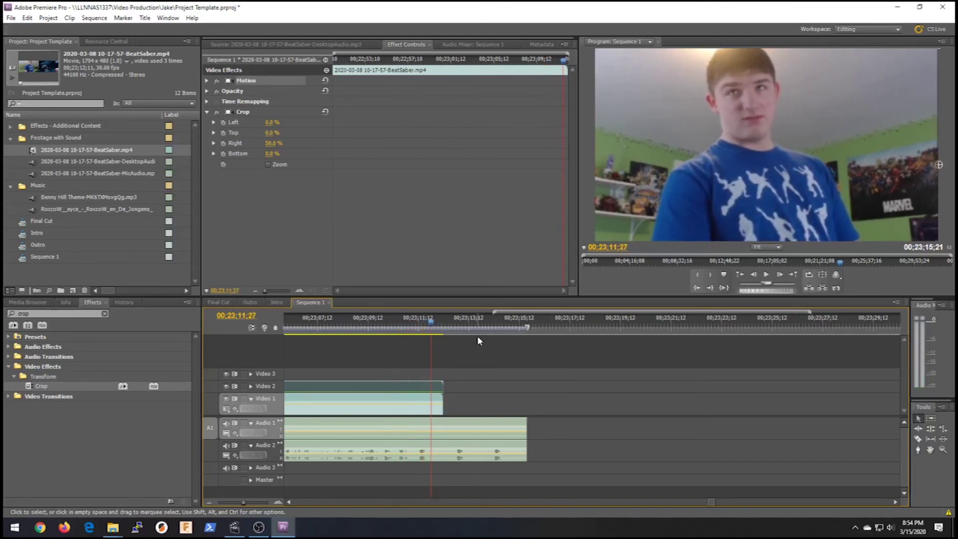
Switch to the Final Cut sequence and check the change from gameplay to the full-frame webcam near its end
{"action": "left_click", "coordinate": [212, 300]}
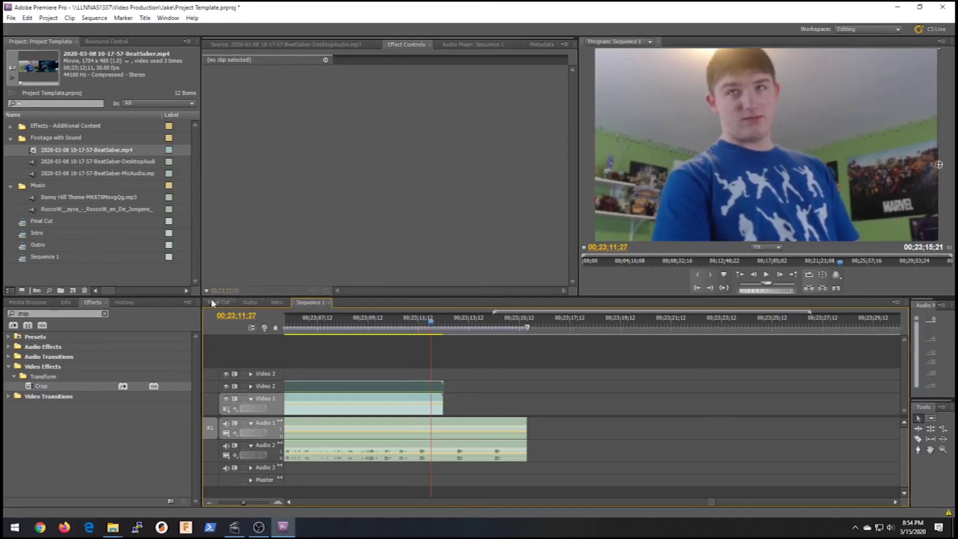
{"action": "key", "text": "ctrl+z"}
{"action": "key", "text": "ctrl+z"}
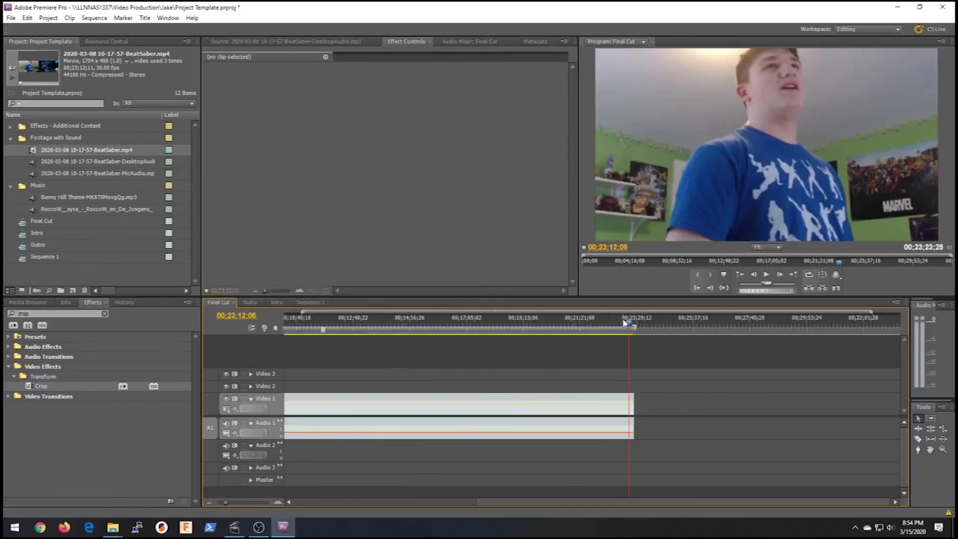
{"action": "mouse_move", "coordinate": [631, 325]}
{"action": "left_mouse_down"}
{"action": "mouse_move", "coordinate": [607, 328]}
{"action": "mouse_move", "coordinate": [620, 330]}
{"action": "left_mouse_up"}
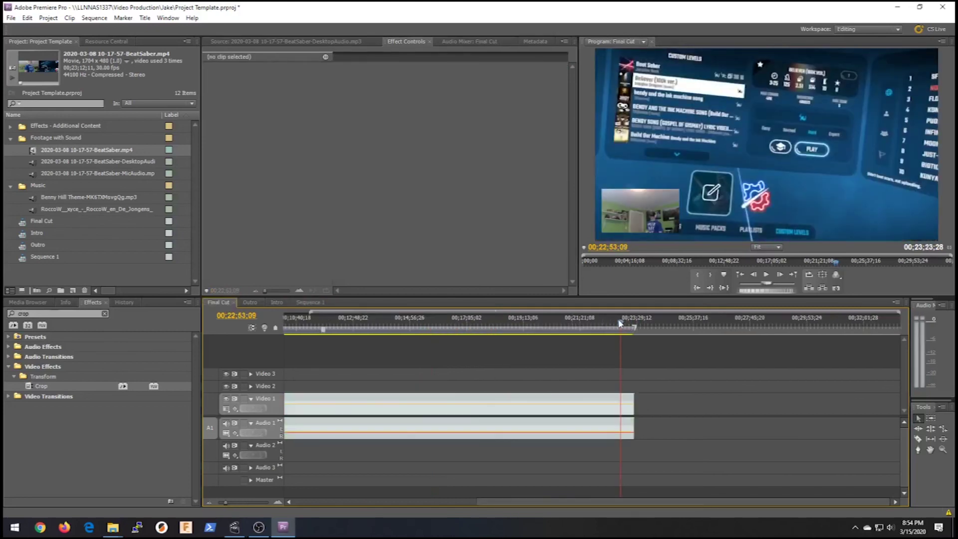
{"action": "mouse_move", "coordinate": [620, 323]}
{"action": "left_mouse_down"}
{"action": "mouse_move", "coordinate": [631, 327]}
{"action": "mouse_move", "coordinate": [625, 334]}
{"action": "left_mouse_up"}
{"action": "key", "text": "space"}
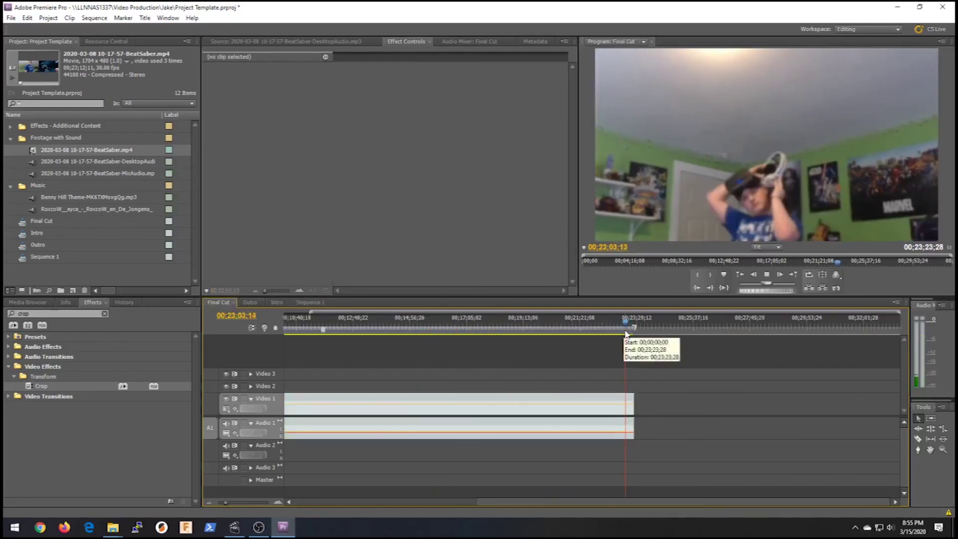
Review the rest of the full-frame webcam footage in Final Cut, and play the ending from 00;23;17;29
{"action": "key", "text": "space"}
{"action": "key", "text": "Right"}
{"action": "key", "text": "Right"}
{"action": "key", "text": "Right"}
{"action": "key", "text": "Right"}
{"action": "key", "text": "Right"}
{"action": "key", "text": "Right"}
{"action": "key", "text": "Right"}
{"action": "key", "text": "Right"}
{"action": "key", "text": "Right"}
{"action": "key", "text": "Right"}
{"action": "key", "text": "Right"}
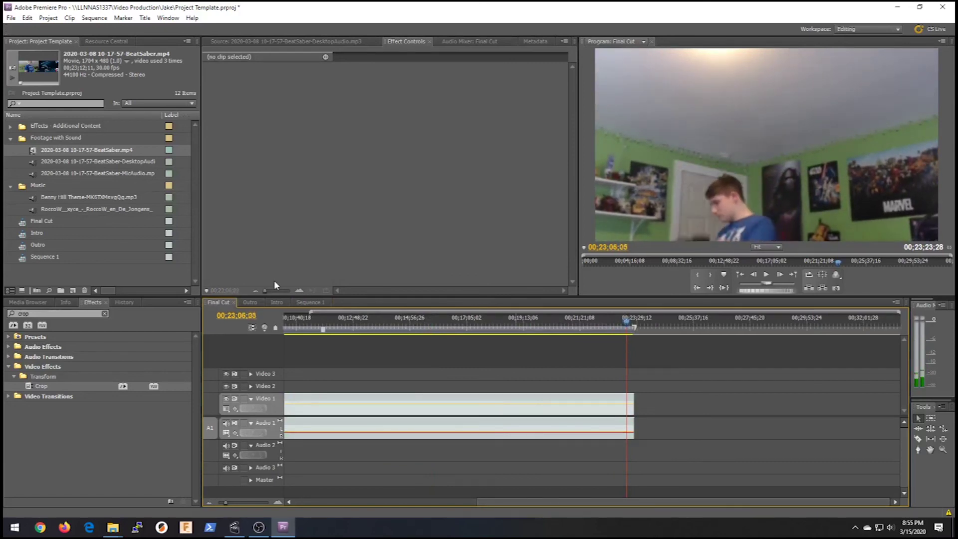
{"action": "left_click_drag", "start_coordinate": [627, 328], "coordinate": [633, 328]}
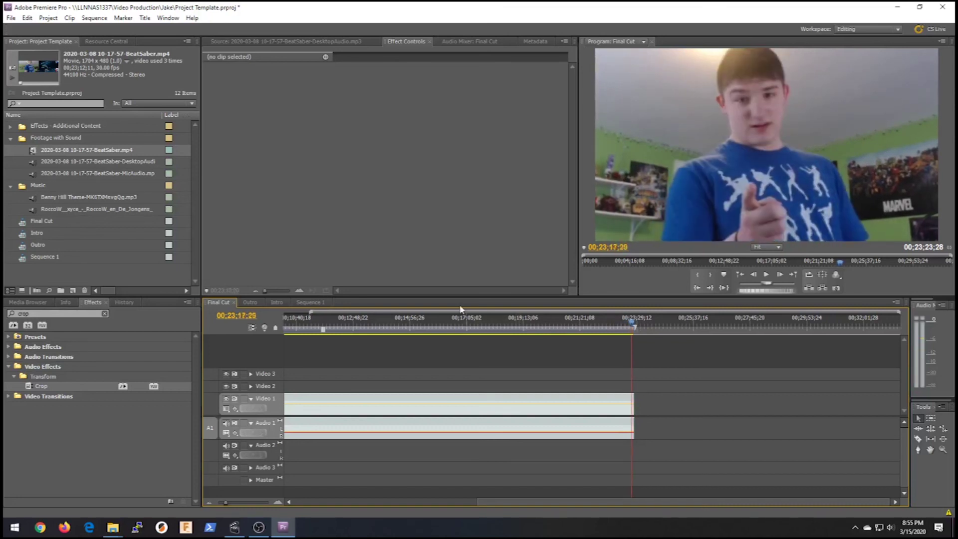
{"action": "key", "text": "space"}
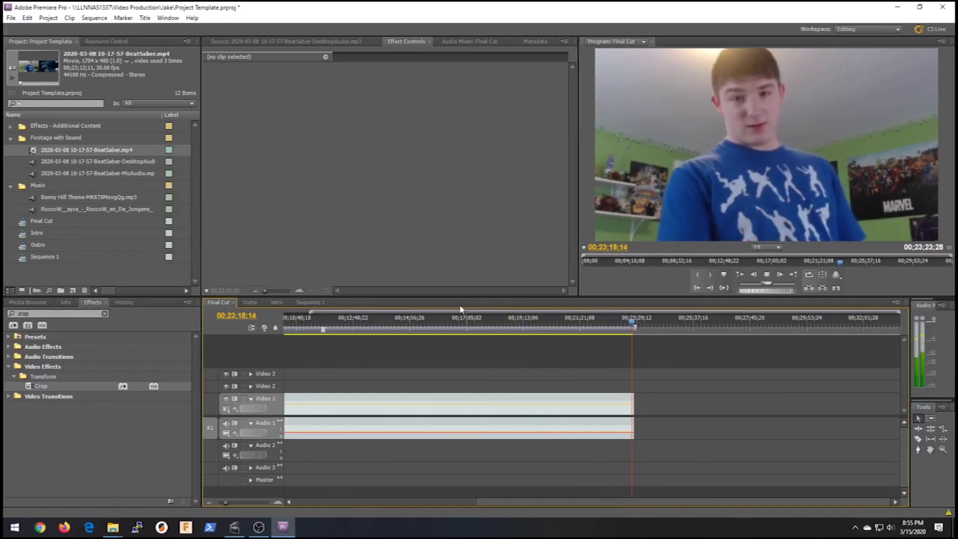
Stop playback at 00;23;20;03 and split the Sequence 1 clip at about that point with the Razor tool
{"action": "key", "text": "space"}
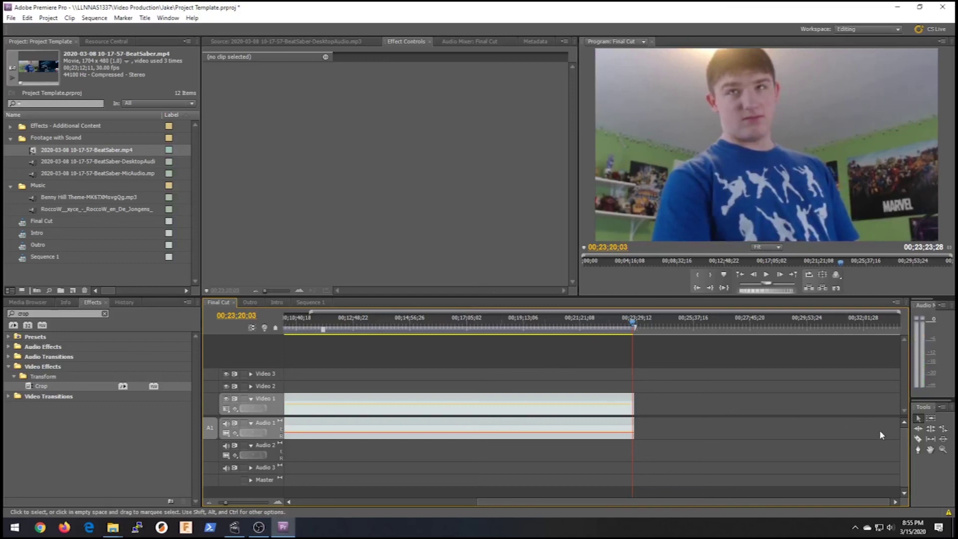
{"action": "left_click", "coordinate": [943, 449]}
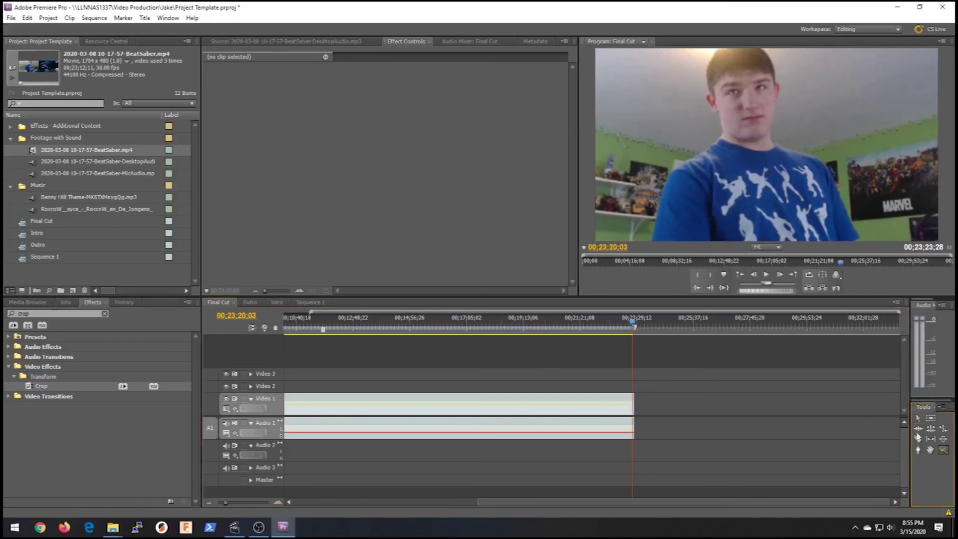
{"action": "left_click", "coordinate": [632, 395]}
{"action": "left_click", "coordinate": [624, 403]}
{"action": "left_click", "coordinate": [544, 398]}
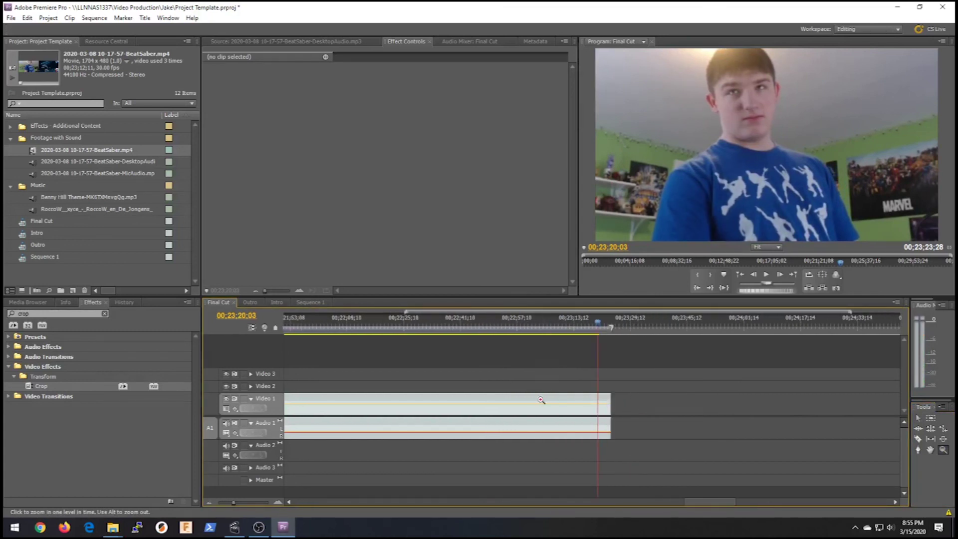
{"action": "left_click", "coordinate": [596, 405]}
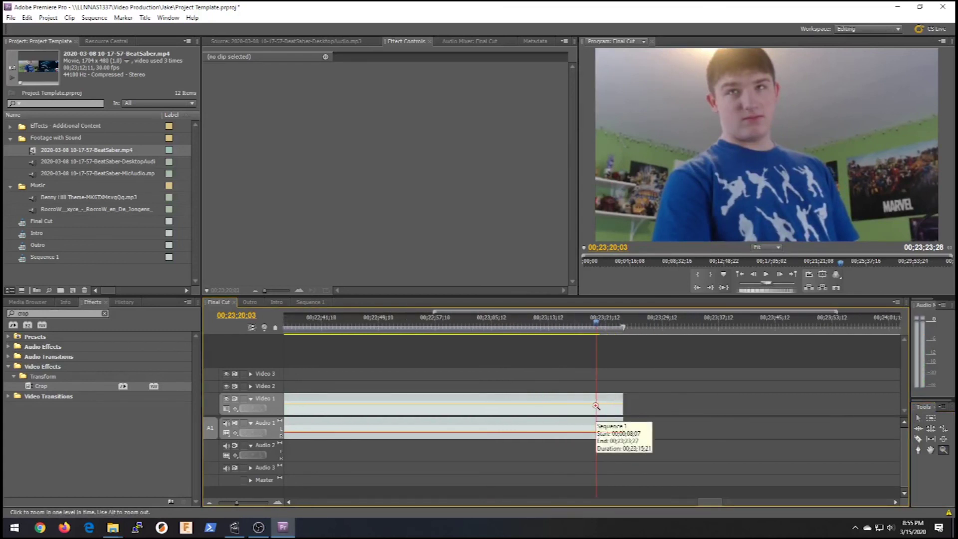
{"action": "key", "text": "alt"}
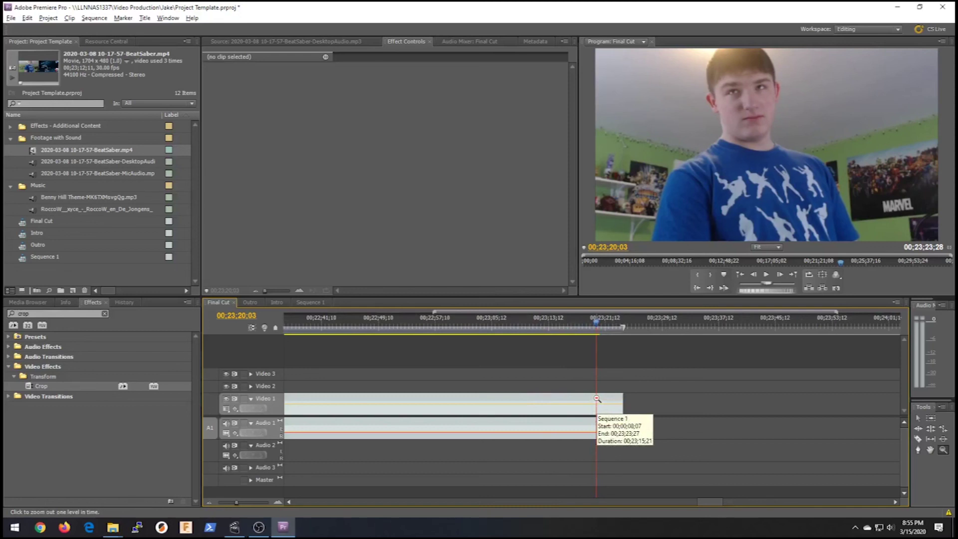
{"action": "left_click", "coordinate": [597, 399], "text": "alt"}
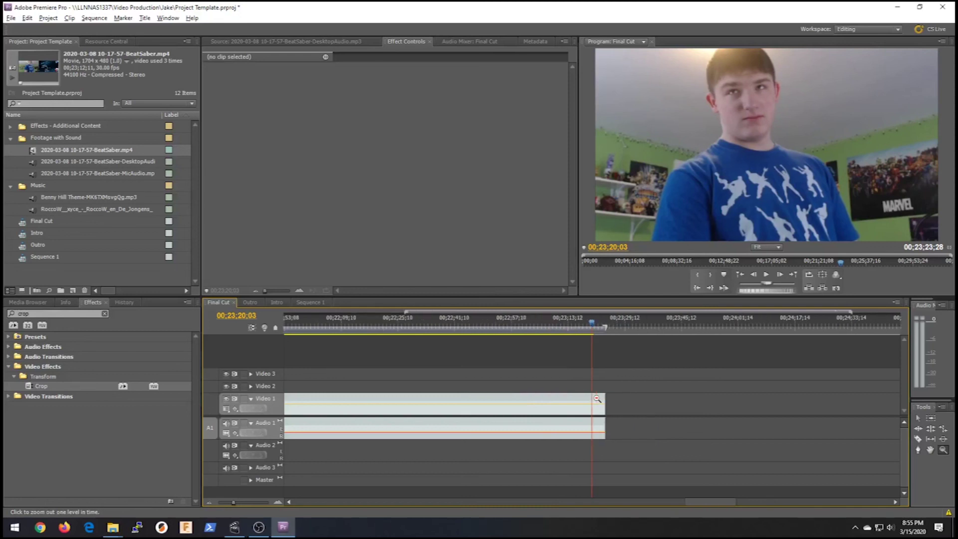
{"action": "left_click", "coordinate": [918, 439]}
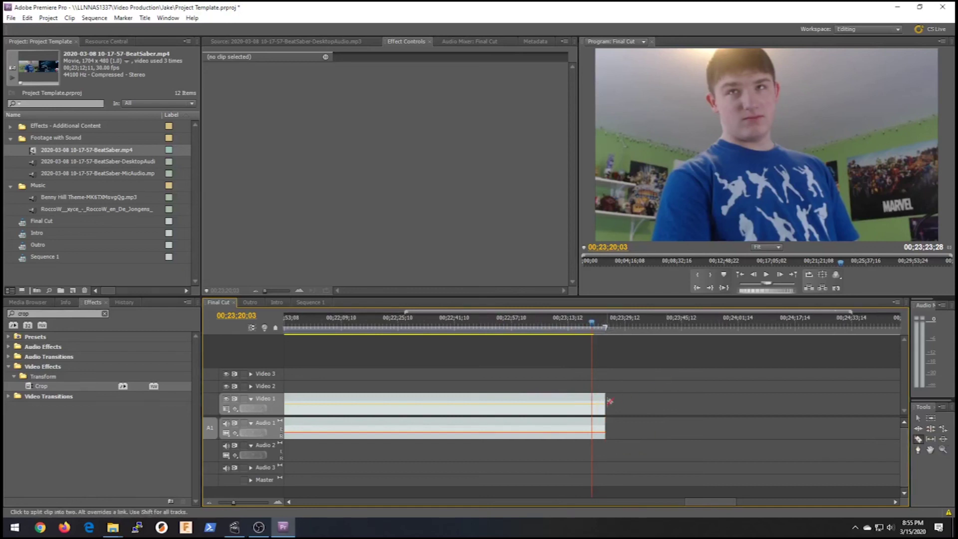
{"action": "left_click", "coordinate": [594, 398]}
Delete the short leftover piece of Sequence 1 after the new cut
{"action": "left_click", "coordinate": [918, 418]}
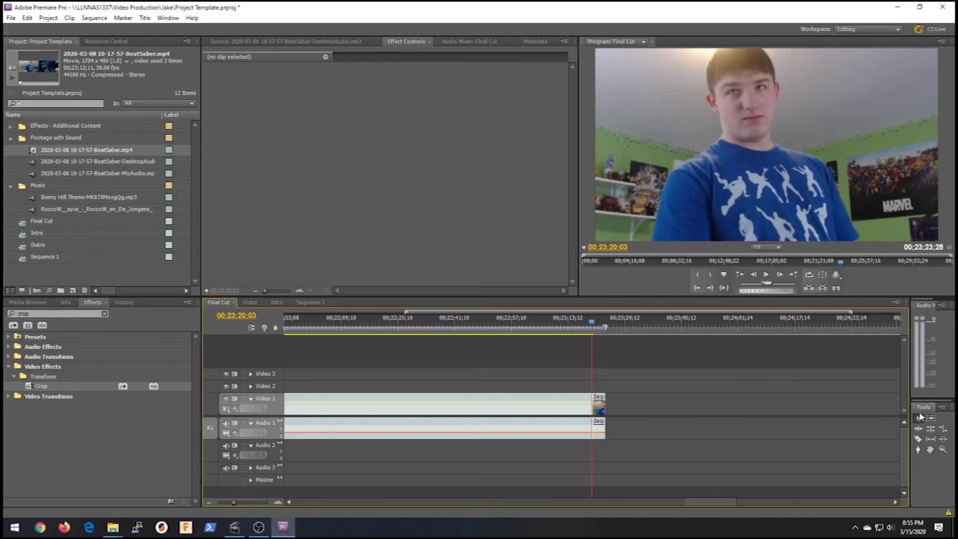
{"action": "left_click", "coordinate": [599, 410]}
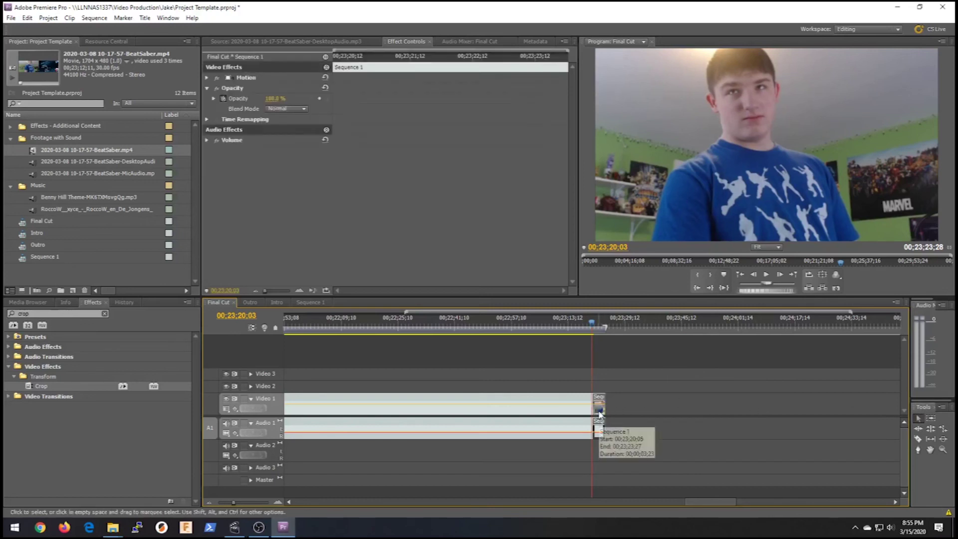
{"action": "key", "text": "Delete"}
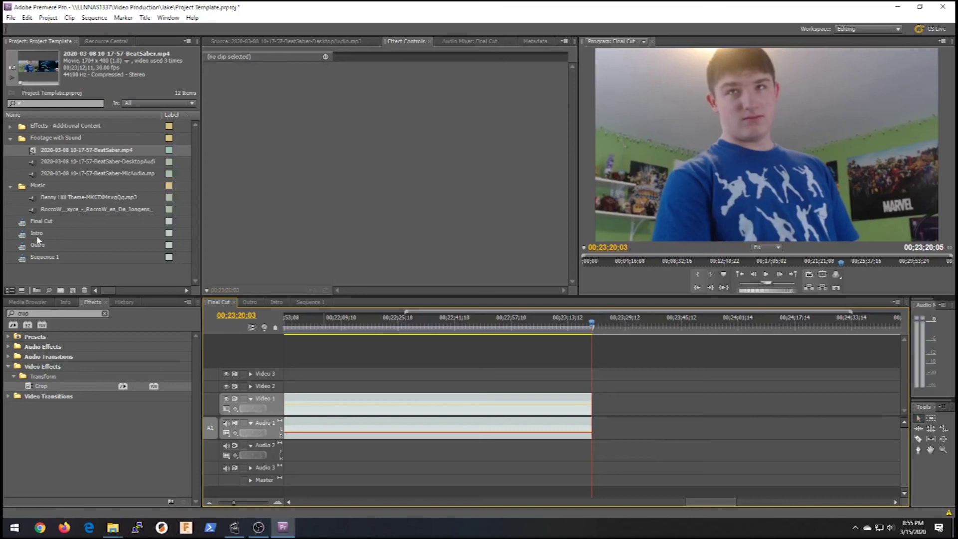
Add opacity and volume level keyframes to the Sequence 1 clip at 00;23;19;22, just before its end
{"action": "key", "text": "Left"}
{"action": "key", "text": "Left"}
{"action": "key", "text": "Left"}
{"action": "key", "text": "Left"}
{"action": "key", "text": "Left"}
{"action": "key", "text": "Left"}
{"action": "key", "text": "Left"}
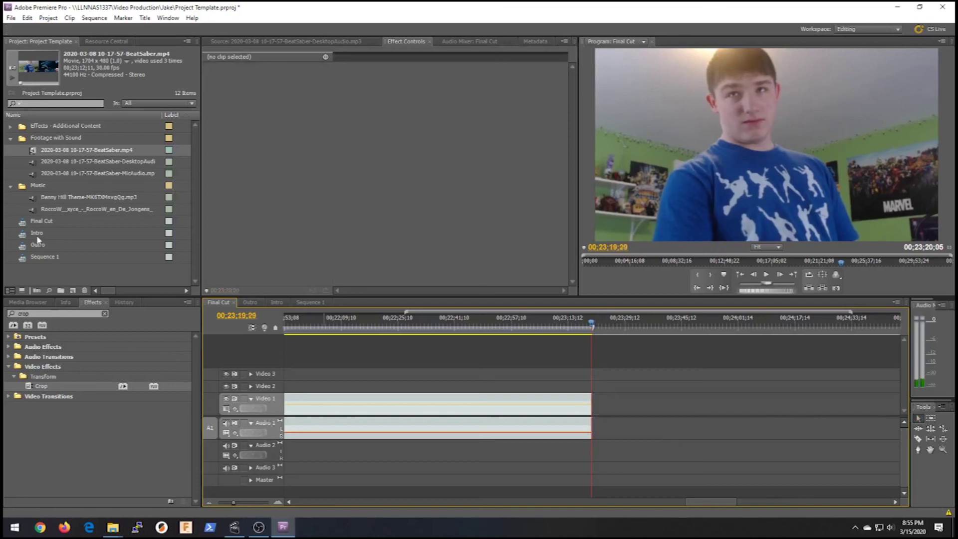
{"action": "key", "text": "Left"}
{"action": "key", "text": "Left"}
{"action": "key", "text": "Left"}
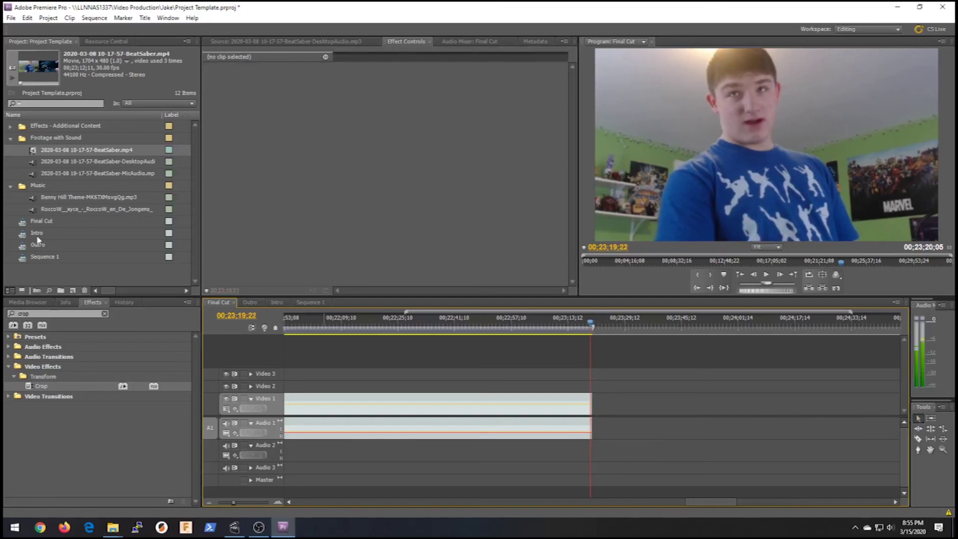
{"action": "left_click", "coordinate": [584, 399]}
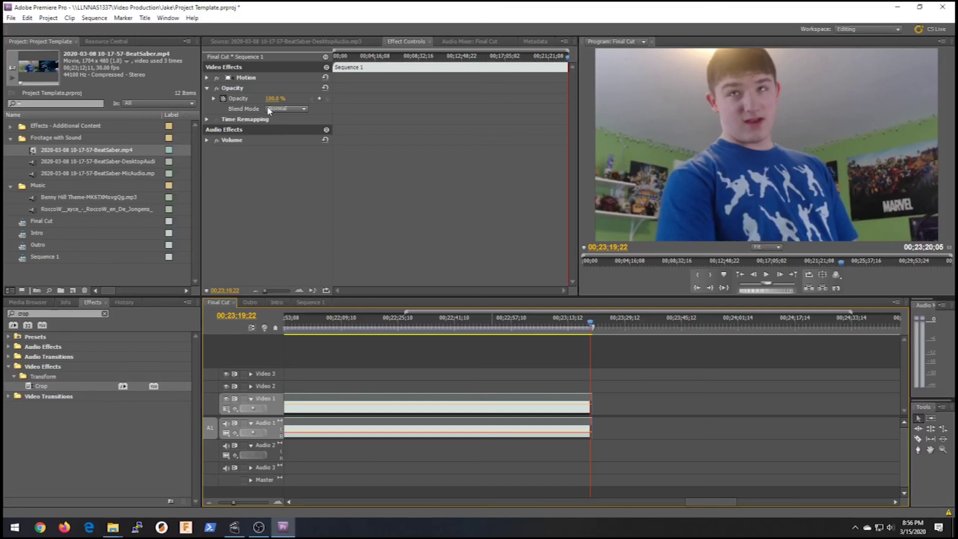
{"action": "left_click", "coordinate": [320, 100]}
{"action": "left_click", "coordinate": [206, 141]}
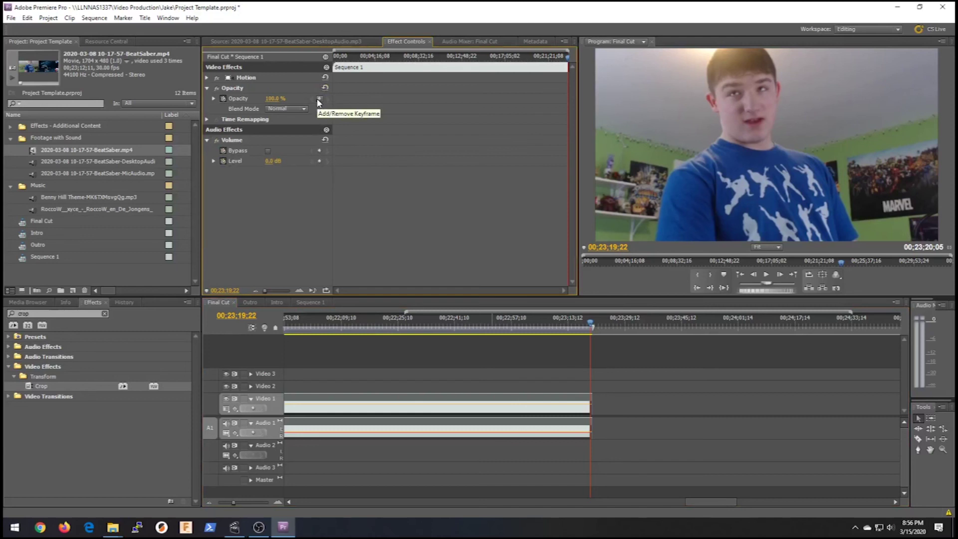
{"action": "left_click", "coordinate": [319, 162]}
Set the Sequence 1 clip's opacity to 0% at 00;23;20;04, its last frame, to fade the picture out
{"action": "key", "text": "space"}
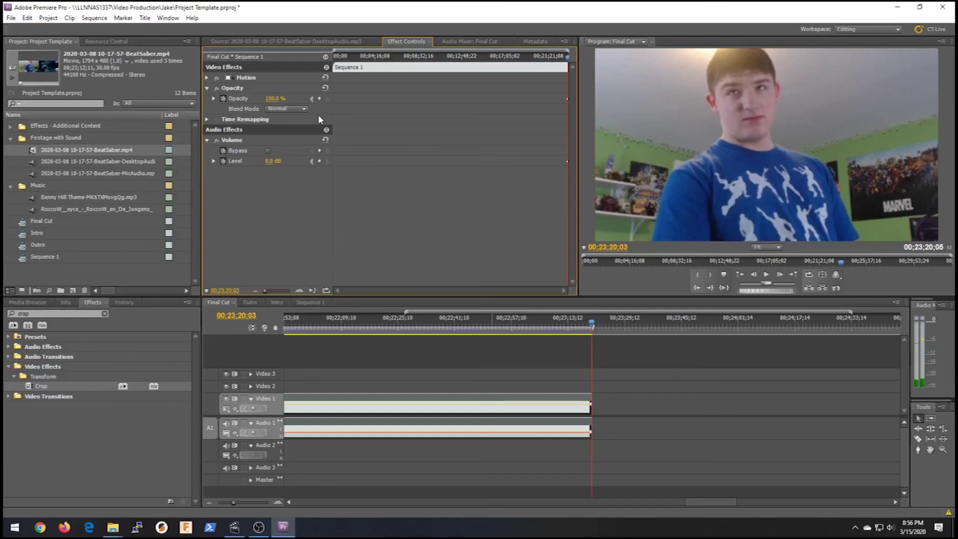
{"action": "key", "text": "Left"}
{"action": "key", "text": "Right"}
{"action": "key", "text": "Left"}
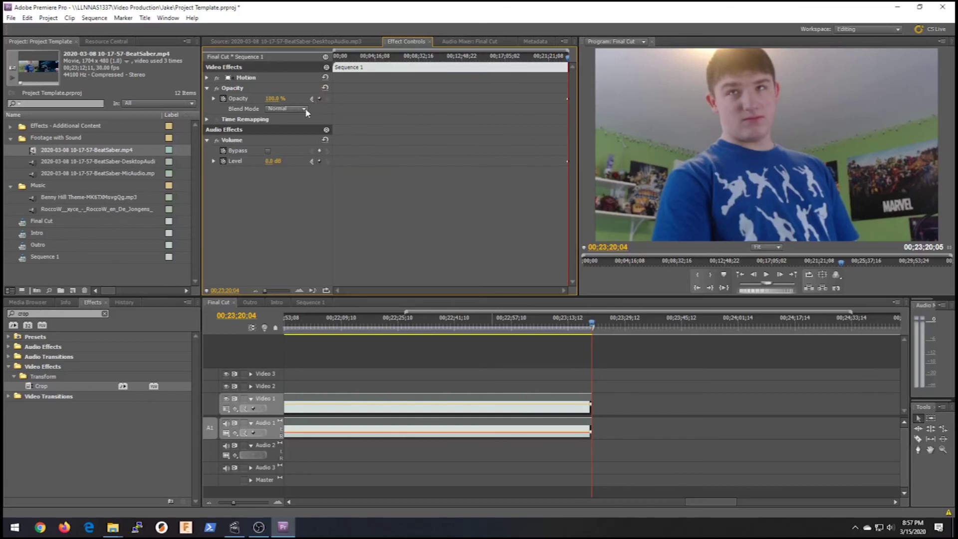
{"action": "left_click", "coordinate": [278, 98]}
{"action": "type", "text": "0"}
{"action": "key", "text": "Return"}
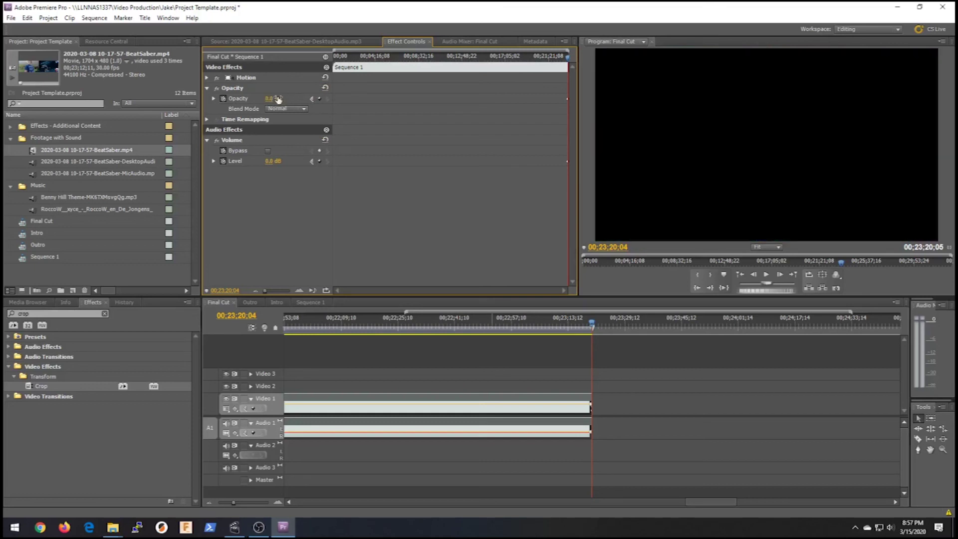
Set the Sequence 1 clip's volume level to -256 dB at 00;23;20;04 to fade out the sound
{"action": "left_click", "coordinate": [267, 164]}
{"action": "type", "text": "-256"}
{"action": "key", "text": "Return"}
Play the fade-out at the end of Sequence 1, and the first moments of Final Cut
{"action": "left_click", "coordinate": [587, 329]}
{"action": "key", "text": "space"}
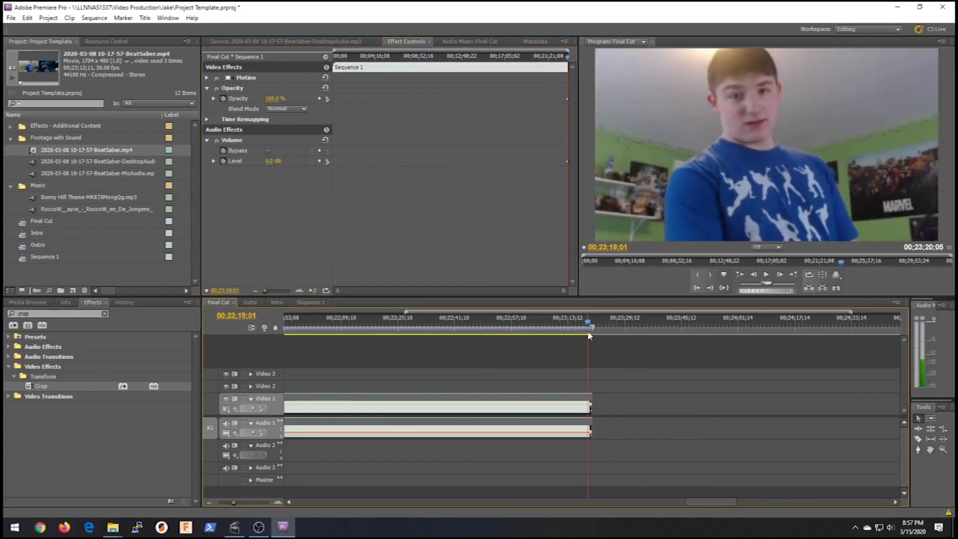
{"action": "key", "text": "Home"}
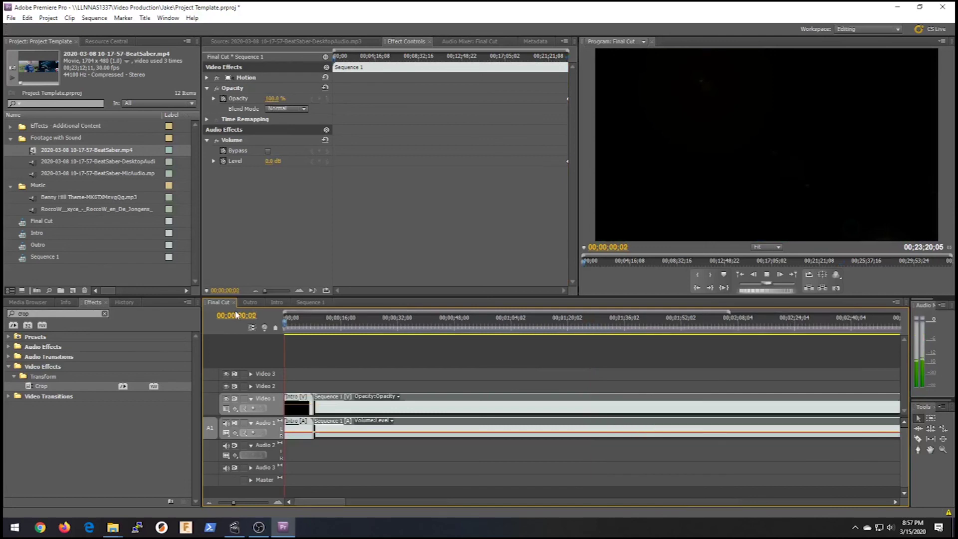
{"action": "key", "text": "space"}
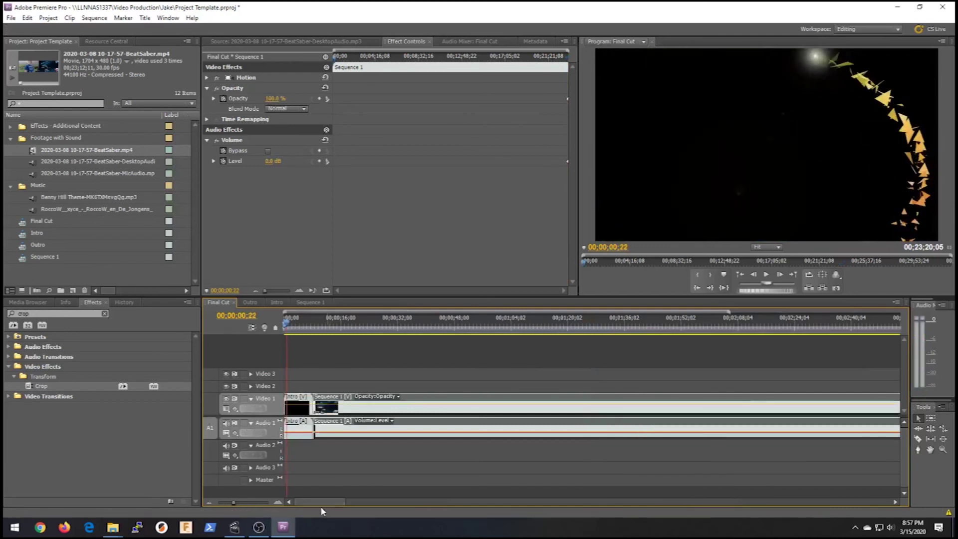
Place the Outro sequence on Video 1 and Audio 1 at the end of the Sequence 1 clip
{"action": "left_click_drag", "start_coordinate": [318, 502], "coordinate": [712, 501]}
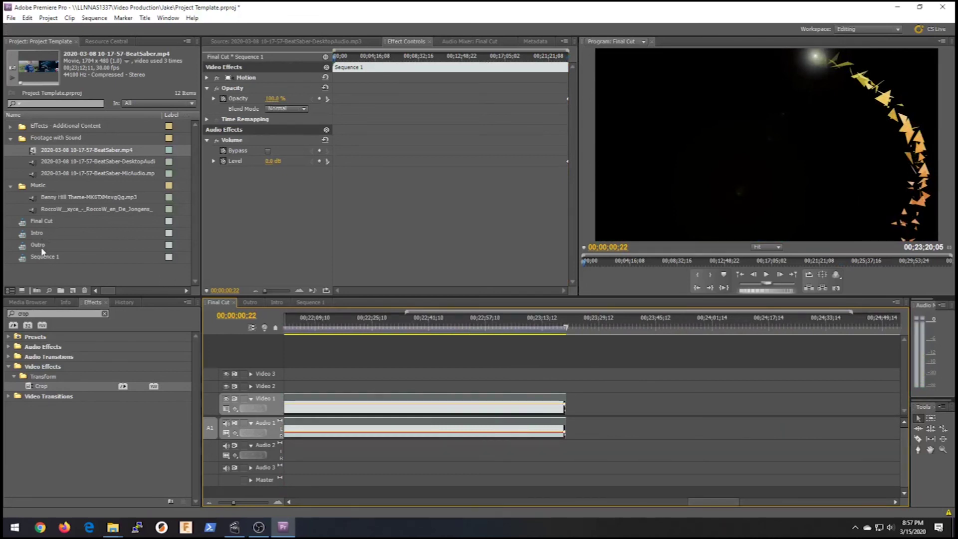
{"action": "left_click", "coordinate": [26, 246]}
{"action": "left_click_drag", "start_coordinate": [26, 245], "coordinate": [568, 421]}
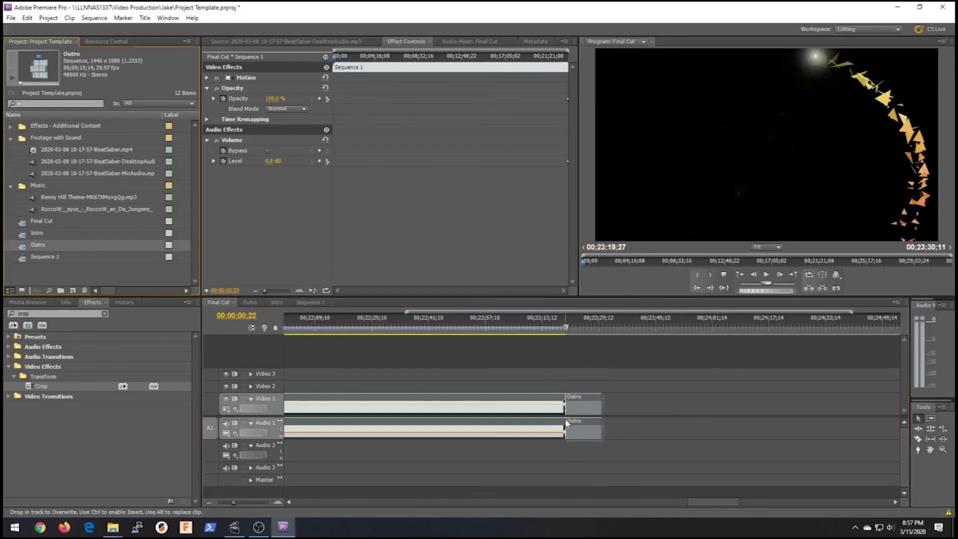
Play the transition from the webcam fade-out into the outro screen, stopping at 00;23;20;20
{"action": "left_click", "coordinate": [560, 331]}
{"action": "key", "text": "space"}
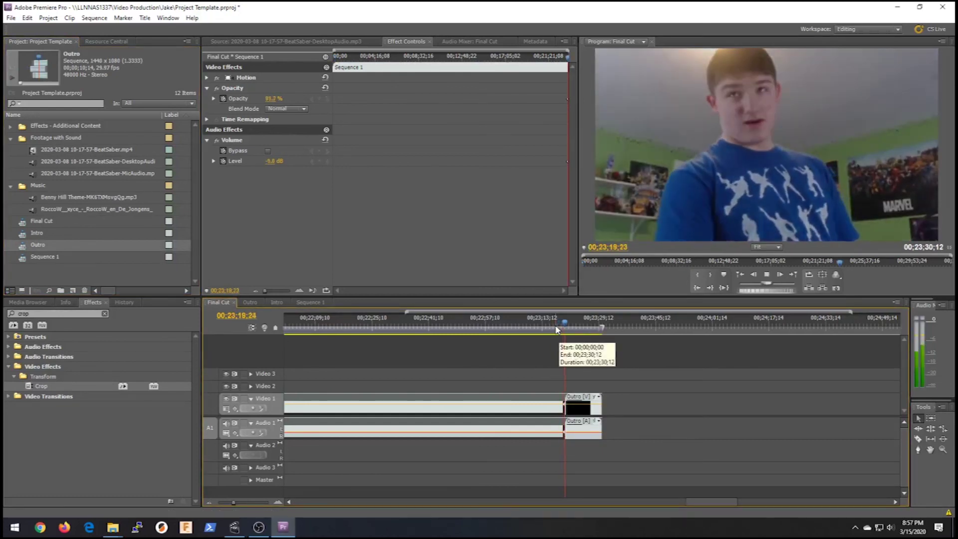
{"action": "key", "text": "space"}
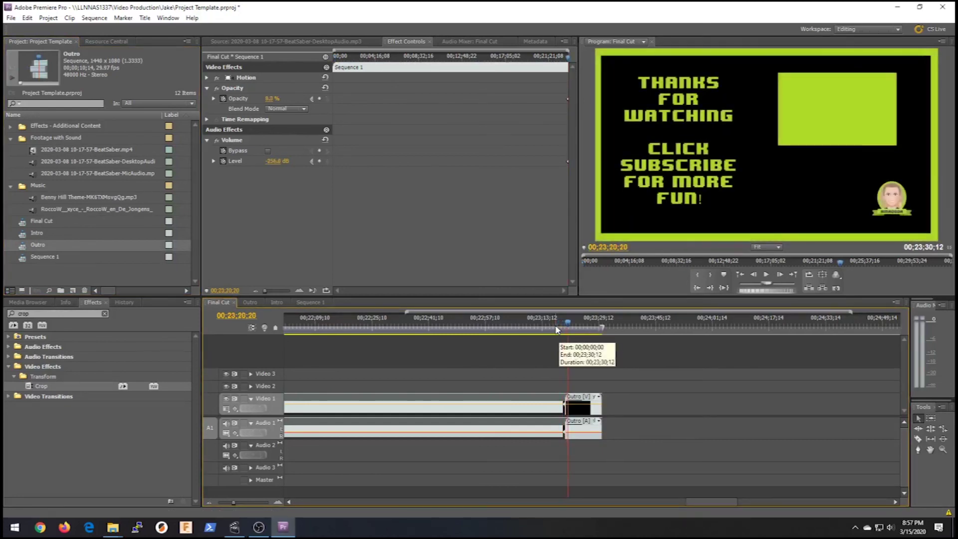
Reposition the Outro clip to start just after the end of Sequence 1, and play the transition from 00;23;19;04
{"action": "left_click", "coordinate": [581, 407]}
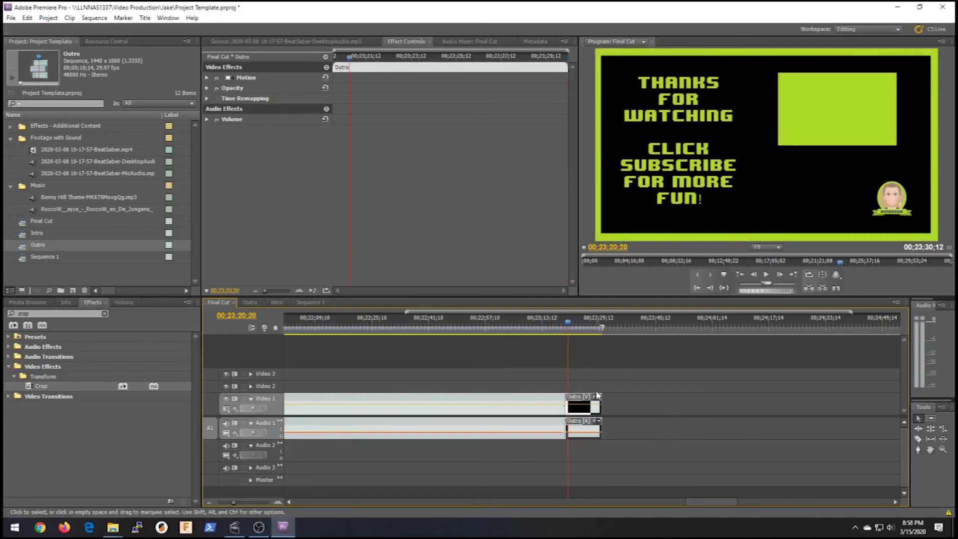
{"action": "left_click_drag", "start_coordinate": [579, 403], "coordinate": [579, 403]}
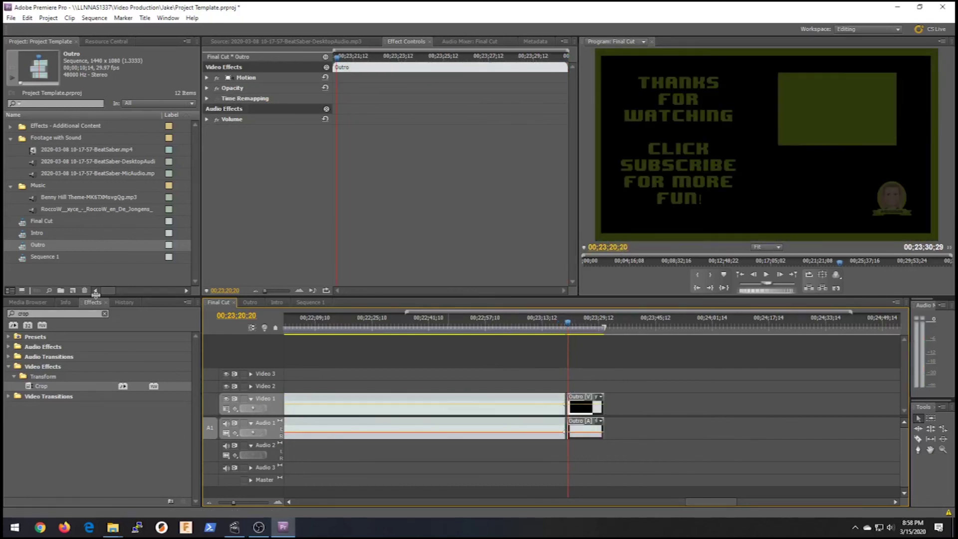
{"action": "key", "text": "j"}
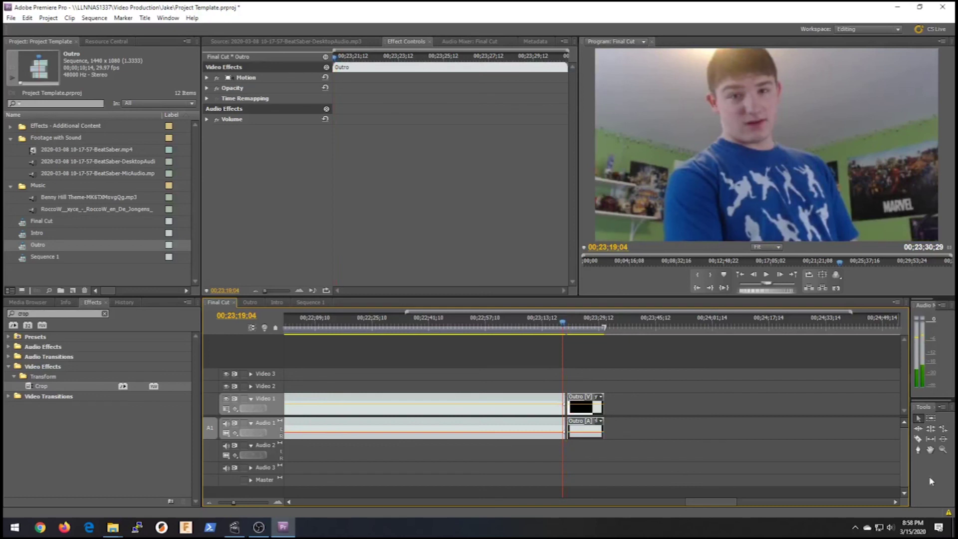
{"action": "left_click", "coordinate": [943, 450]}
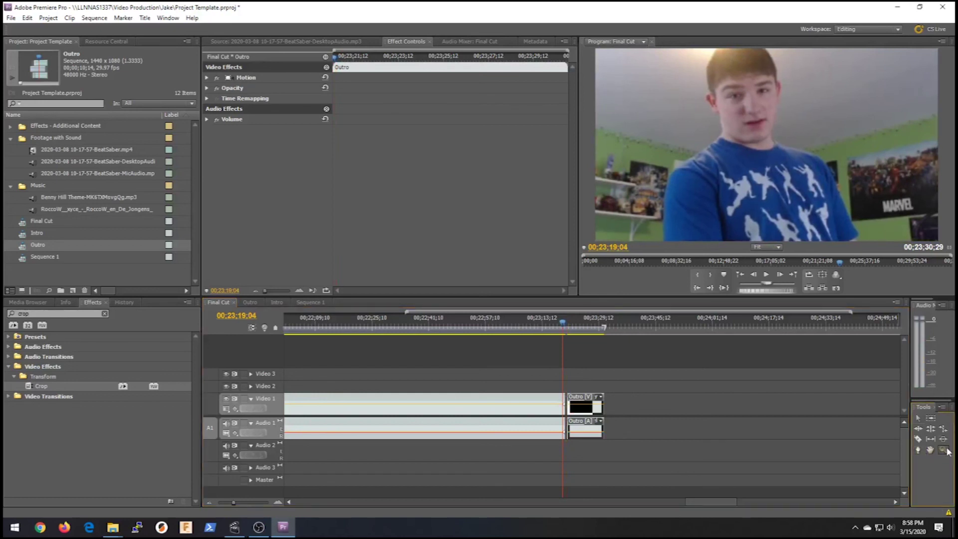
{"action": "left_click", "coordinate": [563, 403]}
{"action": "left_click", "coordinate": [598, 404]}
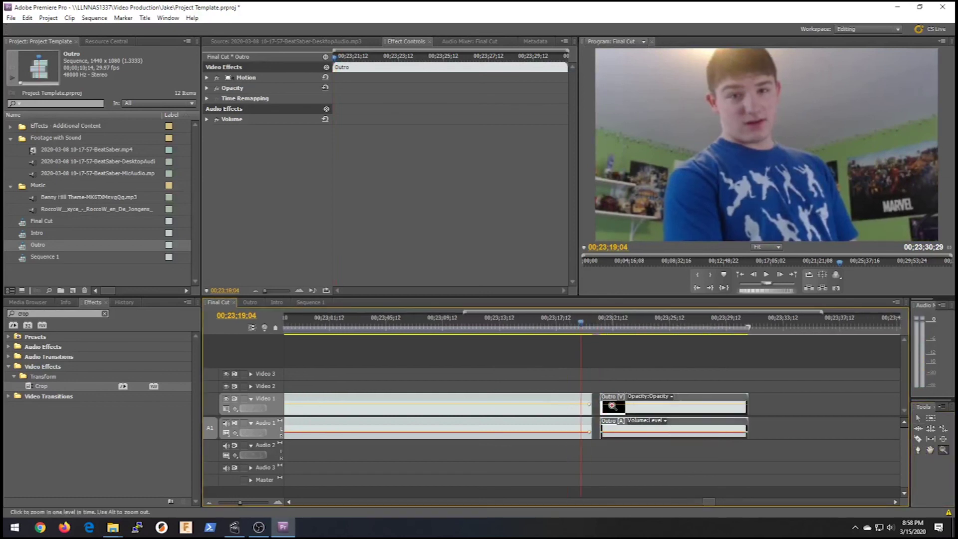
{"action": "left_click", "coordinate": [610, 405]}
{"action": "left_click", "coordinate": [919, 418]}
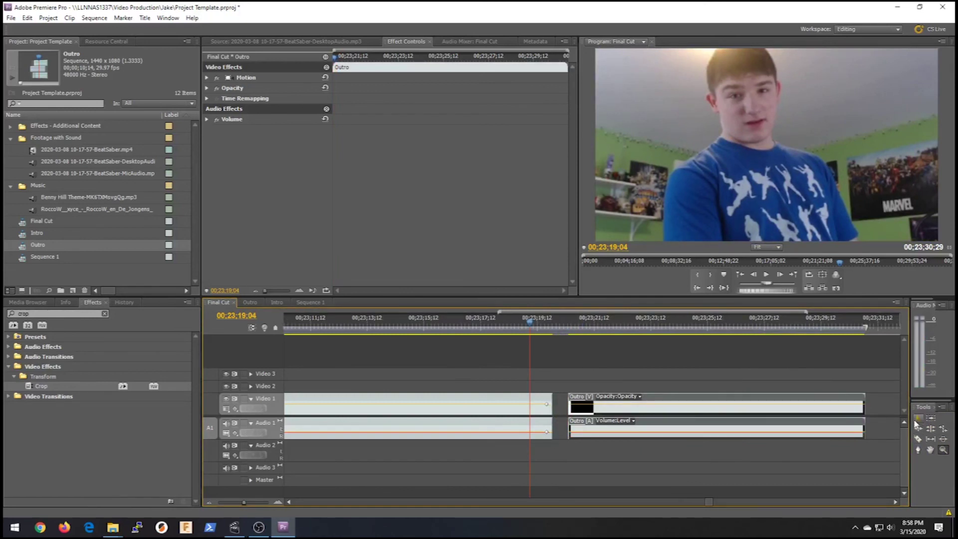
{"action": "left_click_drag", "start_coordinate": [678, 399], "coordinate": [665, 405]}
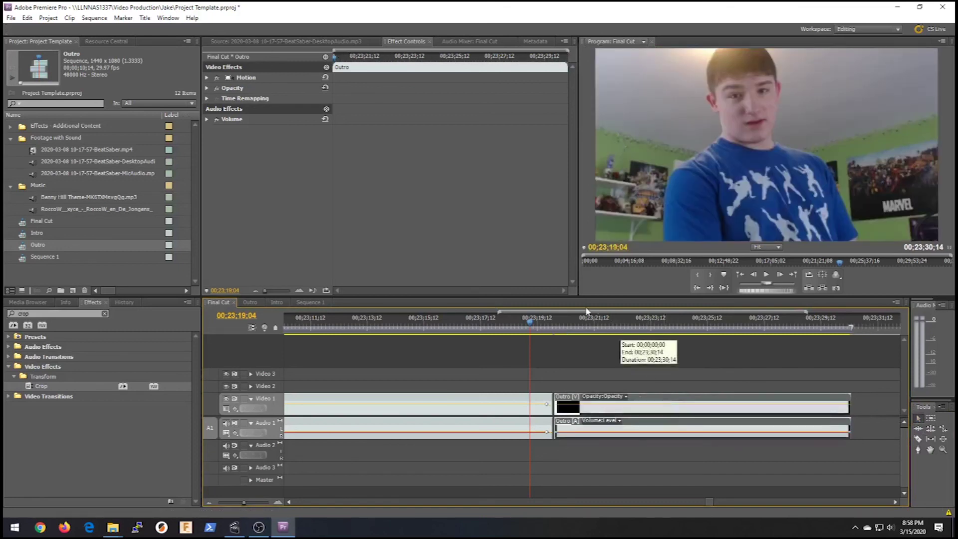
{"action": "key", "text": "space"}
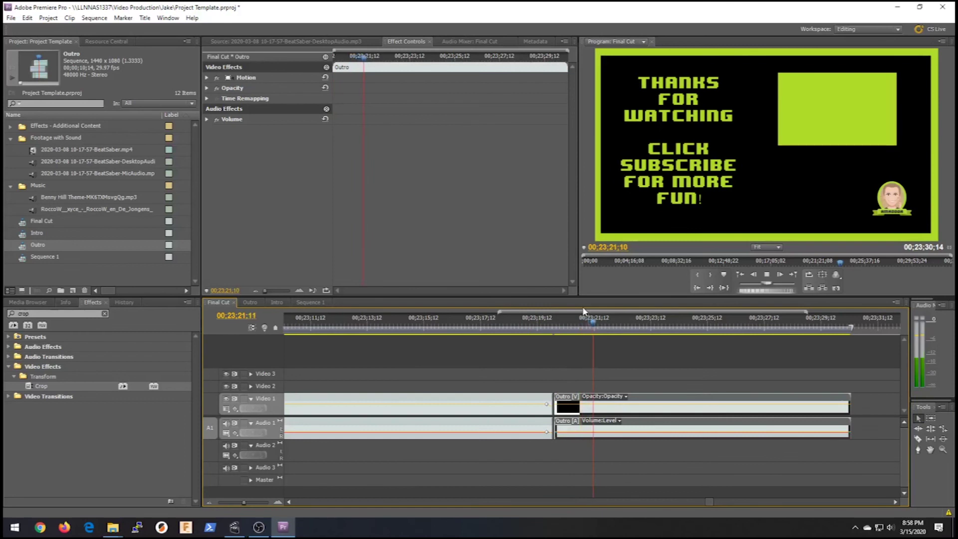
{"action": "key", "text": "space"}
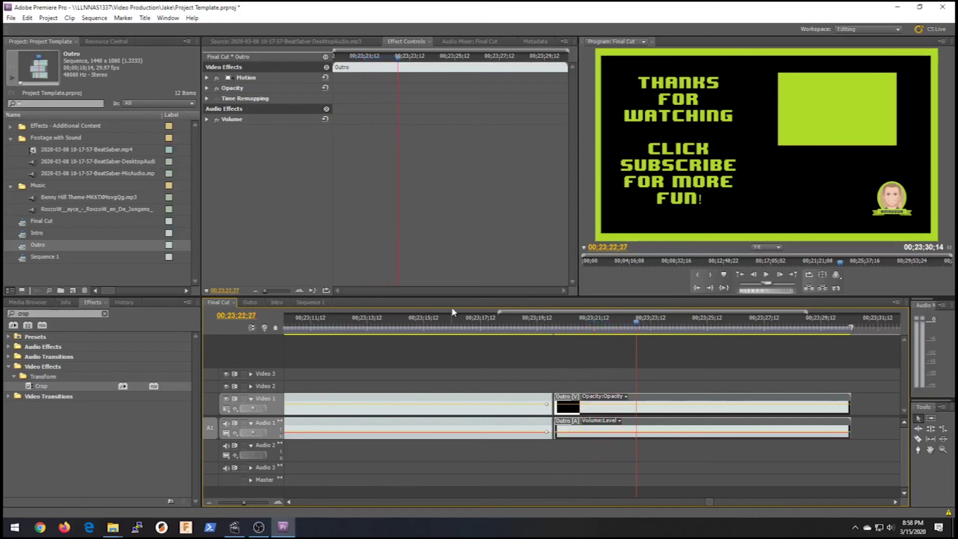
{"action": "left_click", "coordinate": [259, 302]}
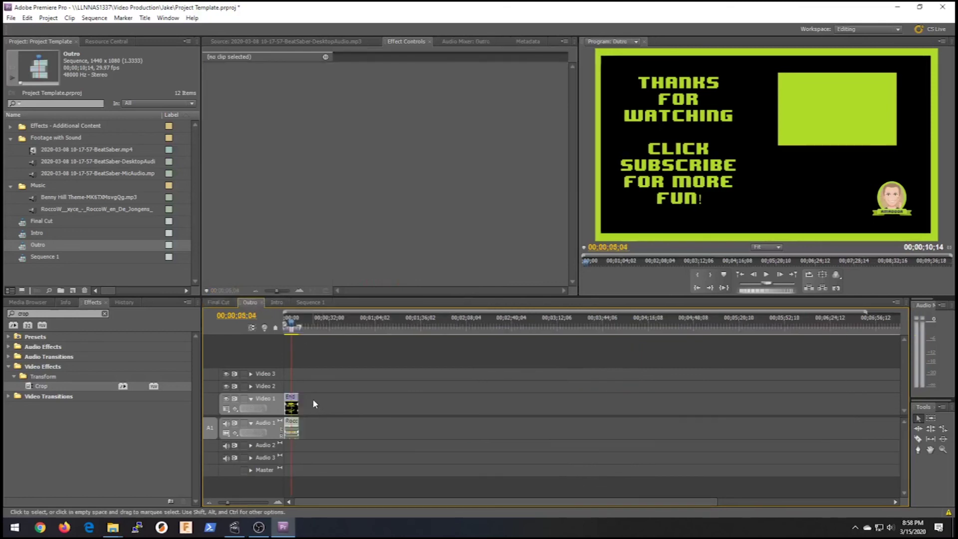
{"action": "left_click", "coordinate": [18, 150]}
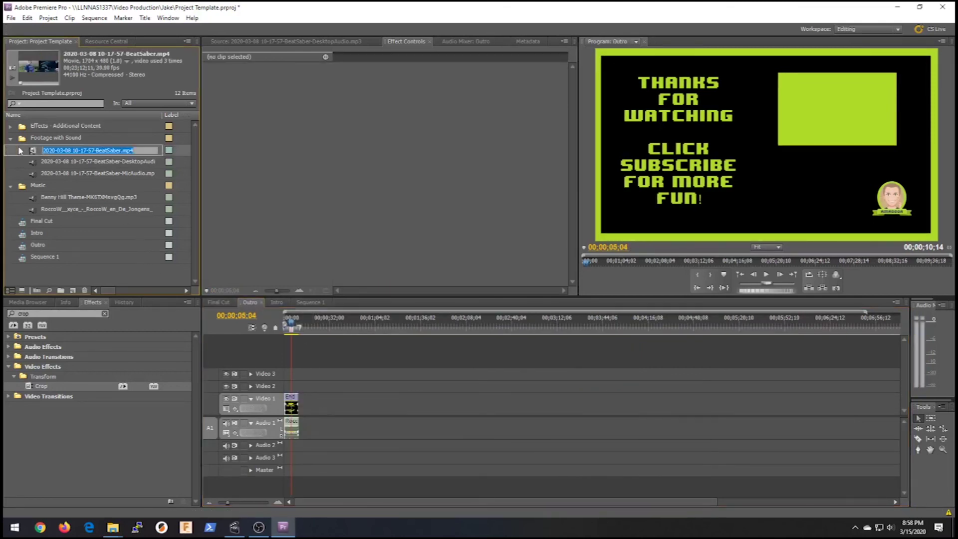
{"action": "left_click", "coordinate": [25, 152]}
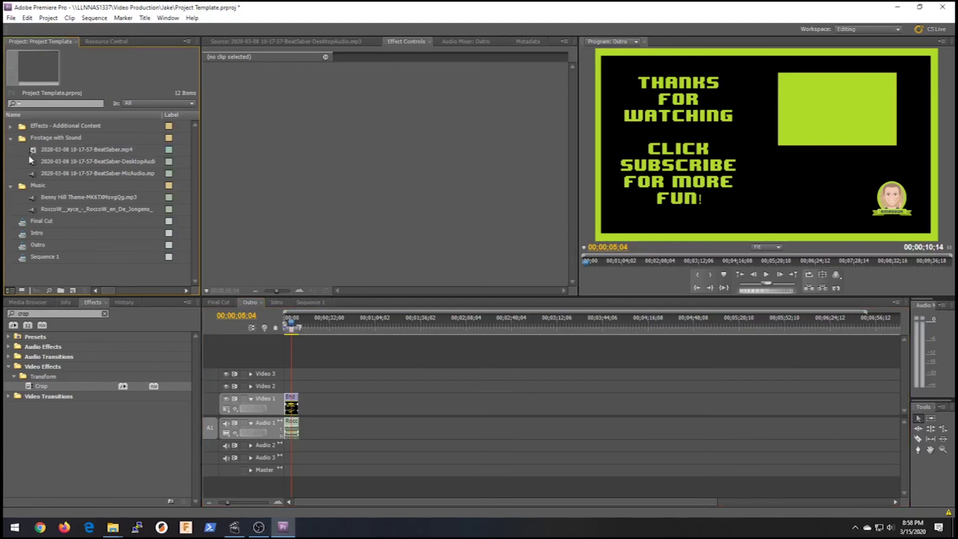
{"action": "left_click", "coordinate": [36, 151]}
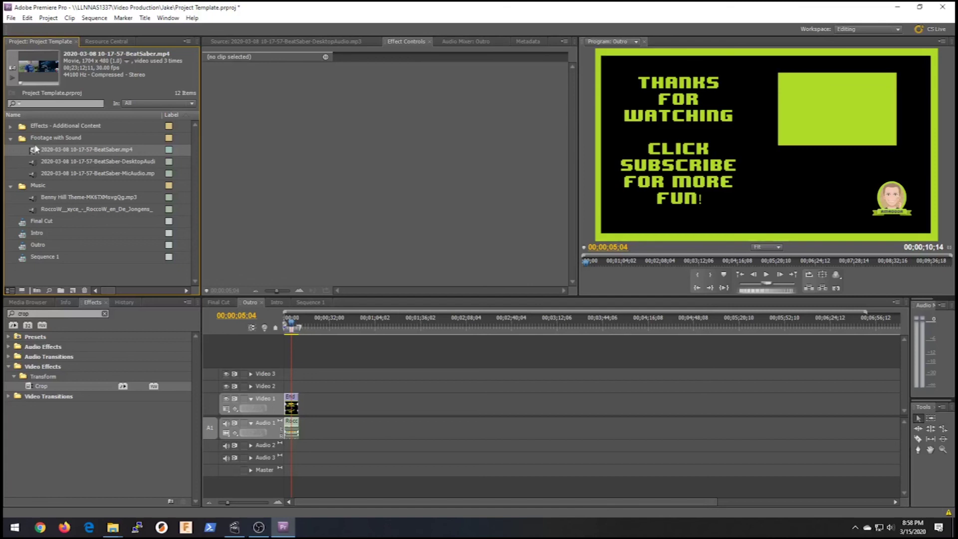
{"action": "left_click_drag", "start_coordinate": [198, 284], "coordinate": [279, 390]}
{"action": "left_click", "coordinate": [397, 395]}
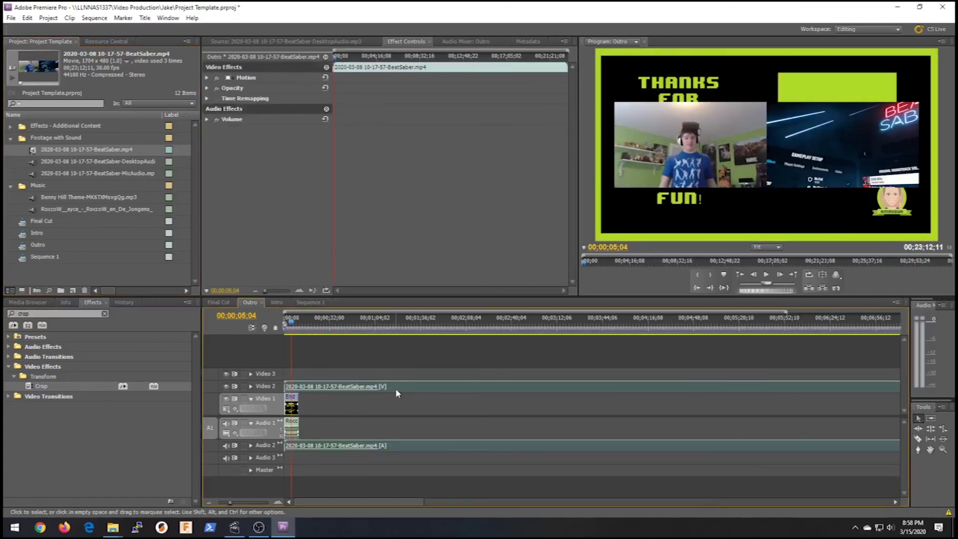
Unlink the BeatSaber clip's video and audio, and delete its audio from Audio 2
{"action": "right_click", "coordinate": [395, 388]}
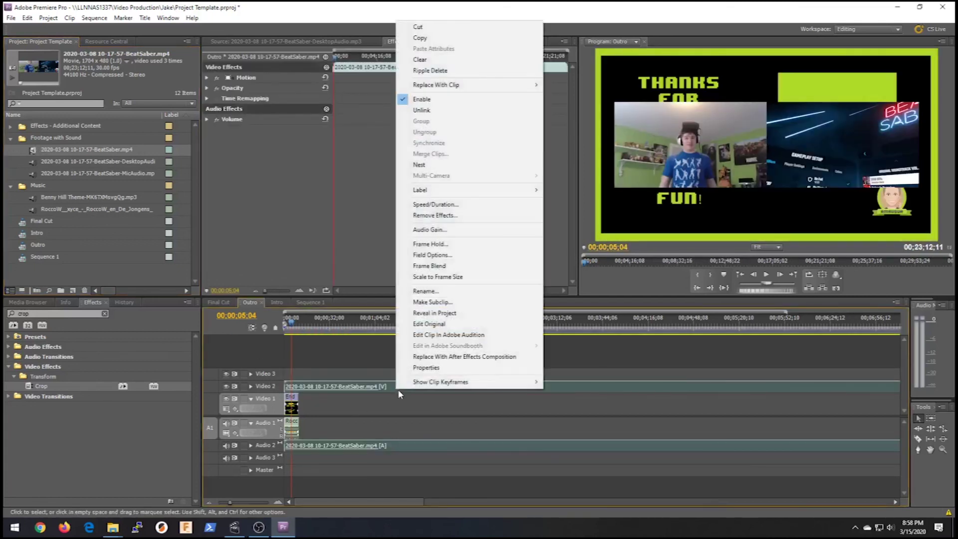
{"action": "left_click", "coordinate": [439, 116]}
{"action": "left_click", "coordinate": [423, 440]}
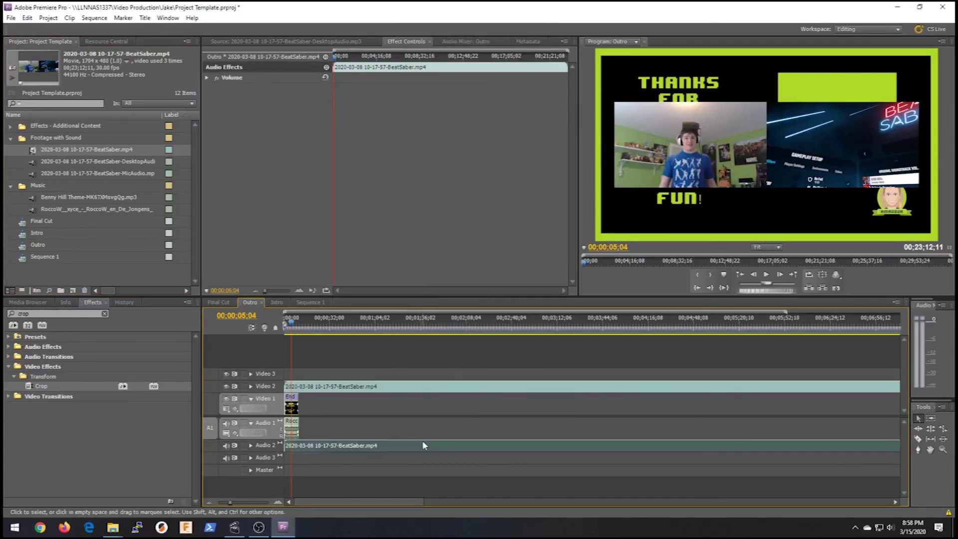
{"action": "key", "text": "Delete"}
{"action": "left_click", "coordinate": [427, 389]}
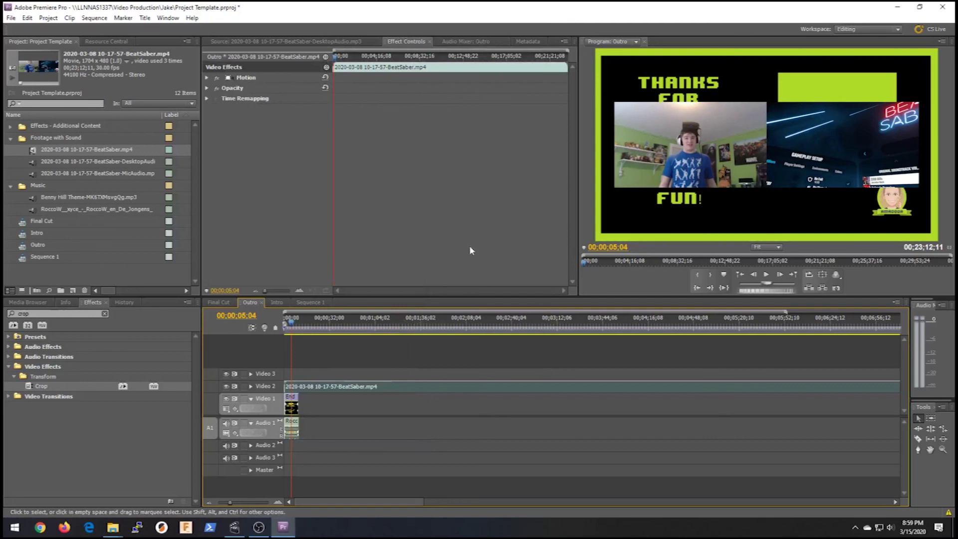
Split the BeatSaber clip on Video 2 at 00;02;51;21 and ripple delete the part before the cut
{"action": "left_click", "coordinate": [295, 327]}
{"action": "left_click_drag", "start_coordinate": [295, 328], "coordinate": [529, 330]}
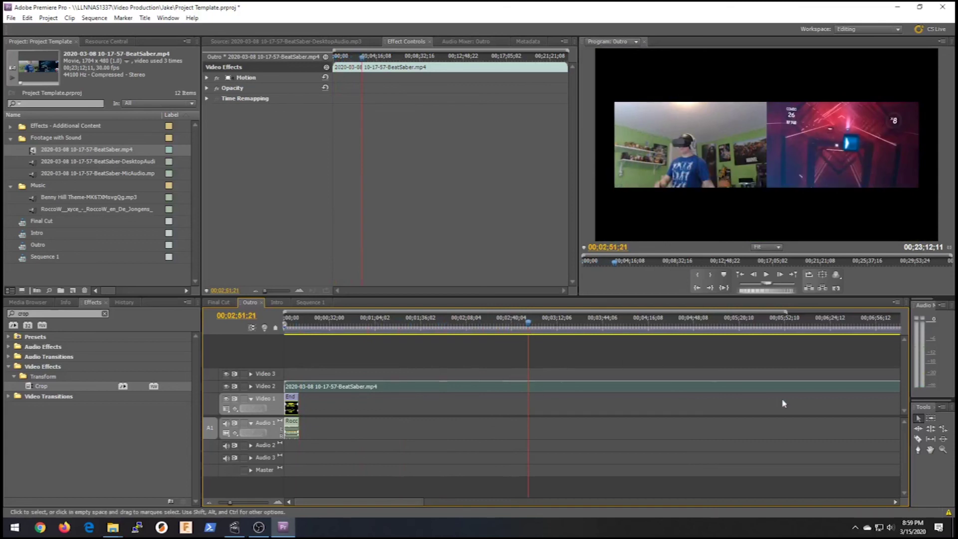
{"action": "left_click", "coordinate": [918, 439]}
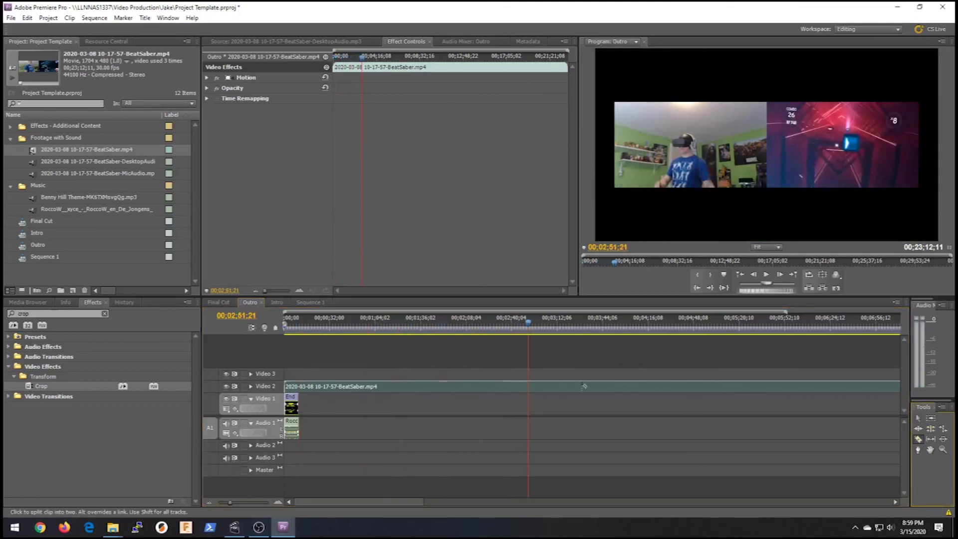
{"action": "left_click", "coordinate": [530, 386]}
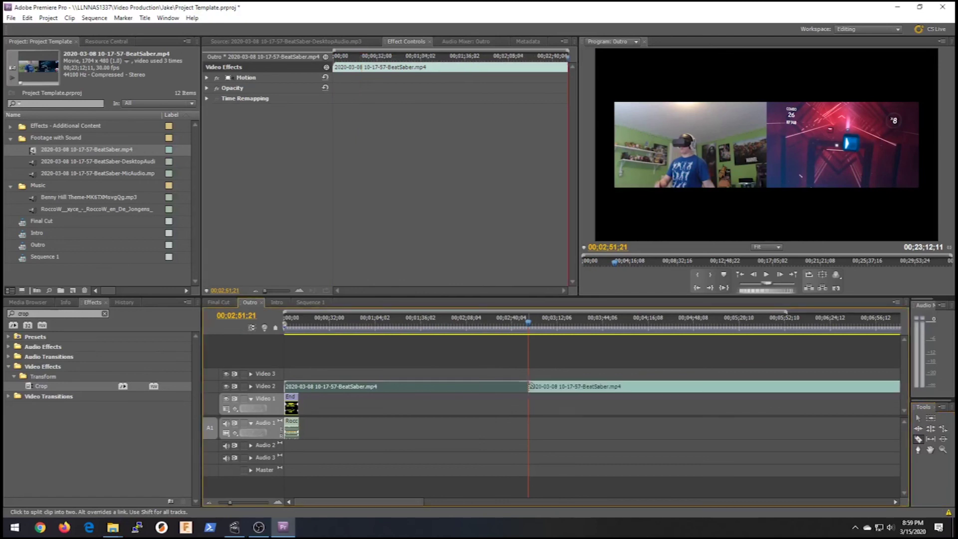
{"action": "key", "text": "v"}
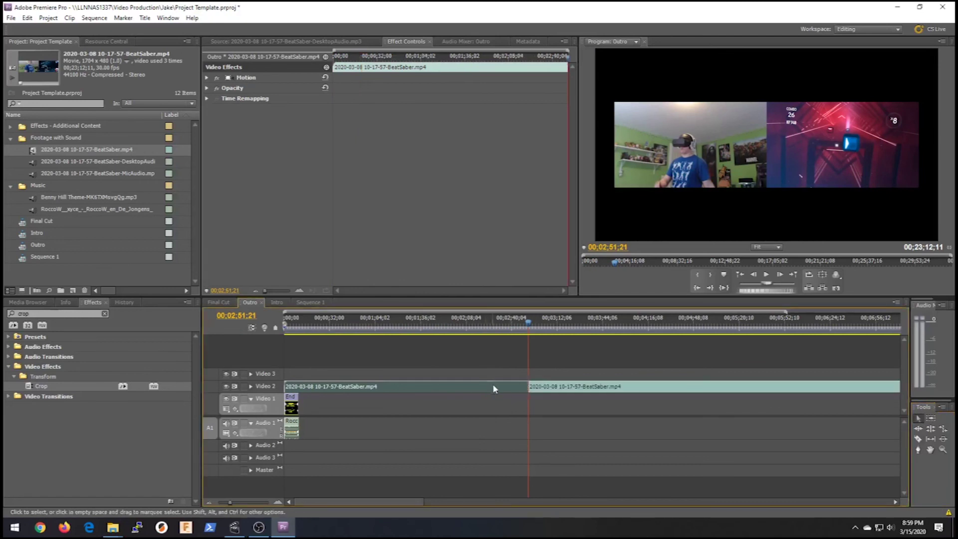
{"action": "right_click", "coordinate": [495, 390]}
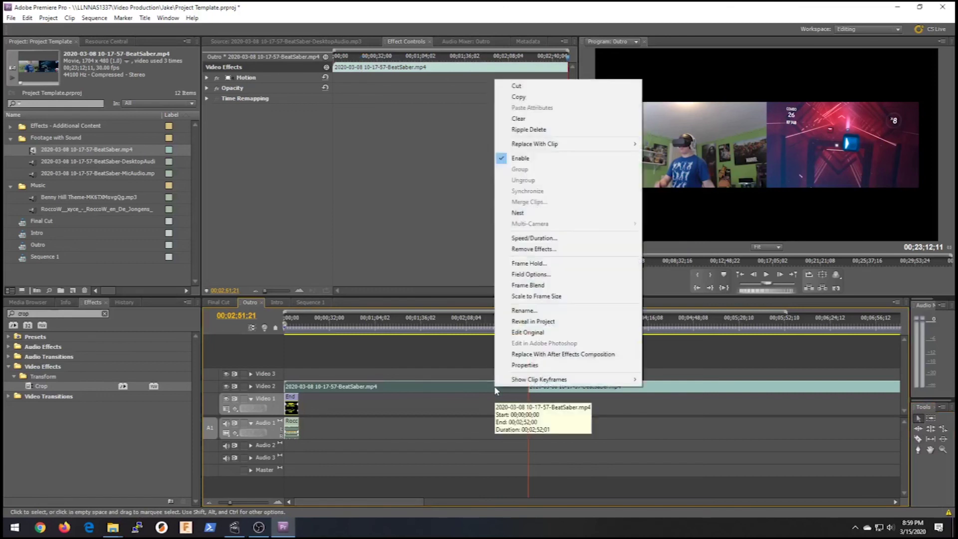
{"action": "left_click", "coordinate": [529, 129]}
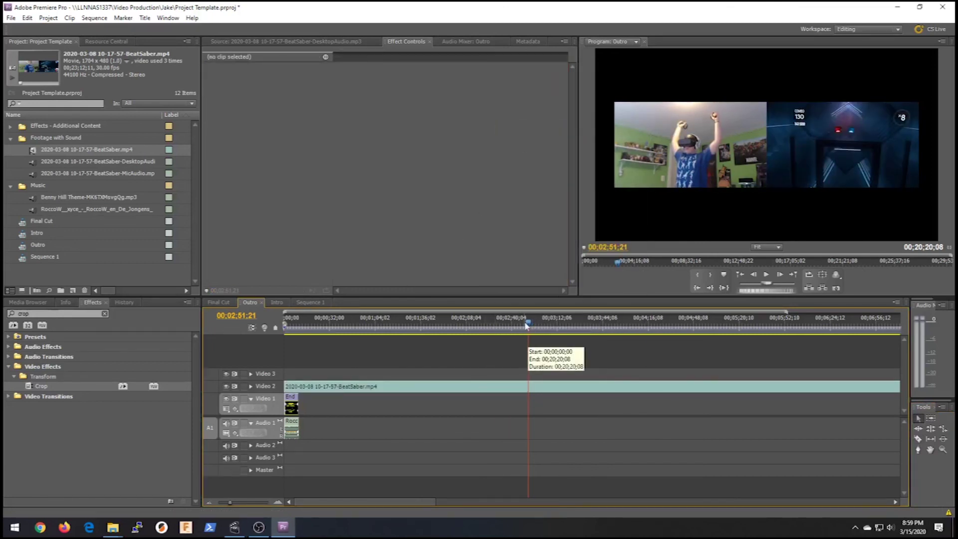
Split the BeatSaber clip at 00;00;09;23, near the end of the outro title, and delete the remainder
{"action": "left_click_drag", "start_coordinate": [527, 327], "coordinate": [294, 355]}
{"action": "key", "text": "space"}
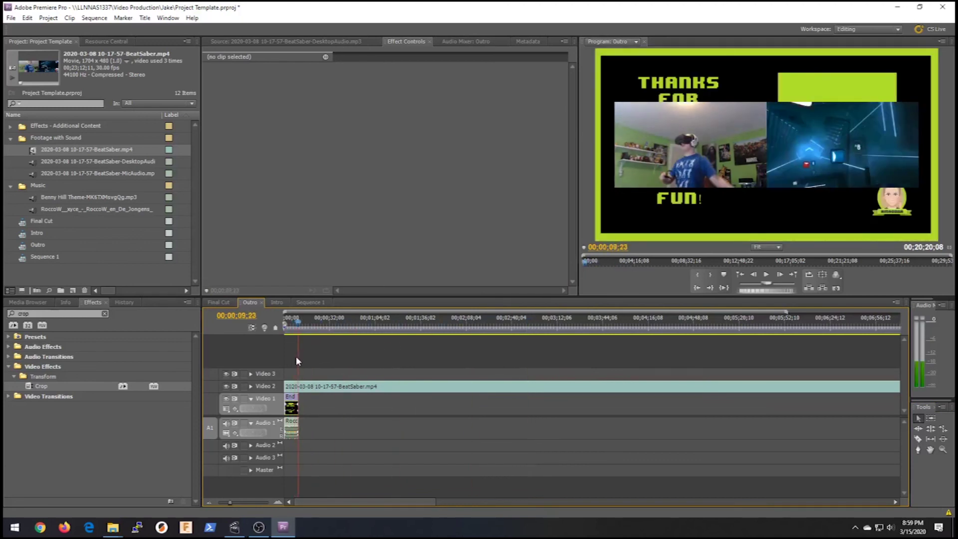
{"action": "key", "text": "c"}
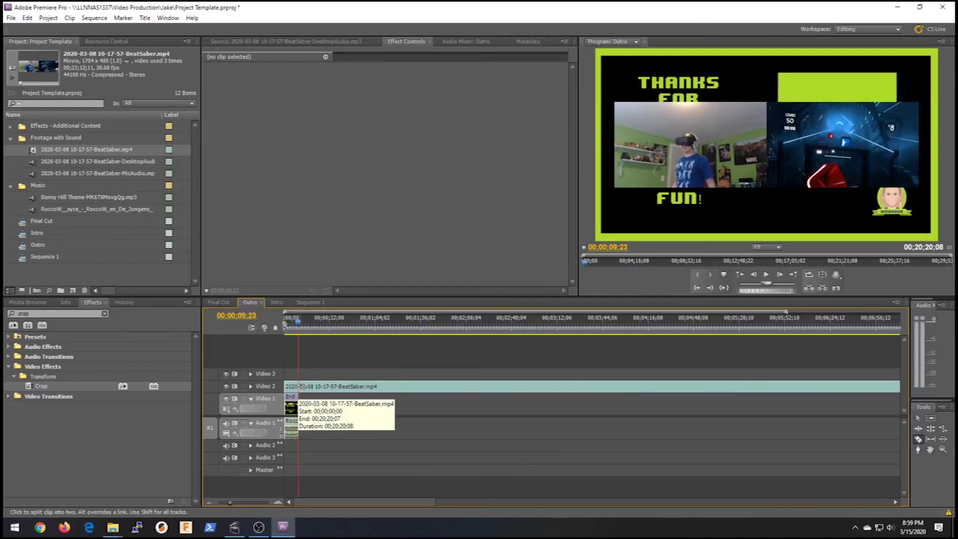
{"action": "left_click", "coordinate": [299, 385]}
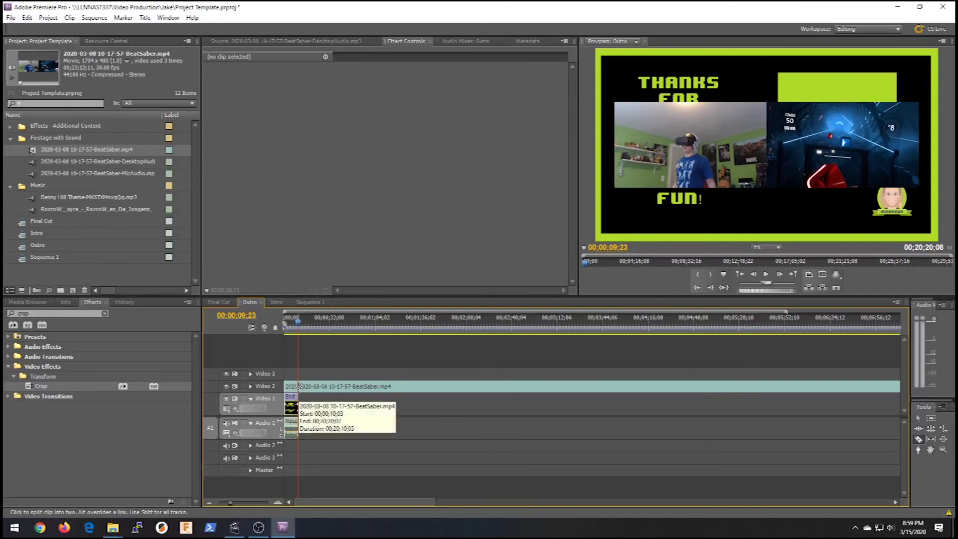
{"action": "key", "text": "v"}
{"action": "left_click", "coordinate": [350, 387]}
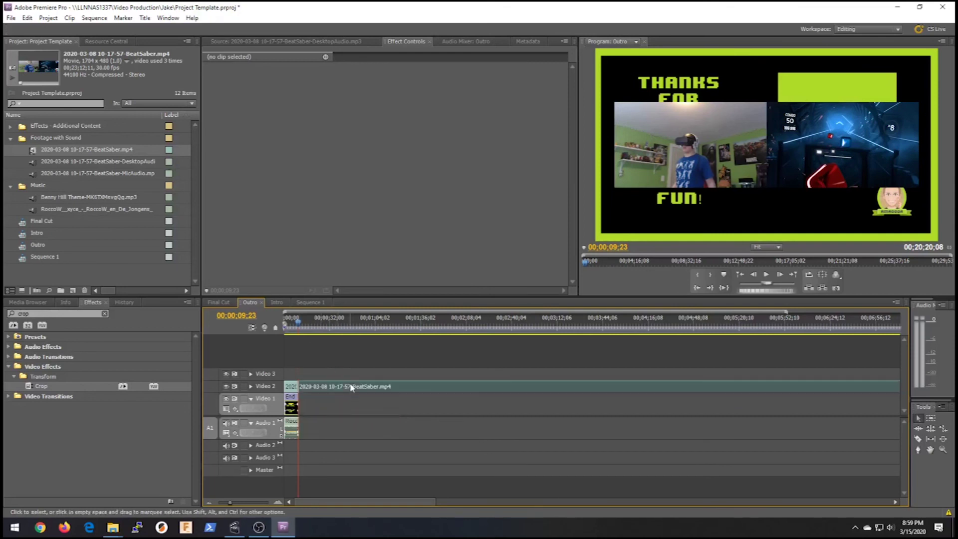
{"action": "key", "text": "Delete"}
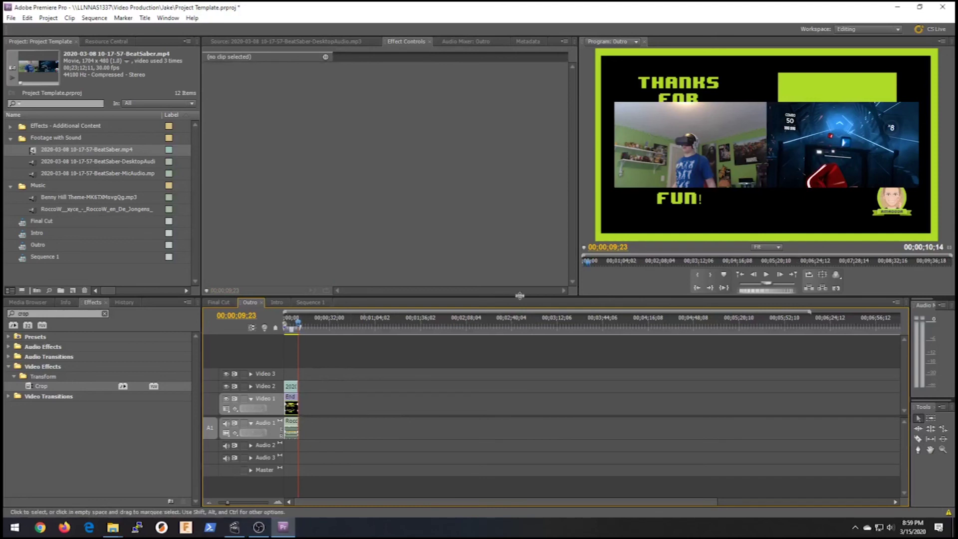
Move the BeatSaber clip up in the frame and apply the Crop effect with Left set to 50%
{"action": "left_click", "coordinate": [790, 171]}
{"action": "left_click_drag", "start_coordinate": [789, 154], "coordinate": [793, 118]}
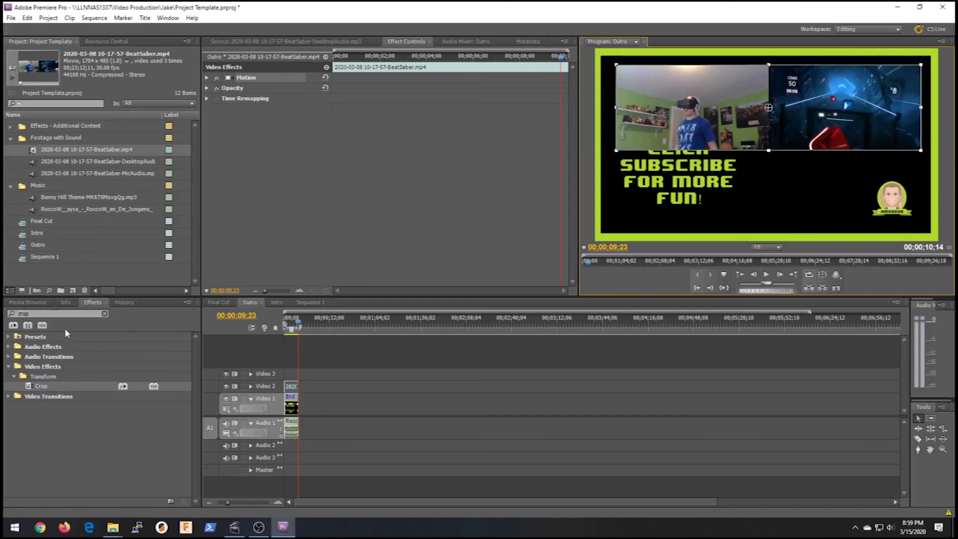
{"action": "left_click_drag", "start_coordinate": [42, 388], "coordinate": [260, 146]}
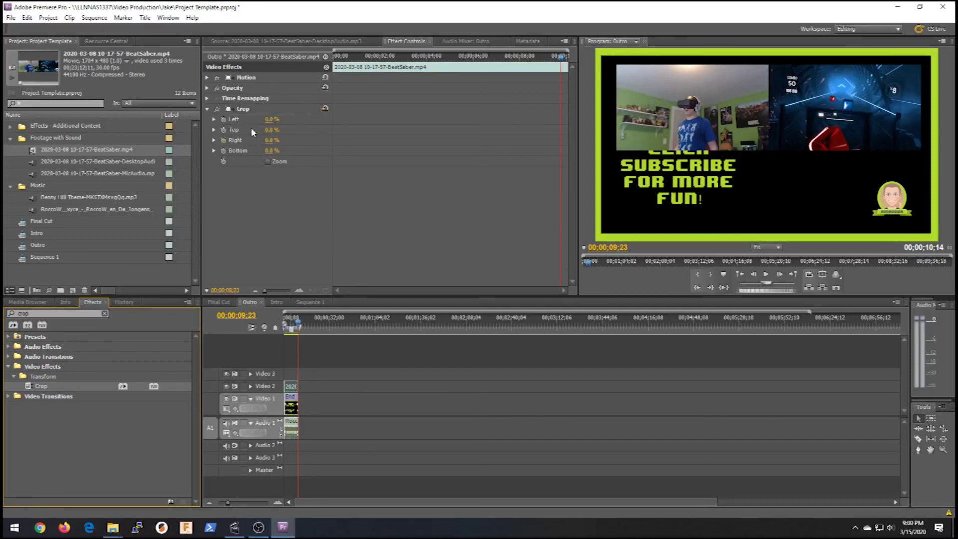
{"action": "left_click", "coordinate": [263, 119]}
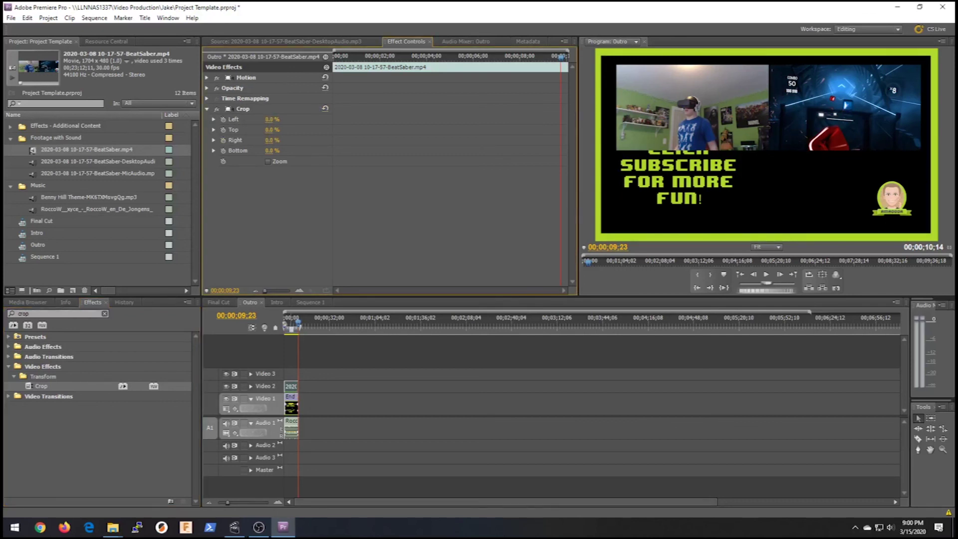
{"action": "left_click_drag", "start_coordinate": [270, 120], "coordinate": [300, 119]}
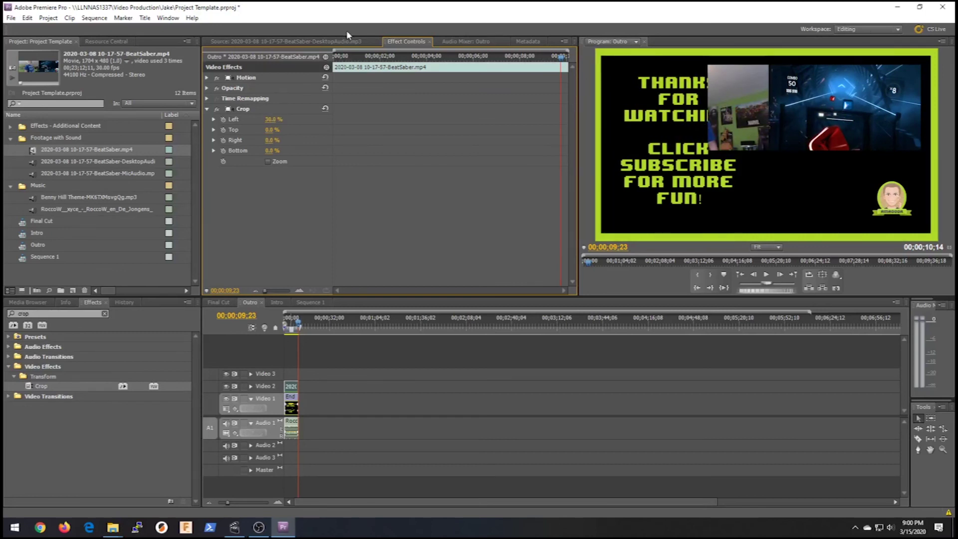
{"action": "left_click", "coordinate": [272, 119]}
{"action": "type", "text": "540"}
{"action": "key", "text": "Return"}
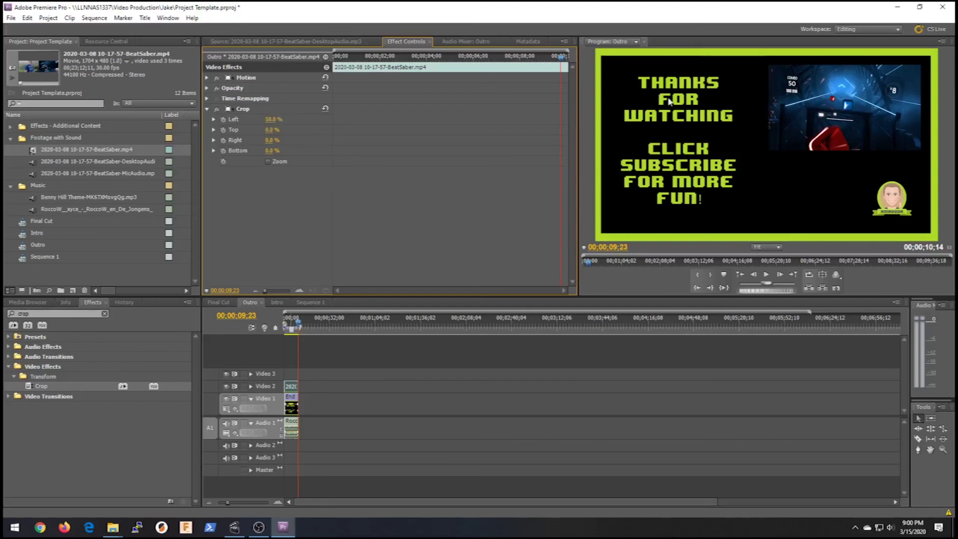
Scale down and reposition the cropped gameplay footage so it fits inside the green box with a thin border around it
{"action": "left_click", "coordinate": [804, 116]}
{"action": "left_click_drag", "start_coordinate": [803, 129], "coordinate": [785, 132]}
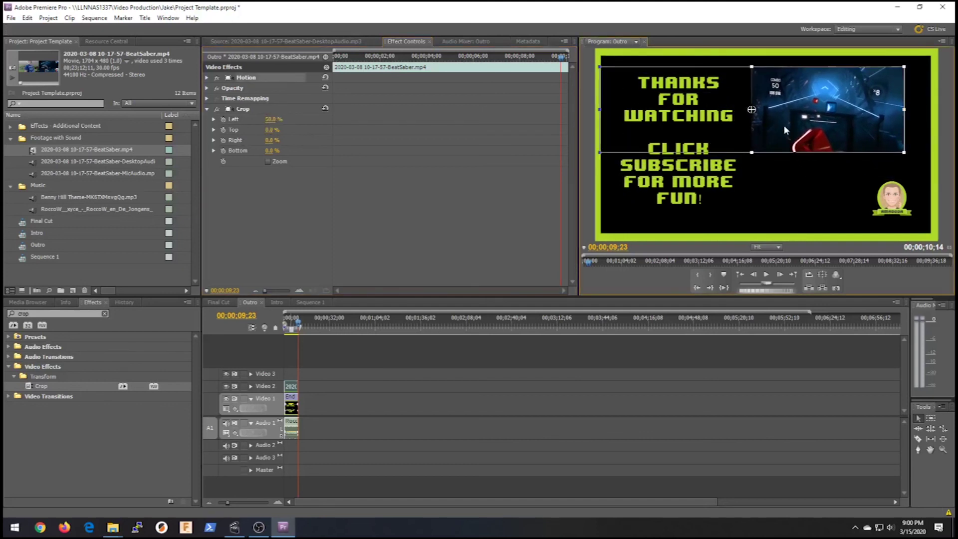
{"action": "left_click_drag", "start_coordinate": [903, 153], "coordinate": [893, 145]}
{"action": "left_click_drag", "start_coordinate": [811, 116], "coordinate": [837, 112]}
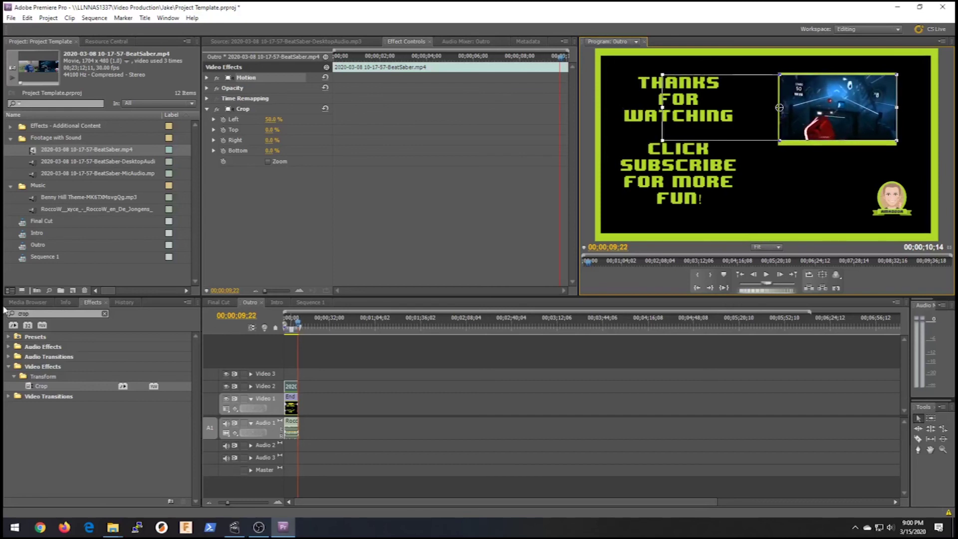
{"action": "left_click_drag", "start_coordinate": [850, 115], "coordinate": [852, 119]}
{"action": "left_click_drag", "start_coordinate": [896, 143], "coordinate": [892, 139]}
{"action": "left_click_drag", "start_coordinate": [849, 115], "coordinate": [852, 117]}
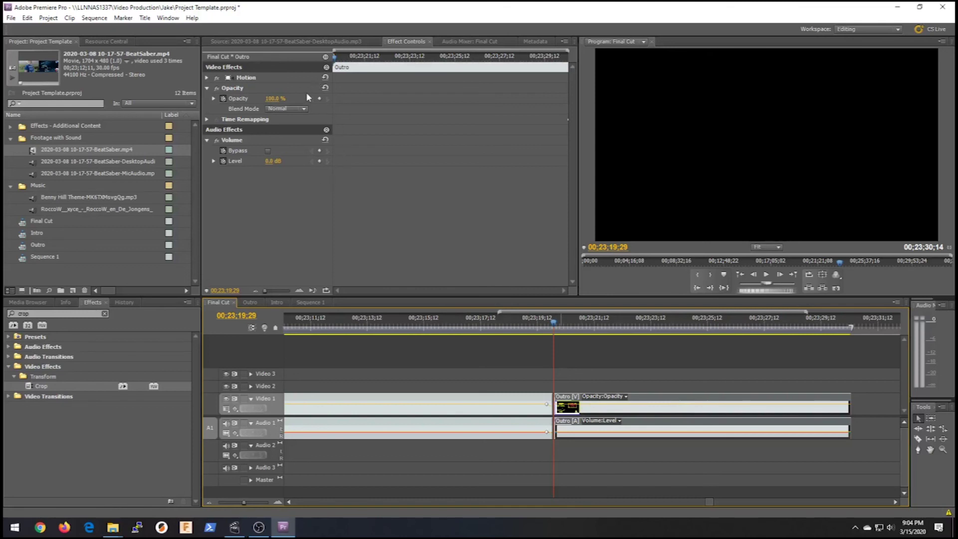
Add Opacity and Volume Level keyframes at the start of the Outro clip in Final Cut, at 00;23;19;29
{"action": "left_click", "coordinate": [319, 161]}
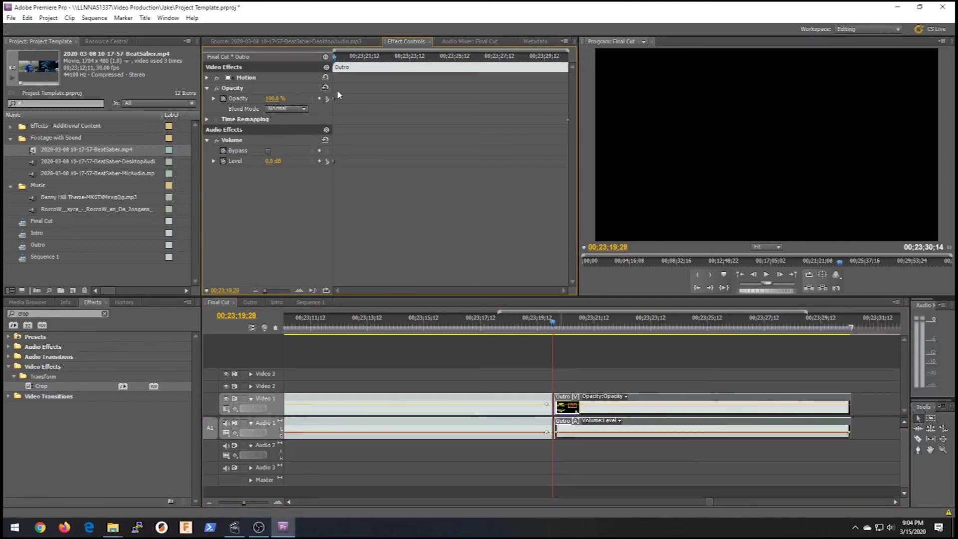
{"action": "key", "text": "Left"}
{"action": "key", "text": "Left"}
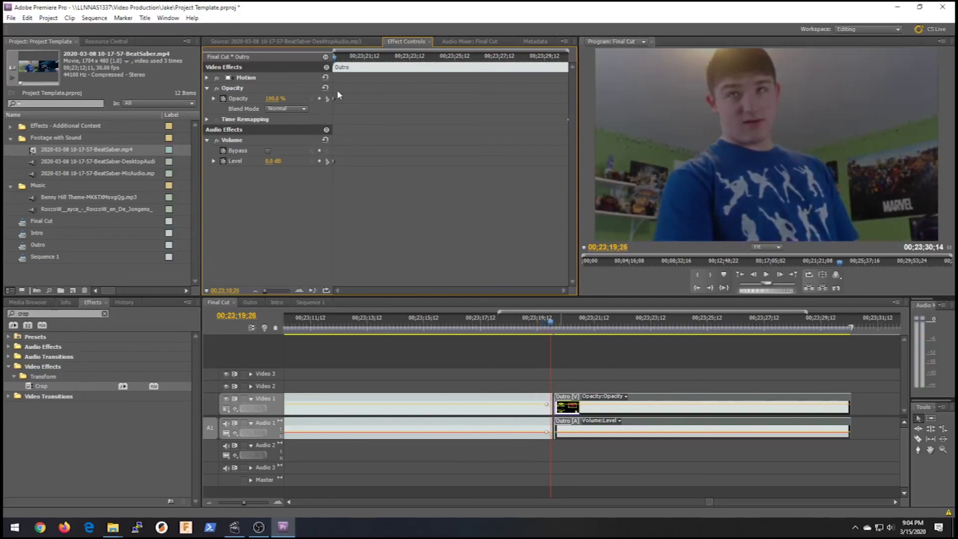
{"action": "key", "text": "Right"}
{"action": "key", "text": "Right"}
{"action": "key", "text": "Right"}
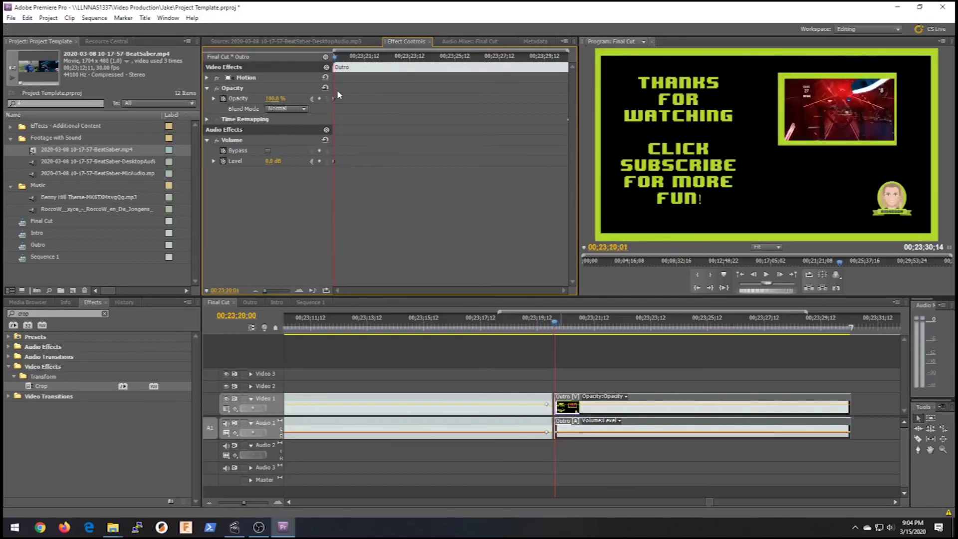
{"action": "key", "text": "Right"}
{"action": "key", "text": "Left"}
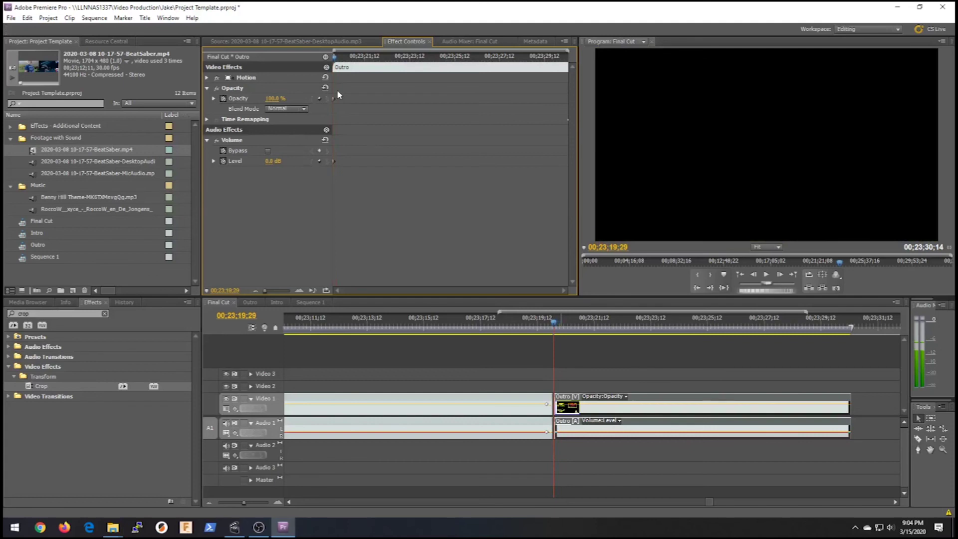
Set the Outro clip's starting Opacity keyframe to 0% and its Volume Level keyframe to -256 dB
{"action": "left_click", "coordinate": [270, 99]}
{"action": "type", "text": "0"}
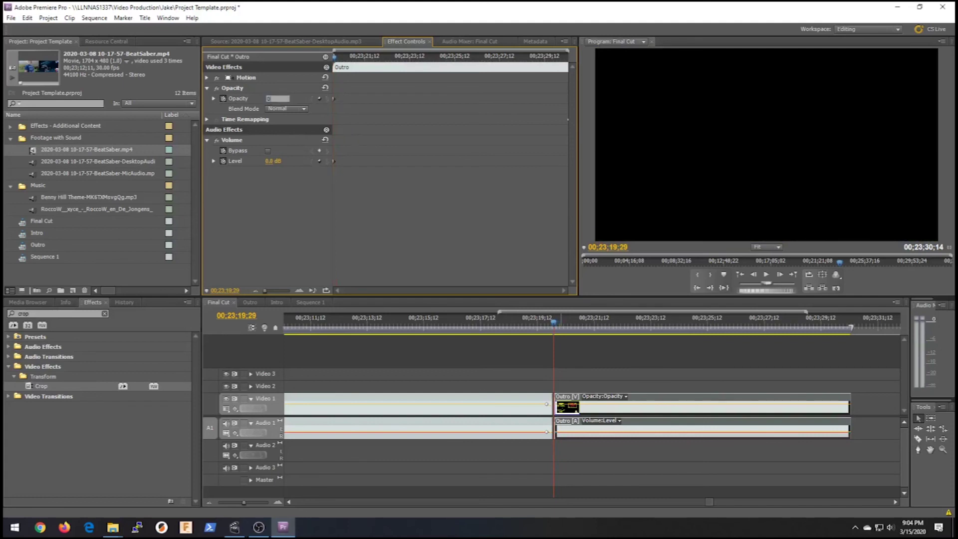
{"action": "left_click", "coordinate": [277, 160]}
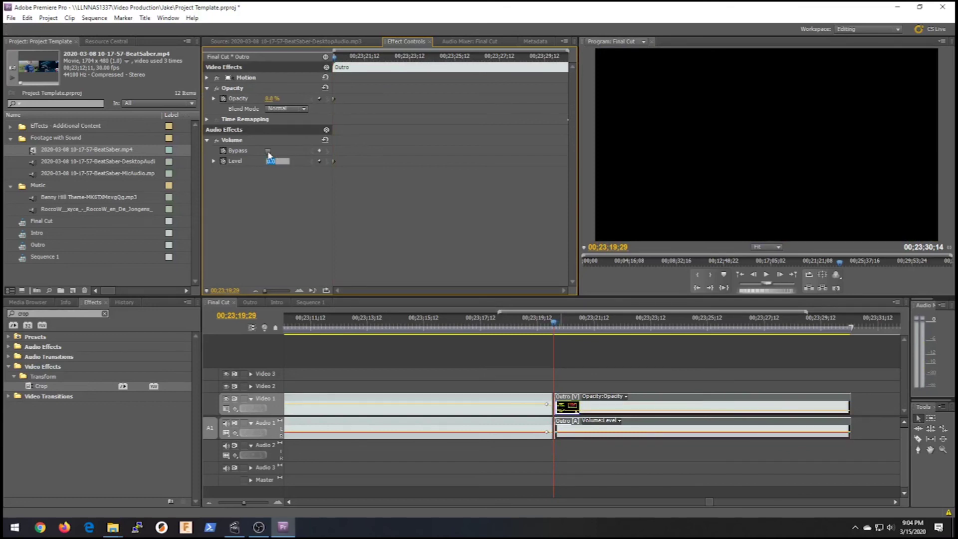
{"action": "type", "text": "256"}
{"action": "key", "text": "Return"}
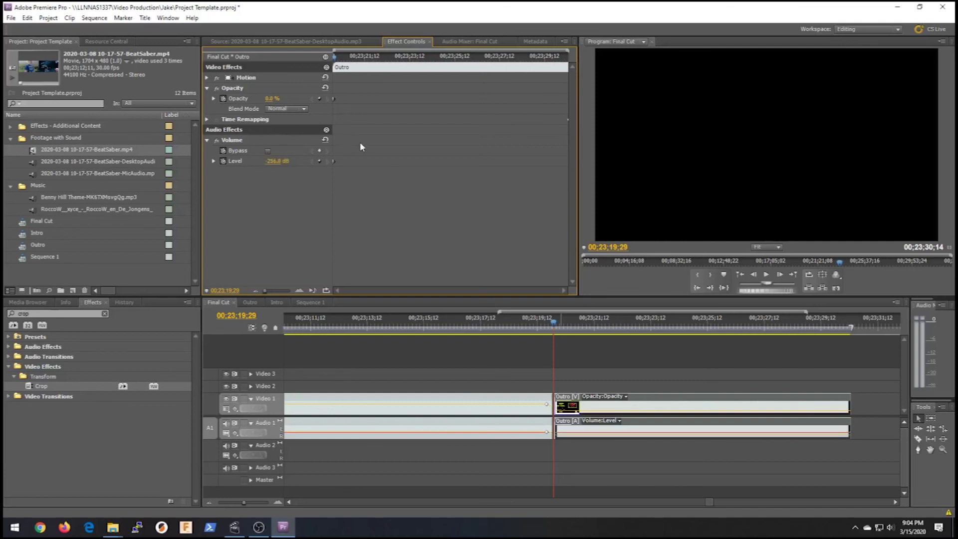
{"action": "key", "text": "Right"}
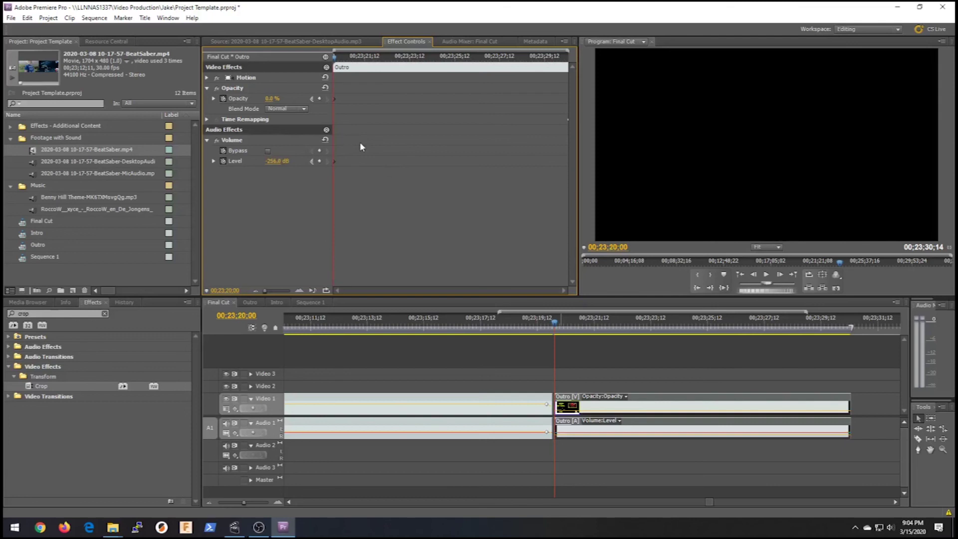
Add Opacity and Volume Level keyframes on the Outro clip at 00;23;20;05, with Level at 0 dB and Opacity at 100%
{"action": "key", "text": "Right"}
{"action": "key", "text": "Right"}
{"action": "key", "text": "Right"}
{"action": "key", "text": "Right"}
{"action": "key", "text": "Right"}
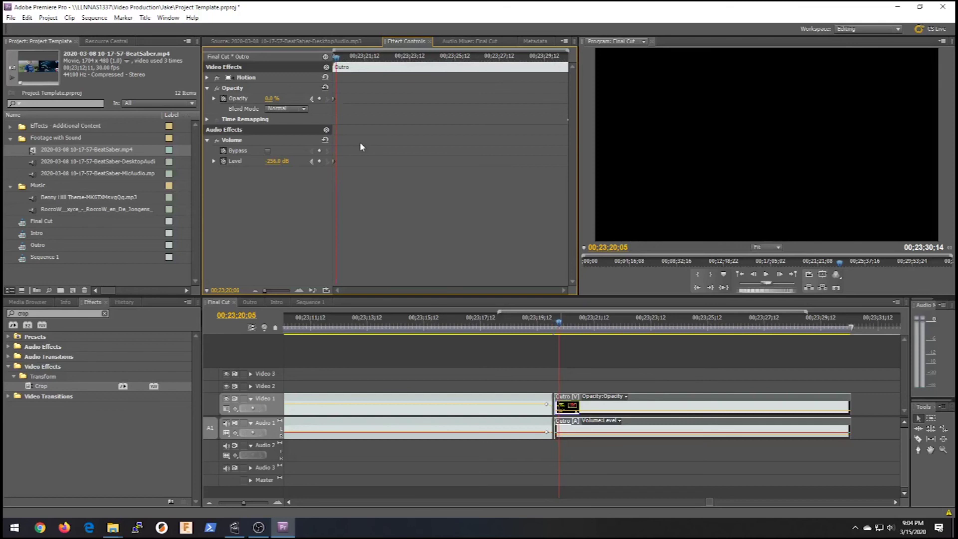
{"action": "left_click", "coordinate": [320, 99]}
{"action": "left_click", "coordinate": [273, 162]}
{"action": "type", "text": "0"}
{"action": "key", "text": "Return"}
{"action": "left_click", "coordinate": [271, 99]}
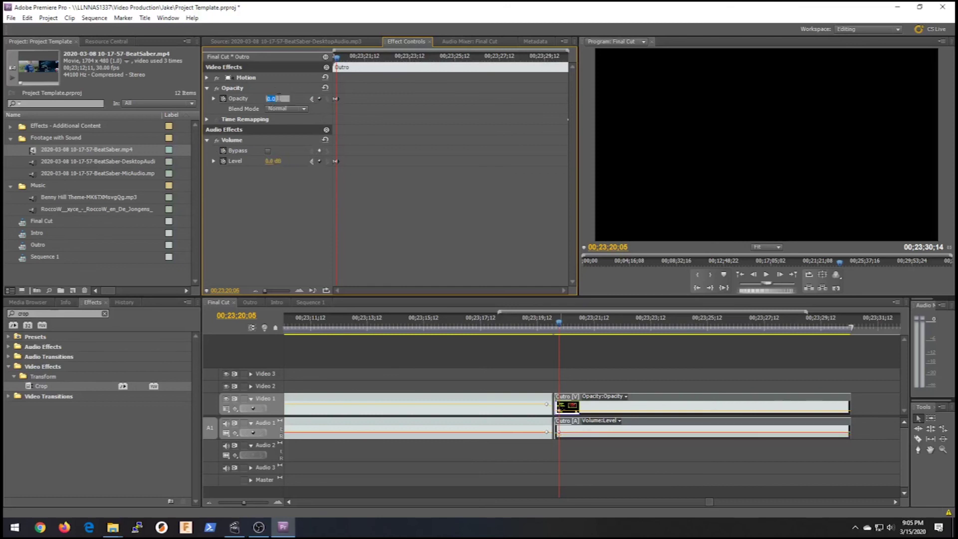
{"action": "type", "text": "100"}
{"action": "key", "text": "Return"}
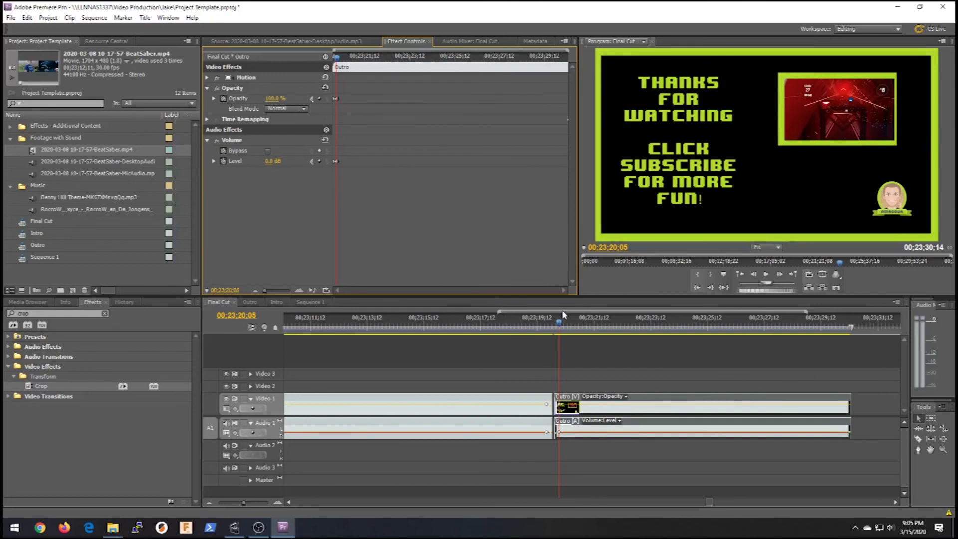
Play the transition from the main footage into the Outro clip to check the fade-in
{"action": "left_click", "coordinate": [560, 329]}
{"action": "left_click_drag", "start_coordinate": [560, 328], "coordinate": [510, 328]}
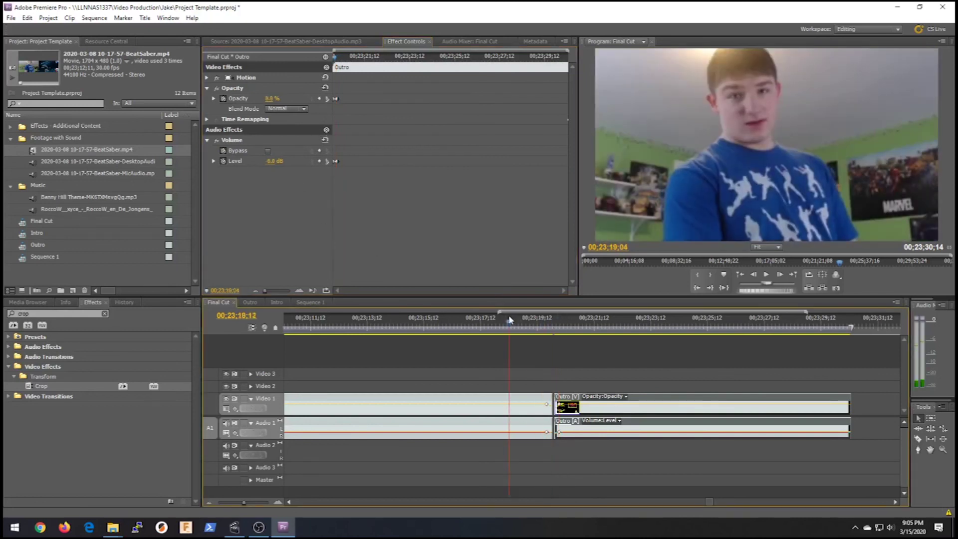
{"action": "key", "text": "space"}
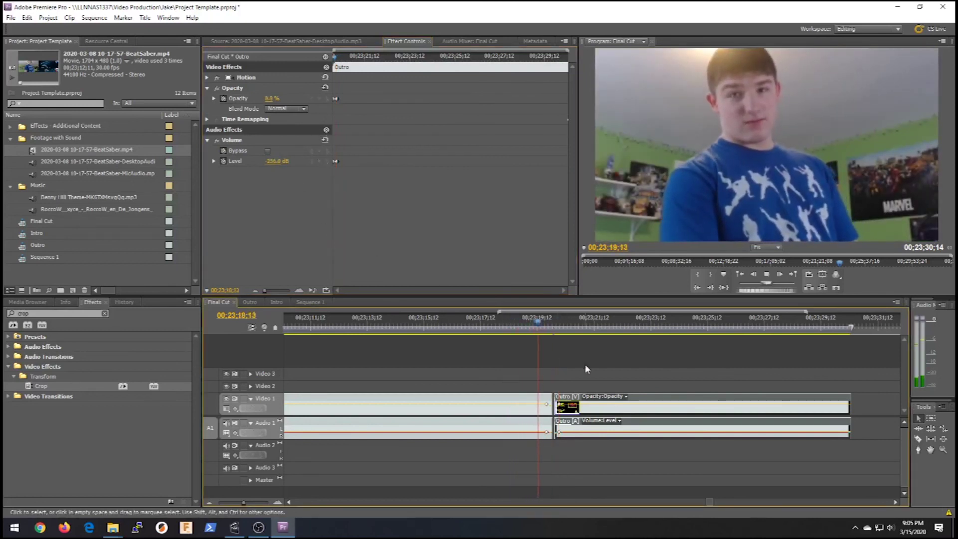
{"action": "key", "text": "space"}
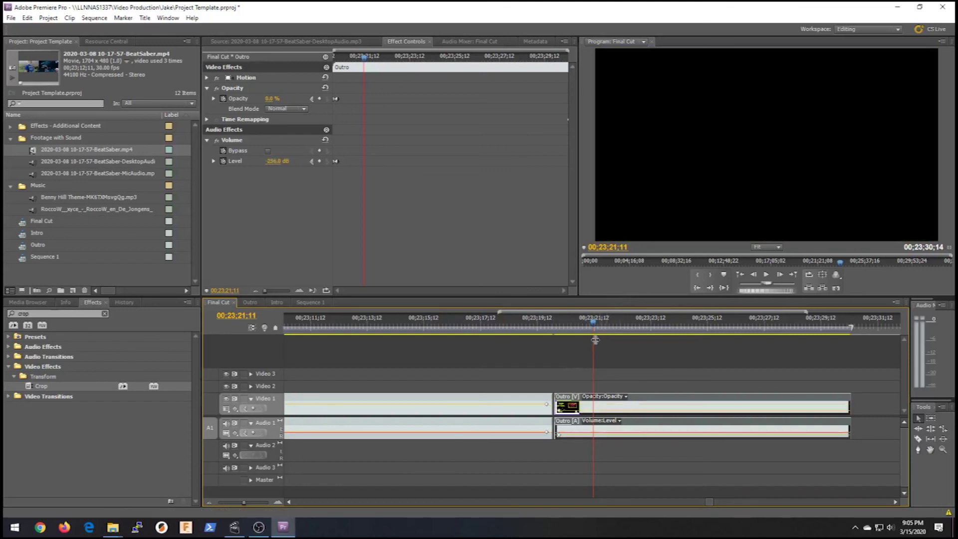
Replay the transition and undo the recent Opacity and Volume Level keyframe changes on the Outro clip
{"action": "left_click", "coordinate": [524, 336]}
{"action": "key", "text": "space"}
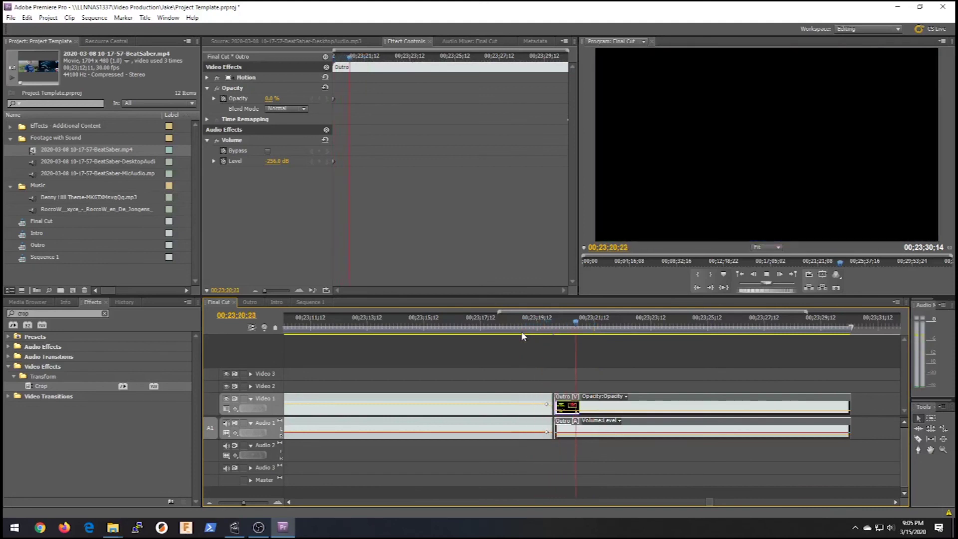
{"action": "key", "text": "space"}
{"action": "key", "text": "ctrl+z"}
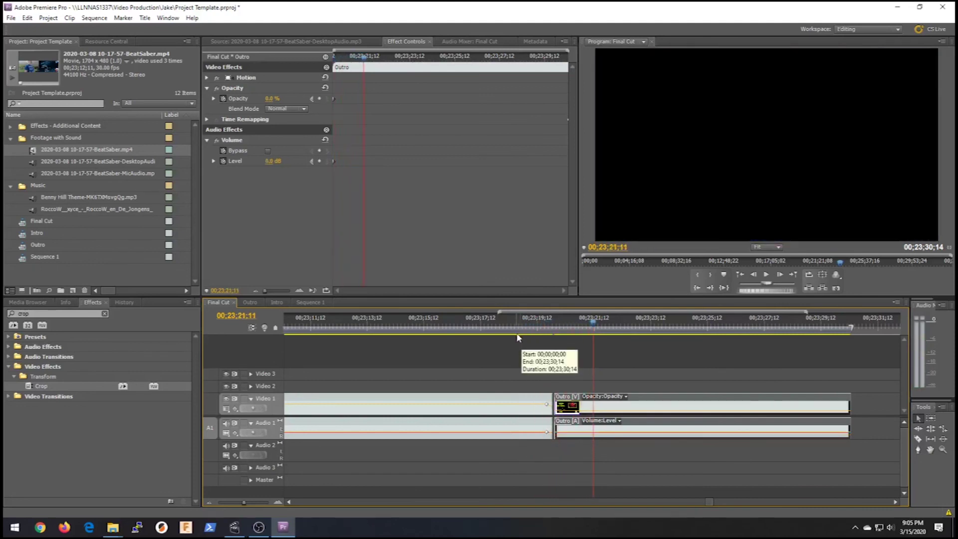
{"action": "key", "text": "ctrl+z"}
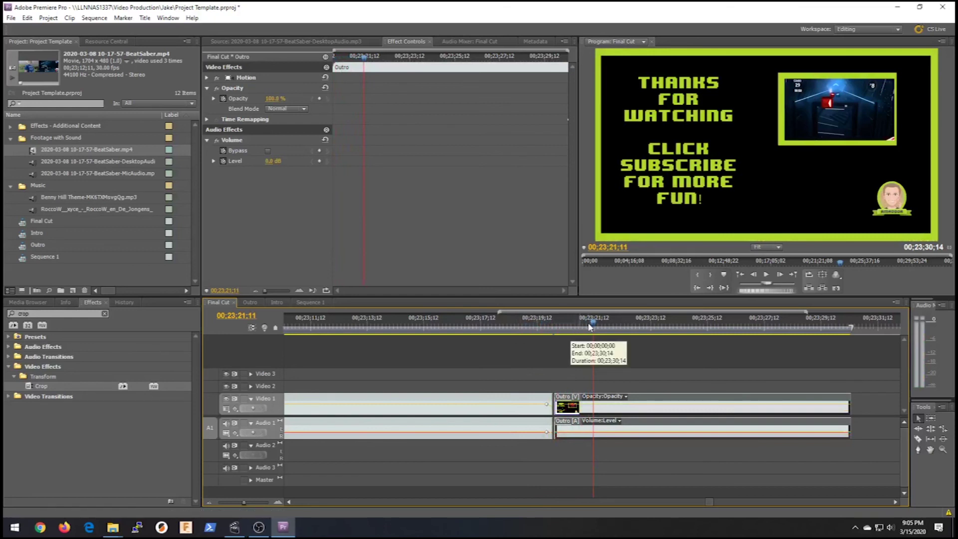
Play from about 00;23;19;08 into the Outro to review the transition without its fade-in keyframes
{"action": "left_click", "coordinate": [537, 319]}
{"action": "left_click_drag", "start_coordinate": [536, 320], "coordinate": [533, 319]}
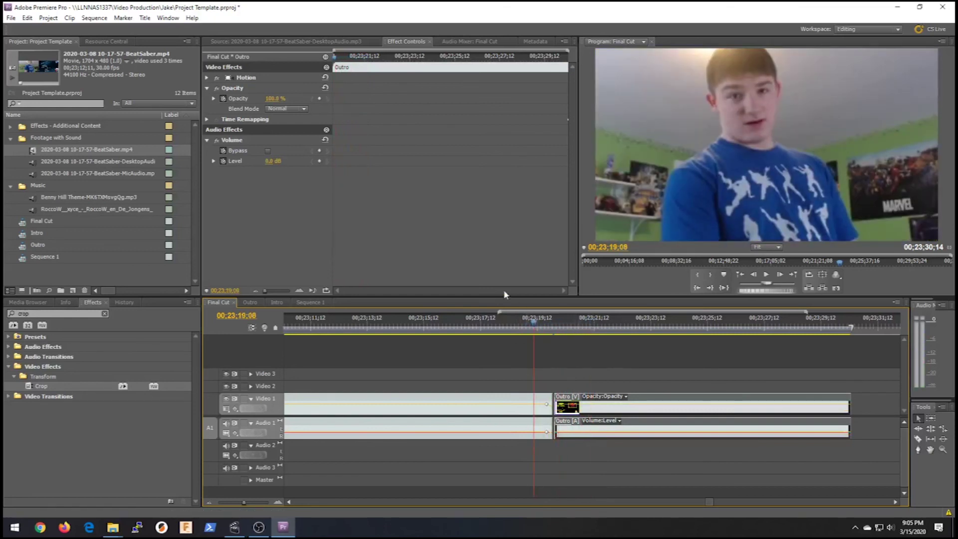
{"action": "key", "text": "space"}
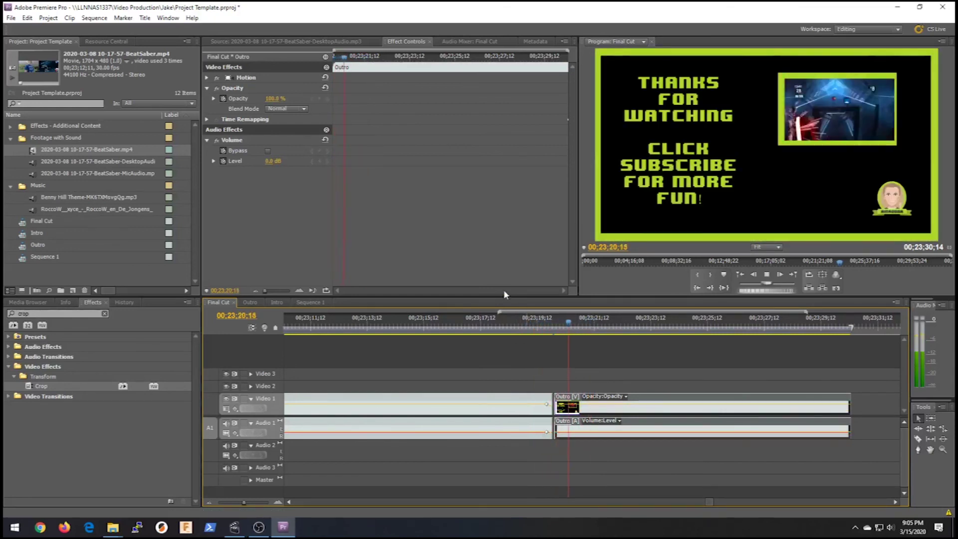
{"action": "key", "text": "space"}
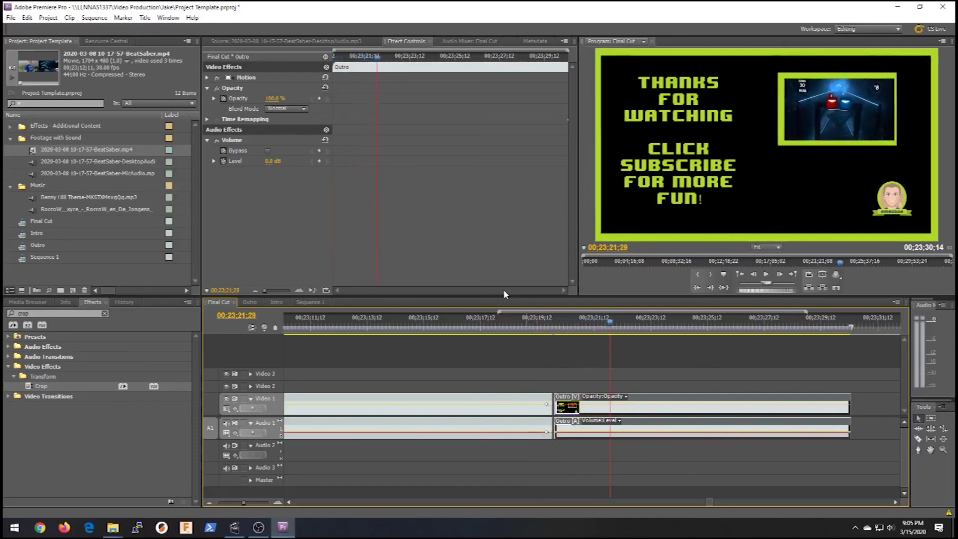
Redo all the undone Opacity and Volume Level keyframe changes to restore the Outro clip's fade-in
{"action": "left_click", "coordinate": [26, 18]}
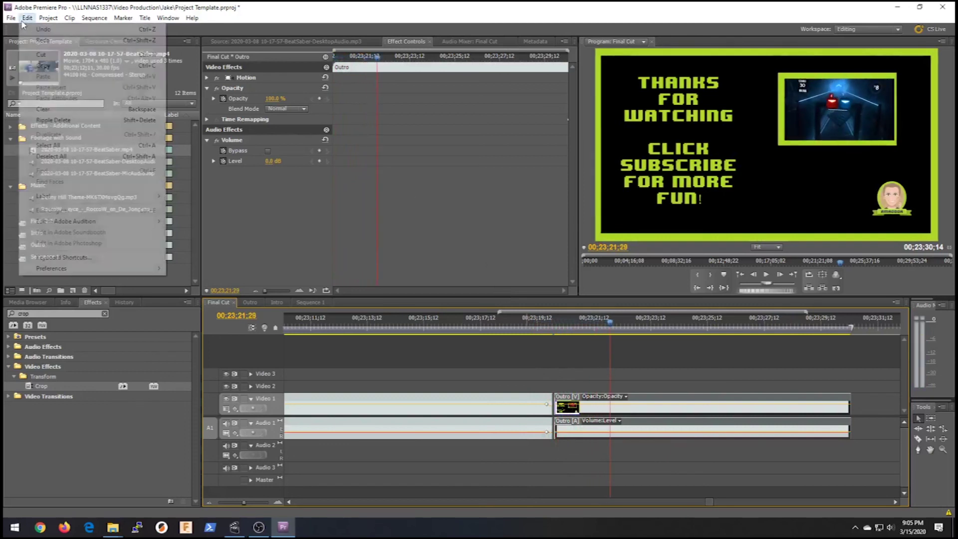
{"action": "left_click", "coordinate": [75, 40]}
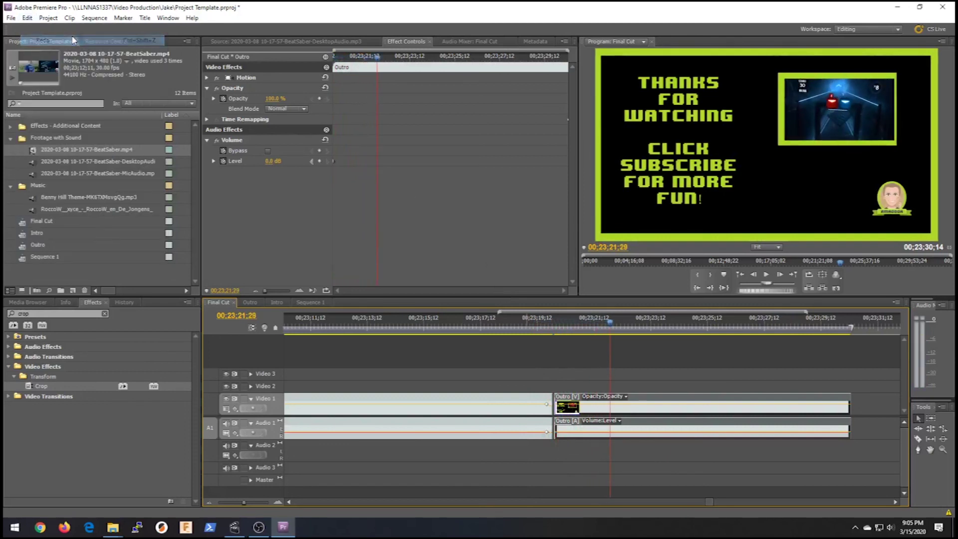
{"action": "left_click", "coordinate": [27, 18]}
{"action": "left_click", "coordinate": [43, 41]}
{"action": "left_click", "coordinate": [27, 17]}
{"action": "left_click", "coordinate": [43, 40]}
{"action": "left_click", "coordinate": [27, 18]}
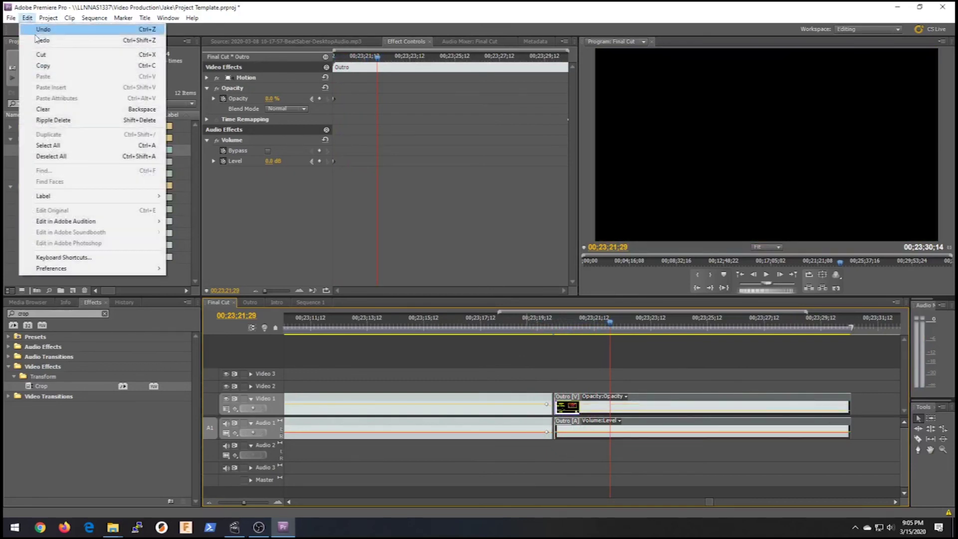
{"action": "left_click", "coordinate": [36, 44]}
{"action": "left_click", "coordinate": [27, 18]}
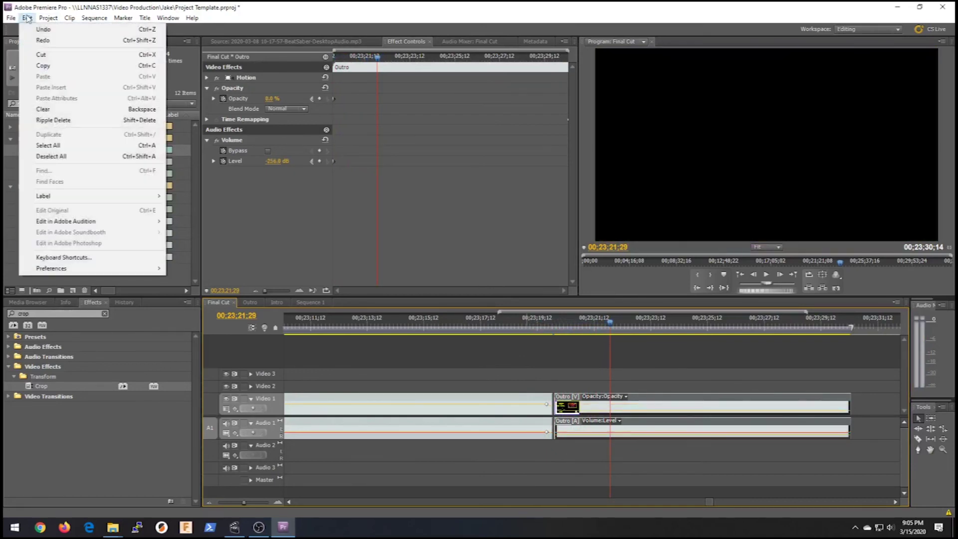
{"action": "left_click", "coordinate": [41, 41]}
{"action": "left_click", "coordinate": [27, 18]}
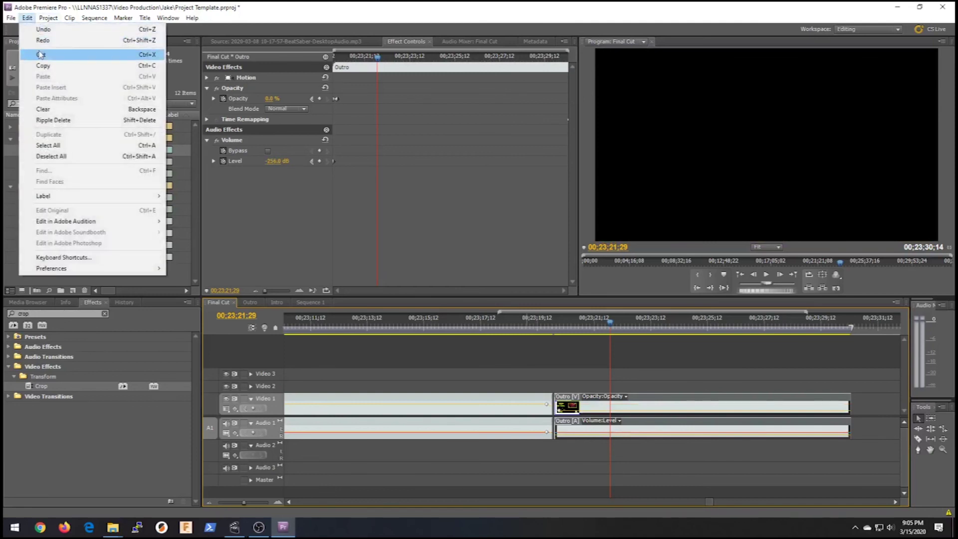
{"action": "left_click", "coordinate": [42, 41]}
{"action": "left_click", "coordinate": [27, 18]}
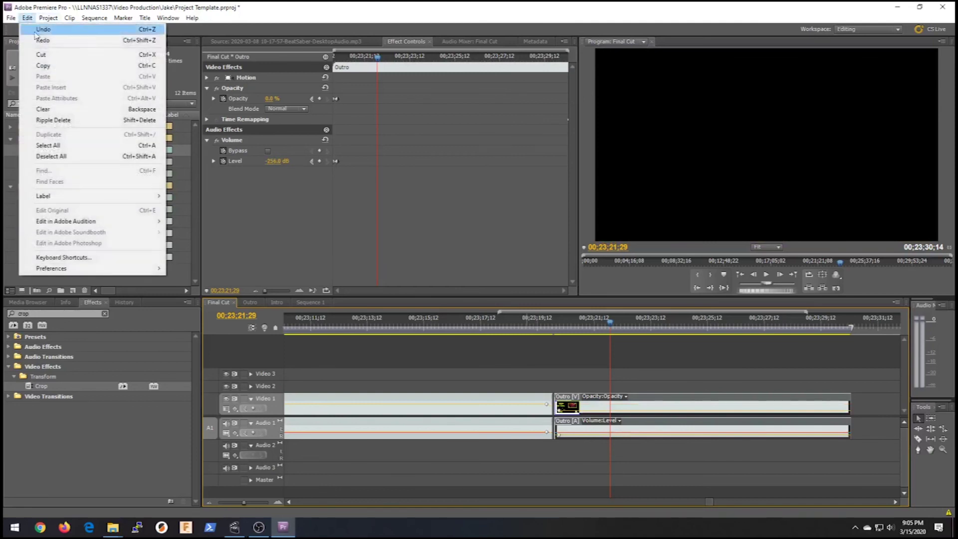
{"action": "left_click", "coordinate": [41, 41]}
{"action": "left_click", "coordinate": [27, 18]}
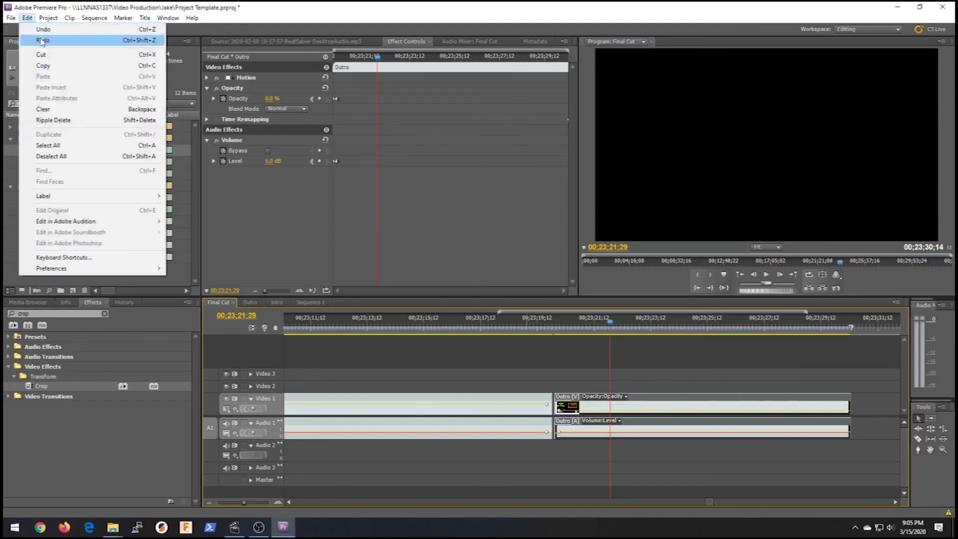
{"action": "left_click", "coordinate": [41, 41]}
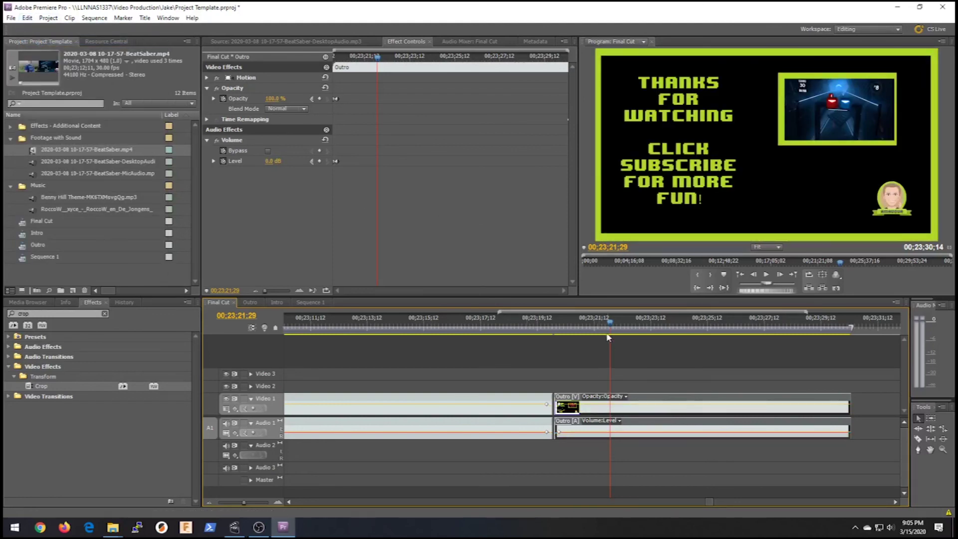
Add Volume Level and Opacity keyframes near the end of the Outro clip, at 00;23;30;02, where the gameplay footage is still showing
{"action": "left_click", "coordinate": [799, 328]}
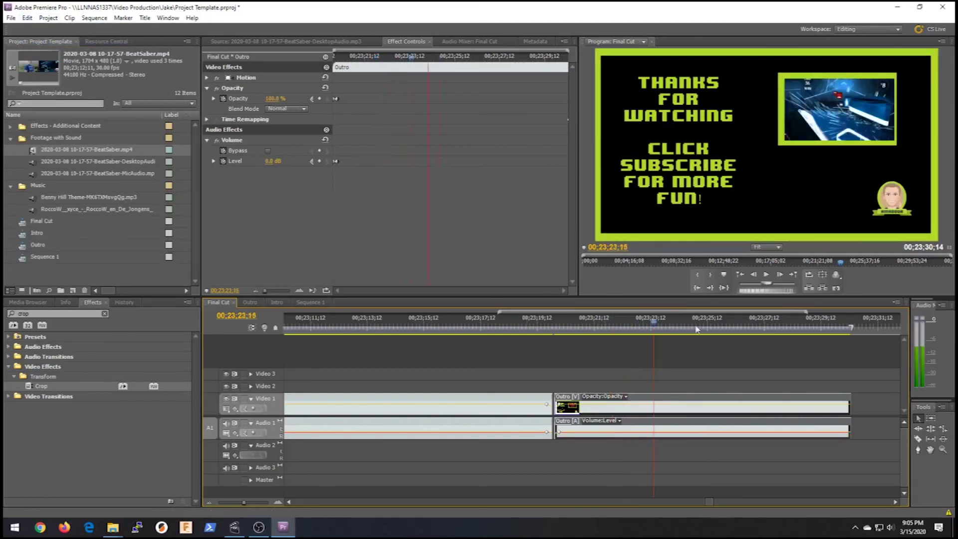
{"action": "key", "text": "End"}
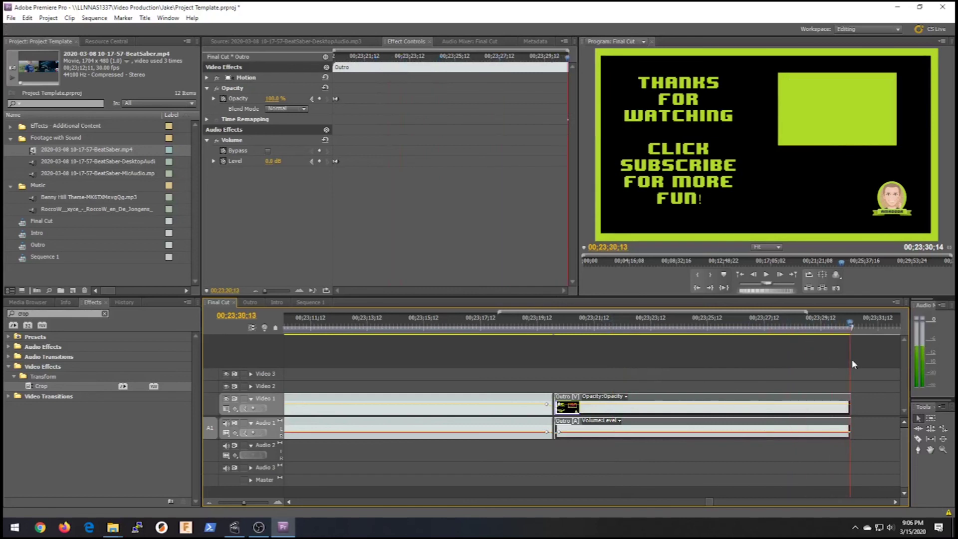
{"action": "key", "text": "Left"}
{"action": "key", "text": "Left"}
{"action": "key", "text": "Left"}
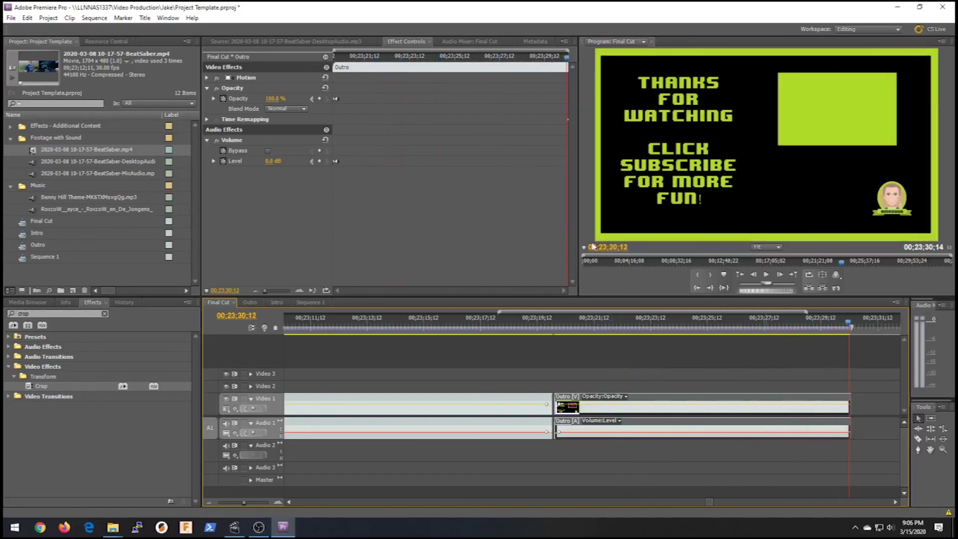
{"action": "key", "text": "Left"}
{"action": "key", "text": "Left"}
{"action": "key", "text": "Left"}
{"action": "key", "text": "Left"}
{"action": "key", "text": "Left"}
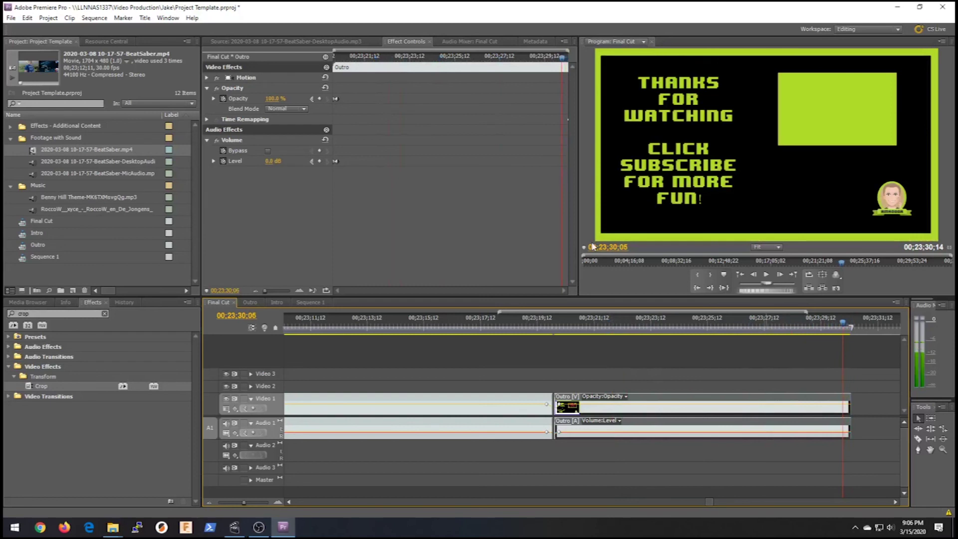
{"action": "key", "text": "Left"}
{"action": "key", "text": "Left"}
{"action": "key", "text": "Left"}
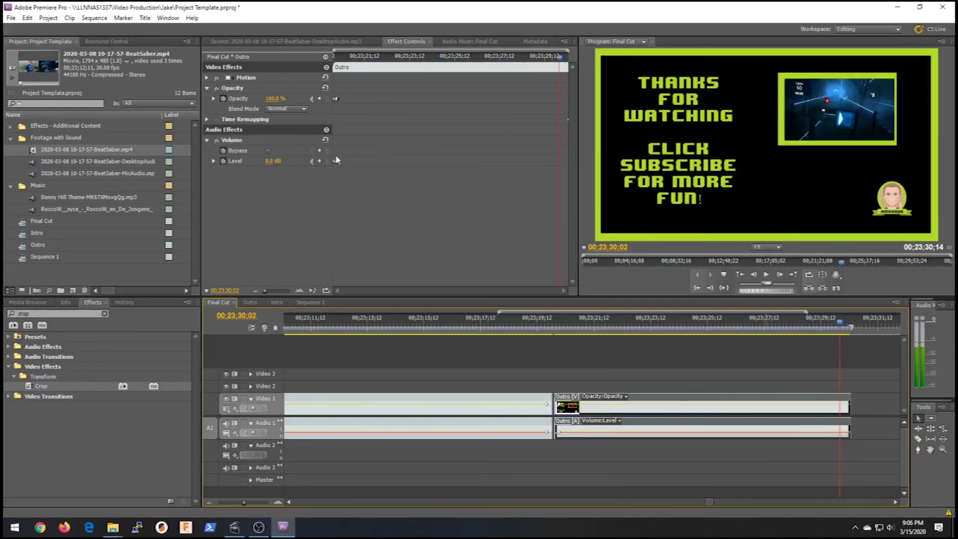
{"action": "left_click", "coordinate": [320, 160]}
{"action": "left_click", "coordinate": [319, 98]}
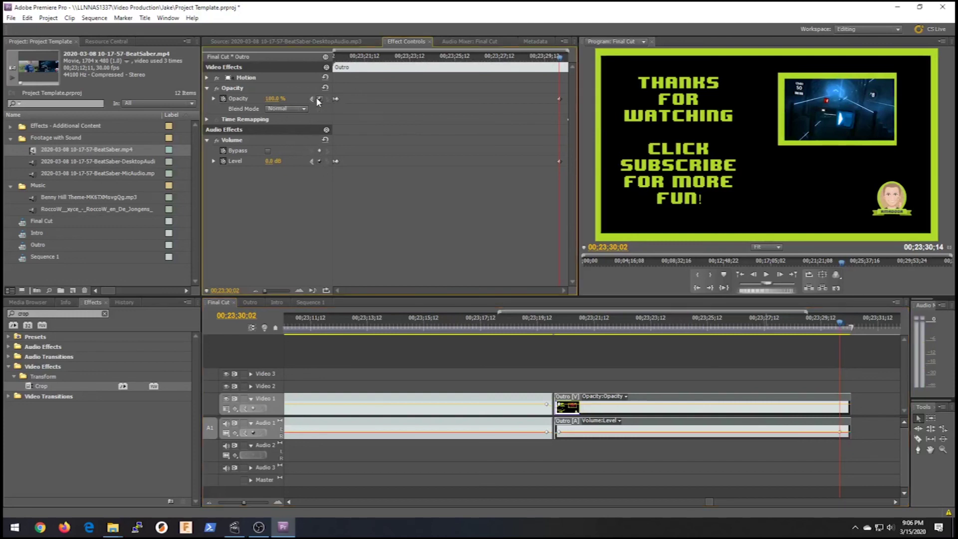
Set the Outro clip's Opacity to 0% and its Volume Level to -256 dB at the 00;23;30;02 keyframes
{"action": "left_click", "coordinate": [275, 98]}
{"action": "type", "text": "0"}
{"action": "key", "text": "Return"}
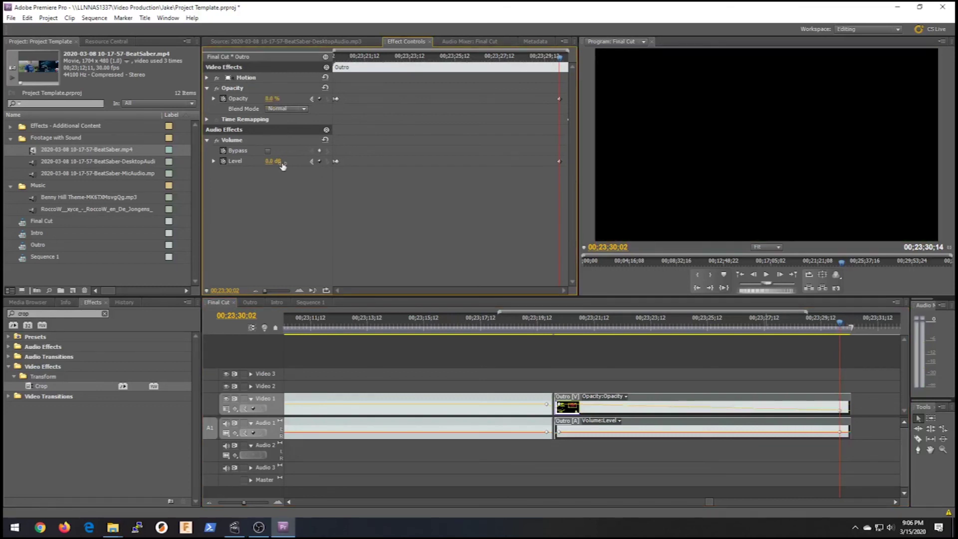
{"action": "left_click", "coordinate": [272, 161]}
{"action": "type", "text": "-256"}
{"action": "key", "text": "Return"}
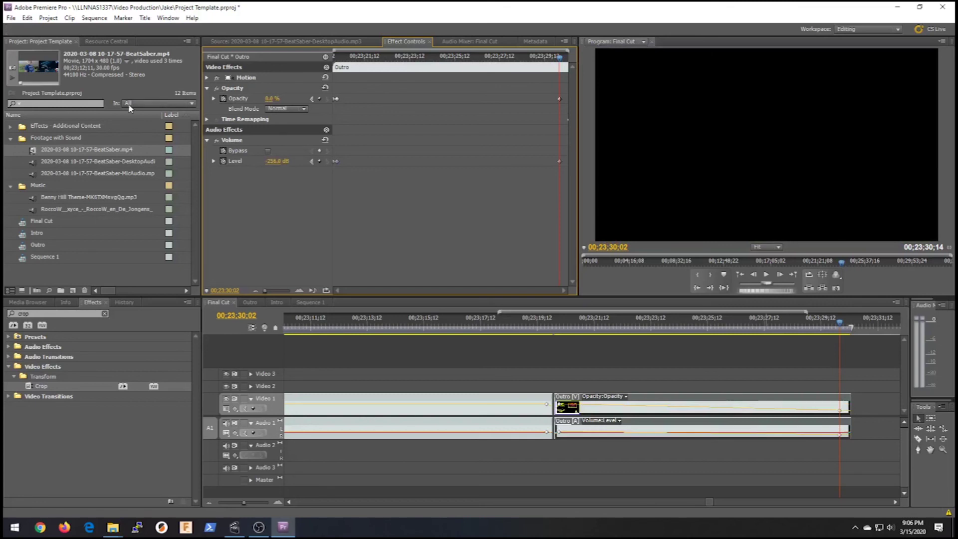
Add Opacity and Volume Level keyframes to the Outro clip six frames earlier, at 00;23;29;26
{"action": "key", "text": "Left"}
{"action": "key", "text": "Left"}
{"action": "key", "text": "Left"}
{"action": "key", "text": "Left"}
{"action": "key", "text": "Left"}
{"action": "key", "text": "Left"}
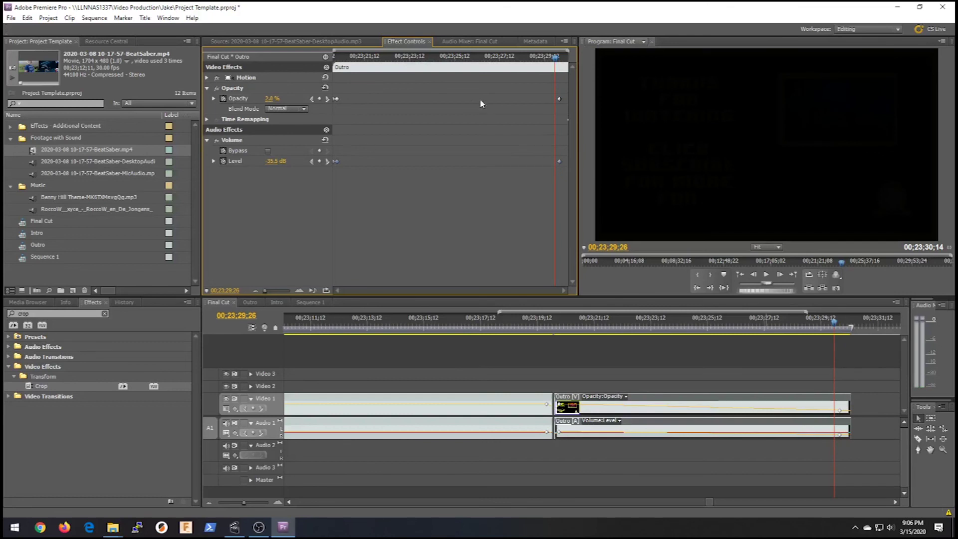
{"action": "left_click", "coordinate": [320, 99]}
{"action": "left_click", "coordinate": [320, 161]}
Set the Outro clip's Volume Level to 0 dB and its Opacity to 100% at the 00;23;29;26 keyframes
{"action": "left_click_drag", "start_coordinate": [287, 161], "coordinate": [272, 161]}
{"action": "left_click", "coordinate": [272, 161]}
{"action": "type", "text": "0"}
{"action": "key", "text": "Return"}
{"action": "left_click", "coordinate": [272, 98]}
{"action": "type", "text": "100"}
{"action": "key", "text": "Return"}
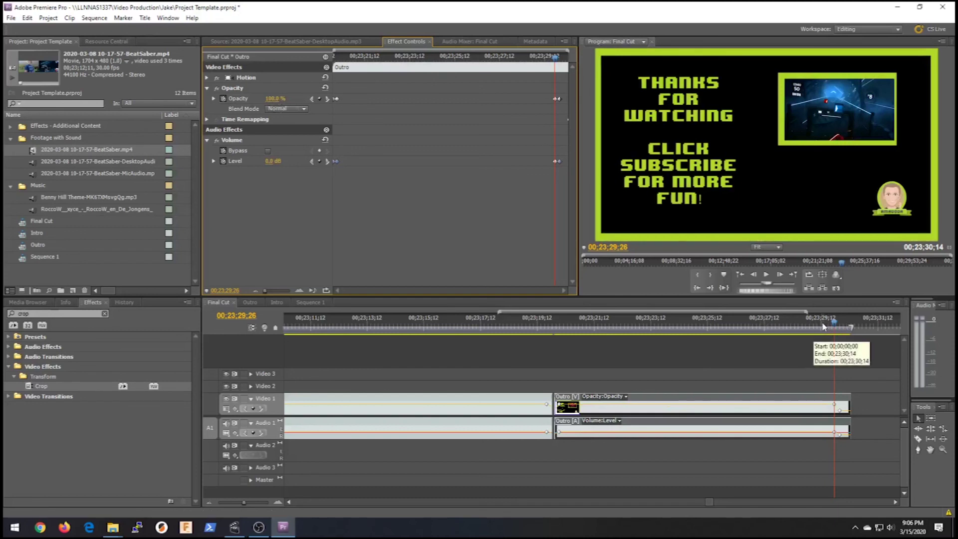
Split the Outro clip at 00;23;30;02, where the fade-out ends, and delete the leftover piece after the cut
{"action": "left_click", "coordinate": [751, 328]}
{"action": "left_click_drag", "start_coordinate": [744, 336], "coordinate": [838, 349]}
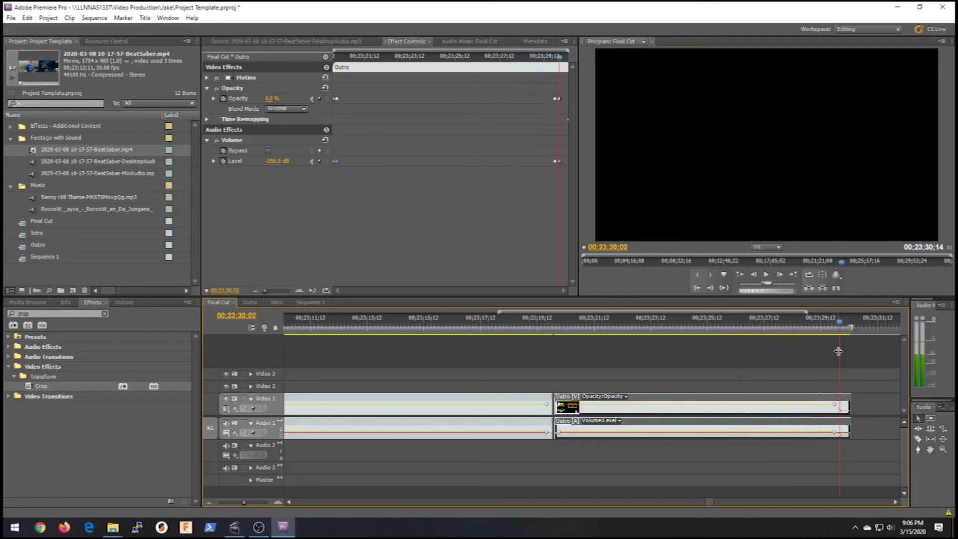
{"action": "key", "text": "c"}
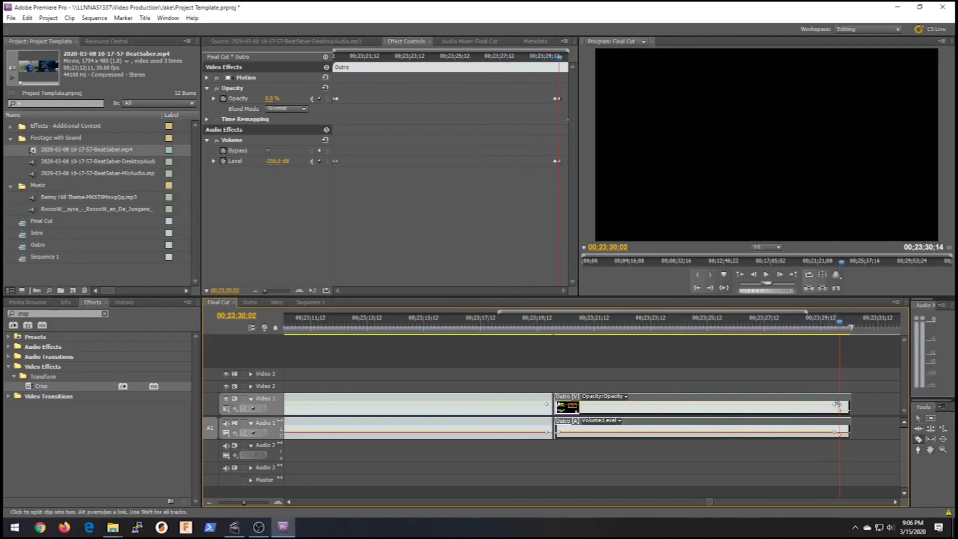
{"action": "left_click", "coordinate": [841, 402]}
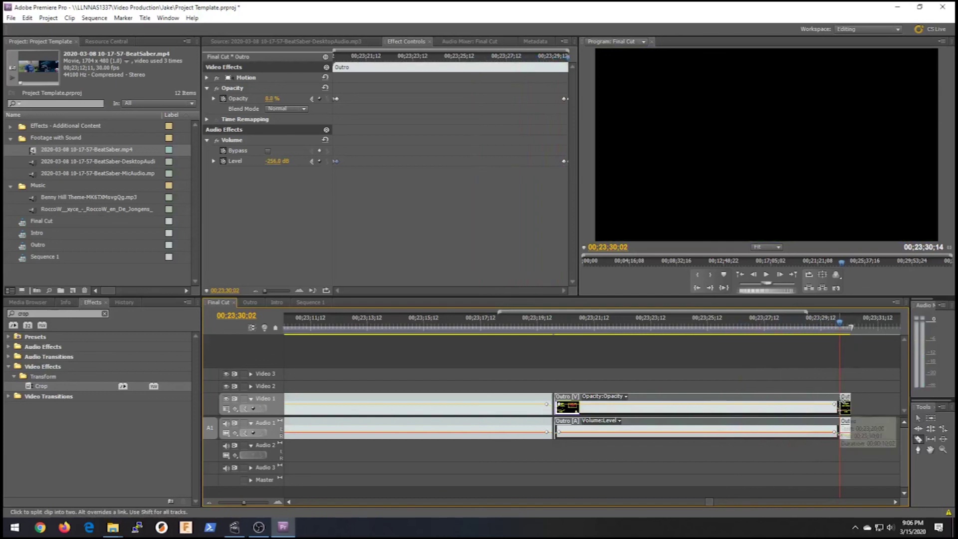
{"action": "key", "text": "v"}
{"action": "left_click", "coordinate": [845, 405]}
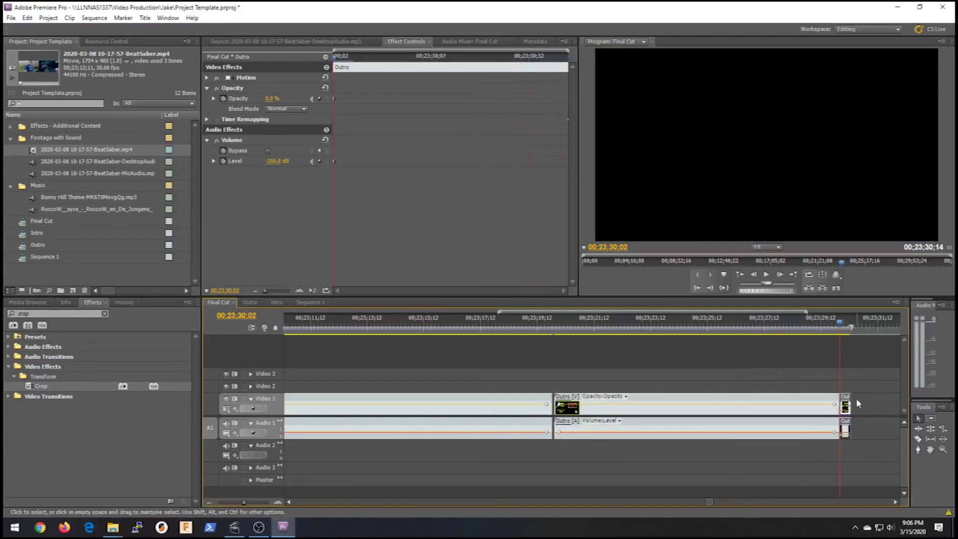
{"action": "key", "text": "Delete"}
Play back the Final Cut sequence from just before the Outro clip to review its fade-in and fade-out
{"action": "left_click", "coordinate": [536, 329]}
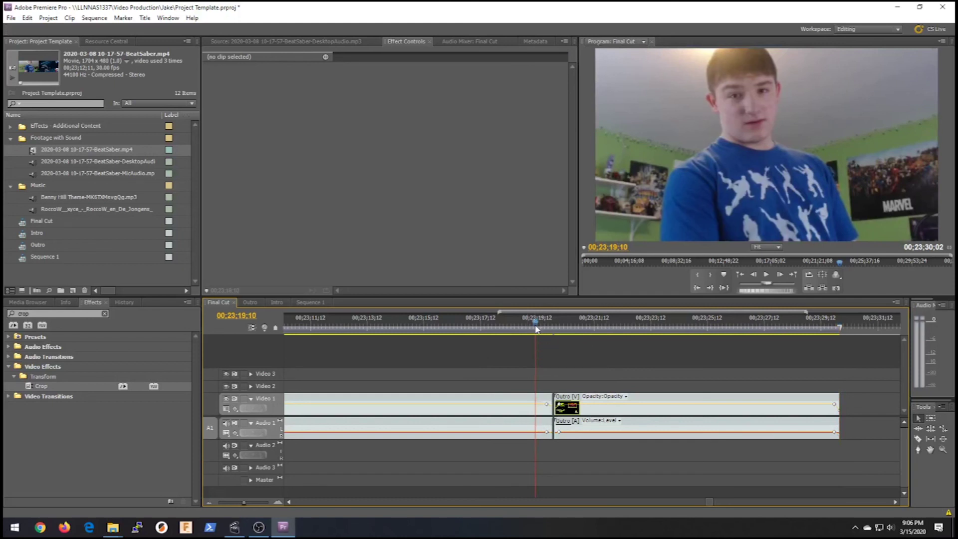
{"action": "left_click", "coordinate": [531, 321]}
{"action": "key", "text": "space"}
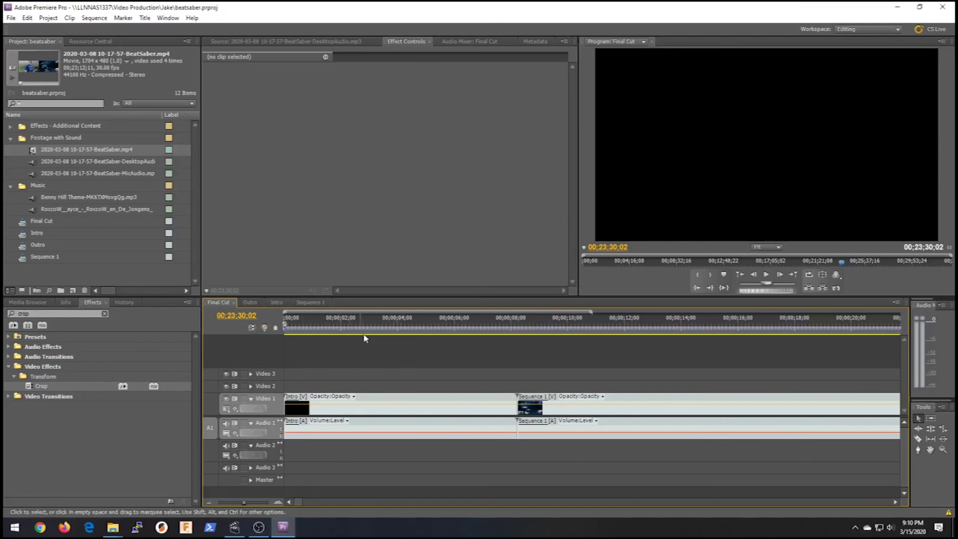
Open the media export settings for the Final Cut sequence and choose the 1080p60 preset for the H.264 format
{"action": "left_click", "coordinate": [11, 19]}
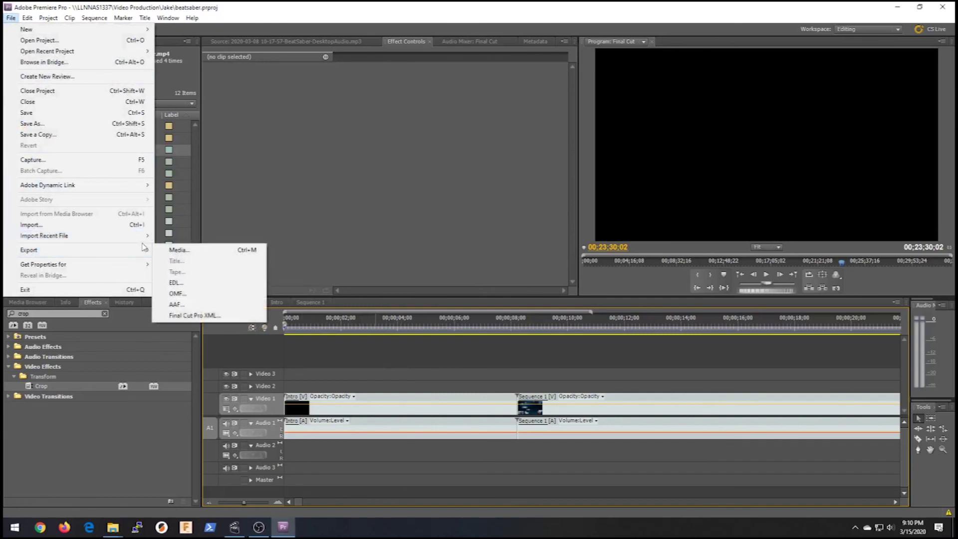
{"action": "mouse_move", "coordinate": [142, 251]}
{"action": "left_click", "coordinate": [185, 250]}
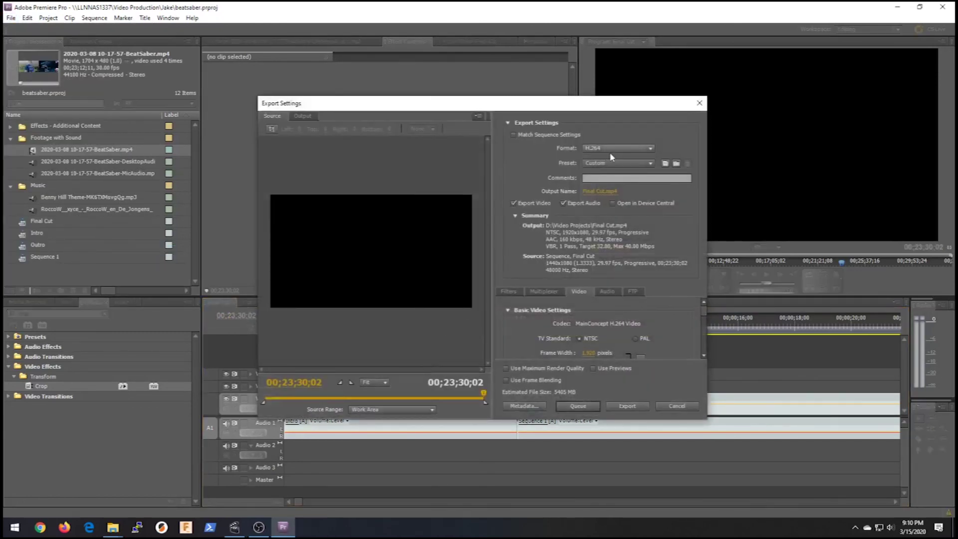
{"action": "left_click", "coordinate": [627, 161]}
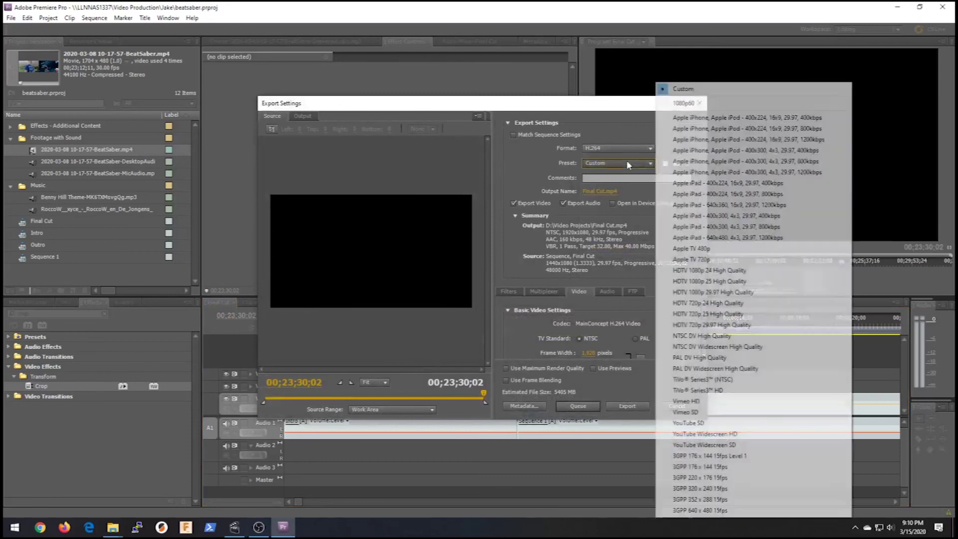
{"action": "left_click", "coordinate": [684, 103]}
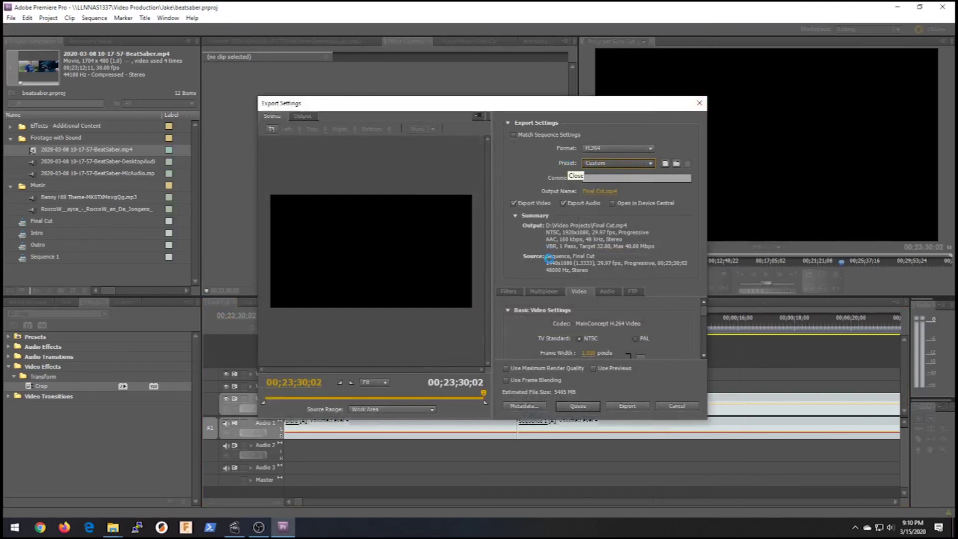
Name the output file beatsaber-amadooa.mp4 in the Video Projects folder and start the export
{"action": "left_click", "coordinate": [602, 191]}
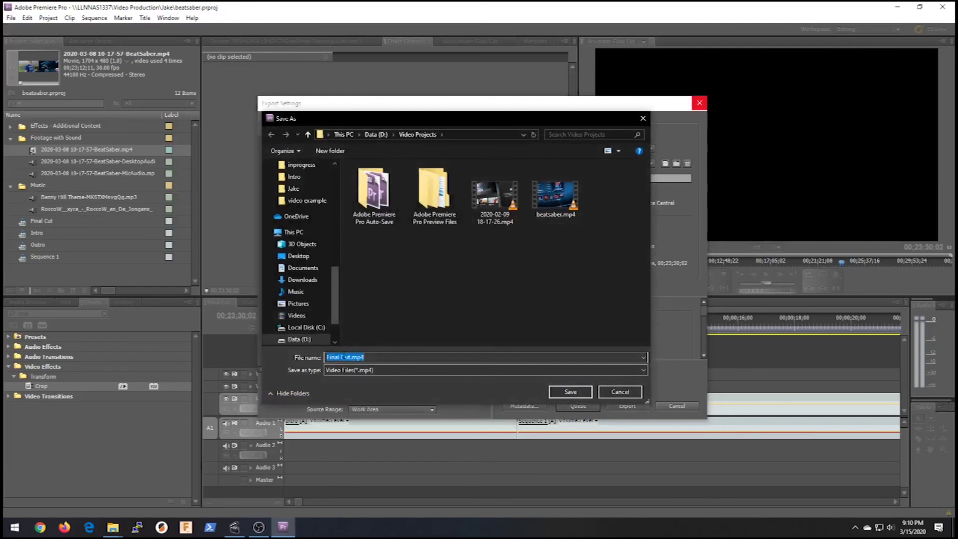
{"action": "type", "text": "beatsaber"}
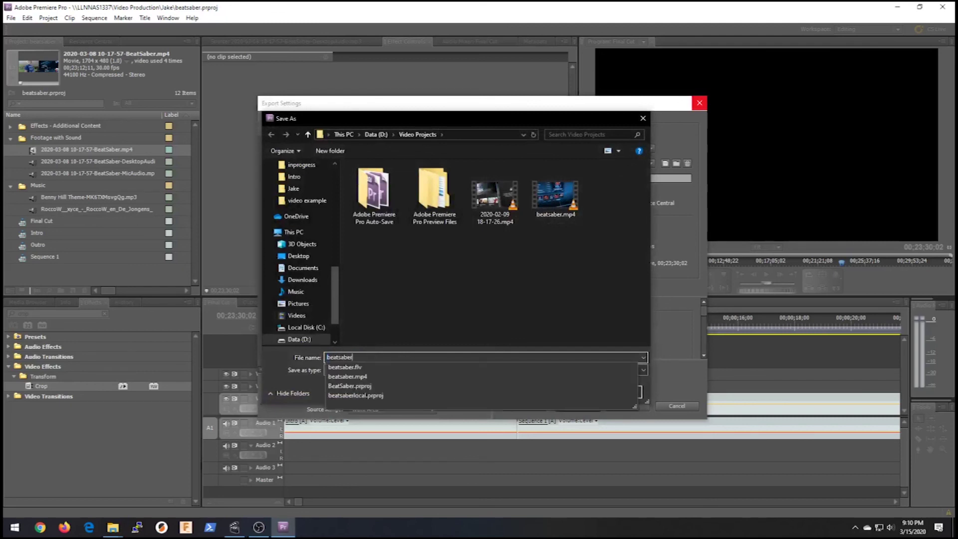
{"action": "type", "text": "-amadooa"}
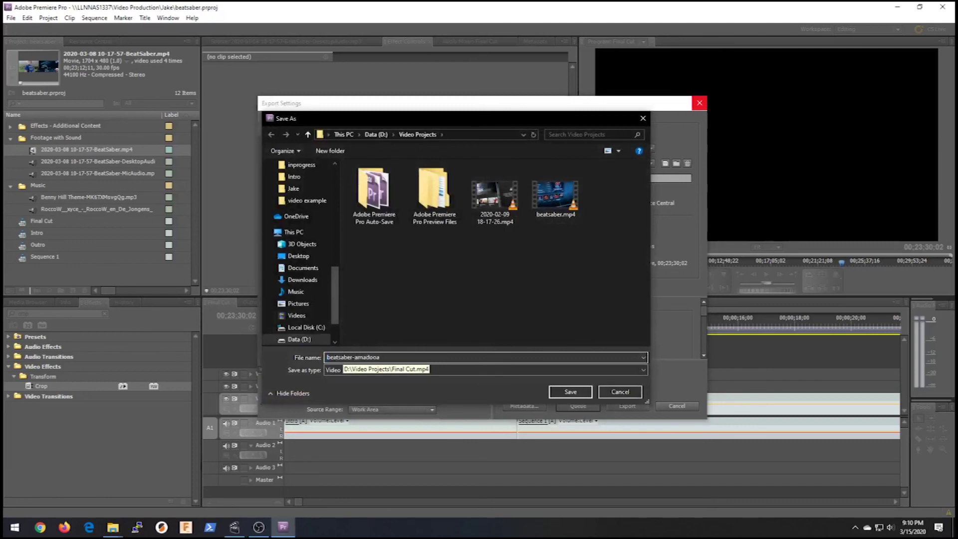
{"action": "type", "text": ".mp4"}
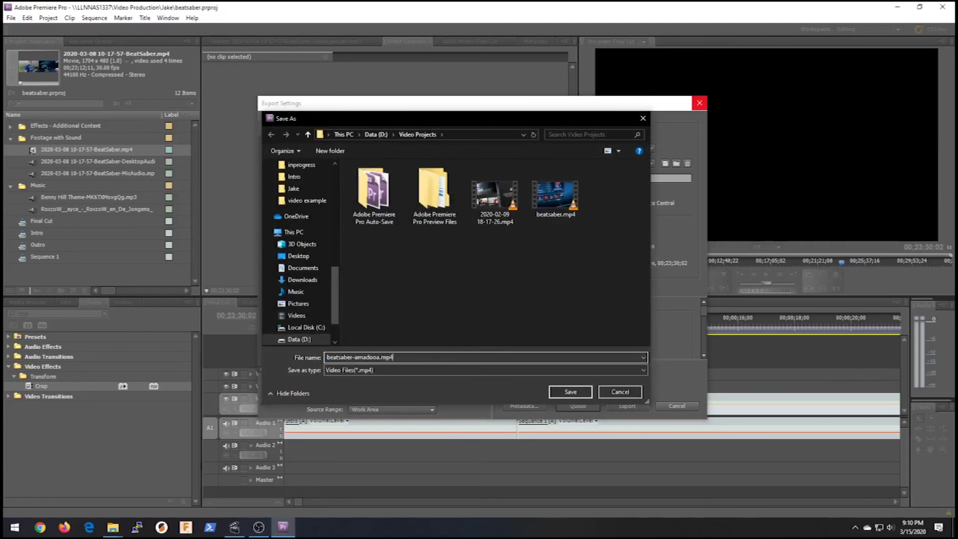
{"action": "key", "text": "Return"}
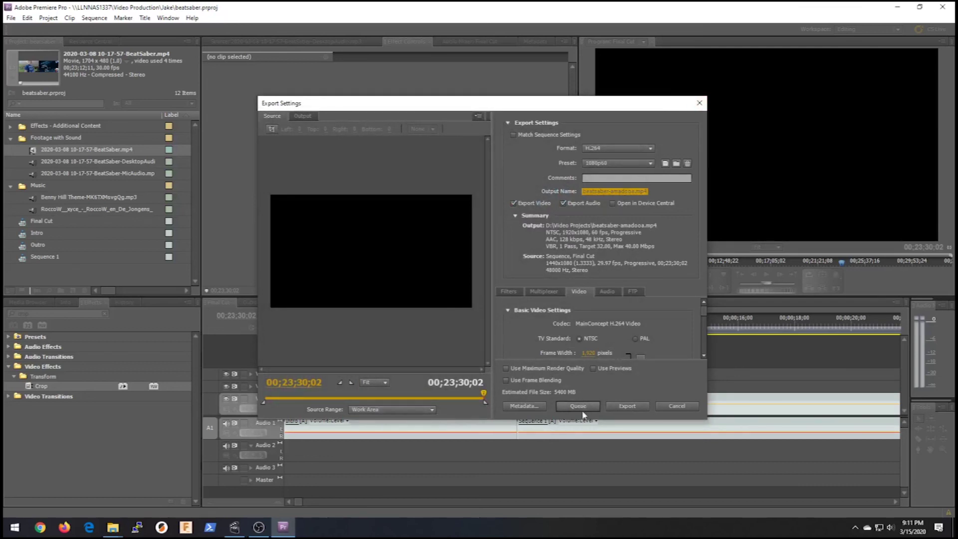
{"action": "left_click", "coordinate": [630, 406]}
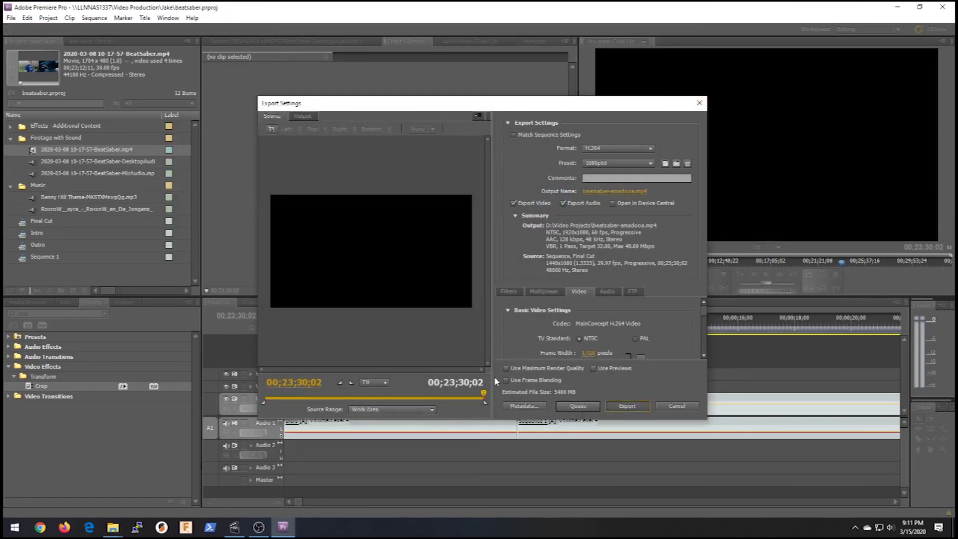